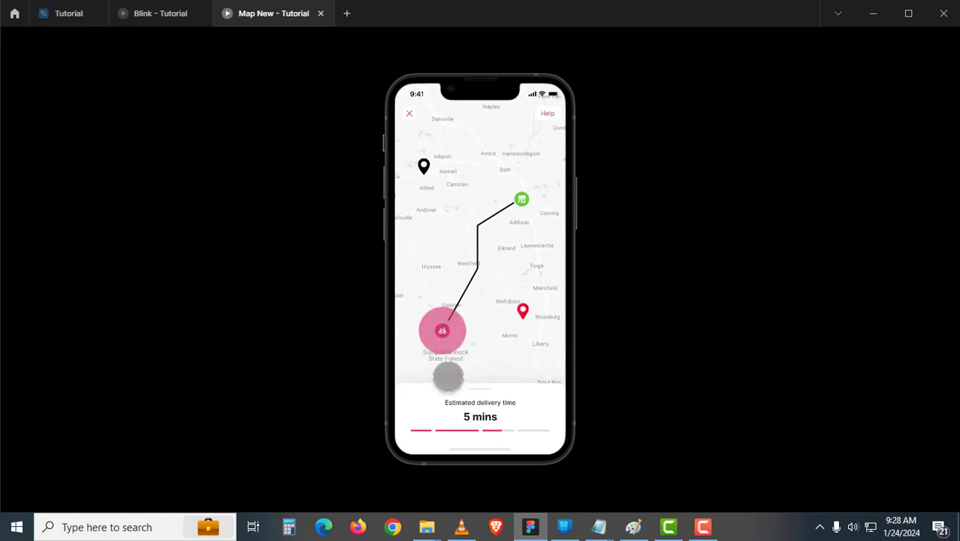
# Preview the Blink prototype and return to the Map New prototype.
pyautogui.click(154, 20)
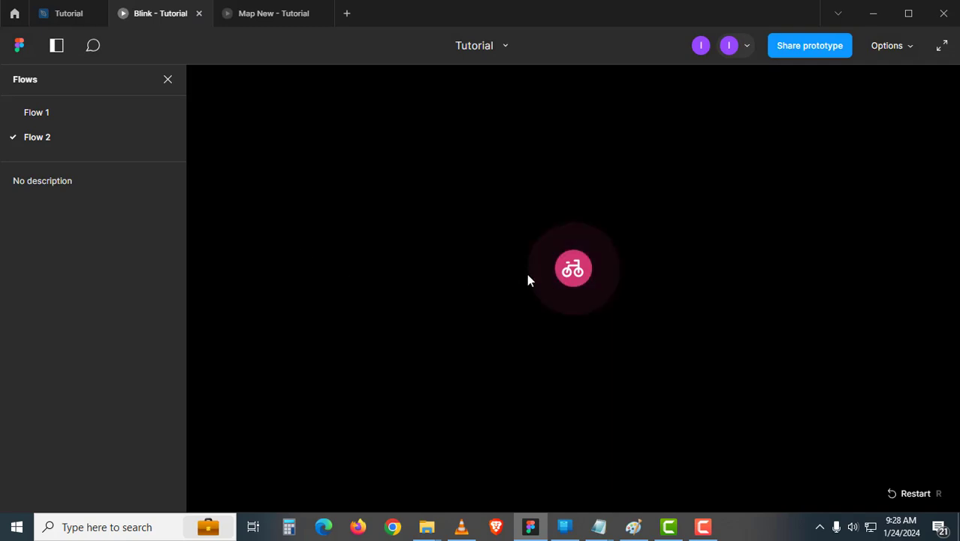
pyautogui.click(275, 16)
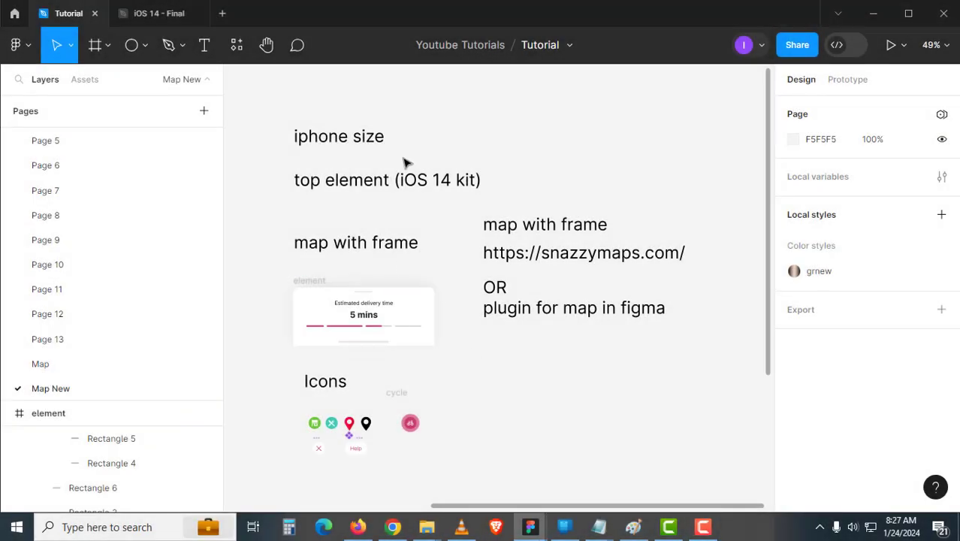
# Examine the Map New page's notes, delivery time card, icons and cycle frame.
pyautogui.scroll(1, 390, 169)
pyautogui.click(363, 146)
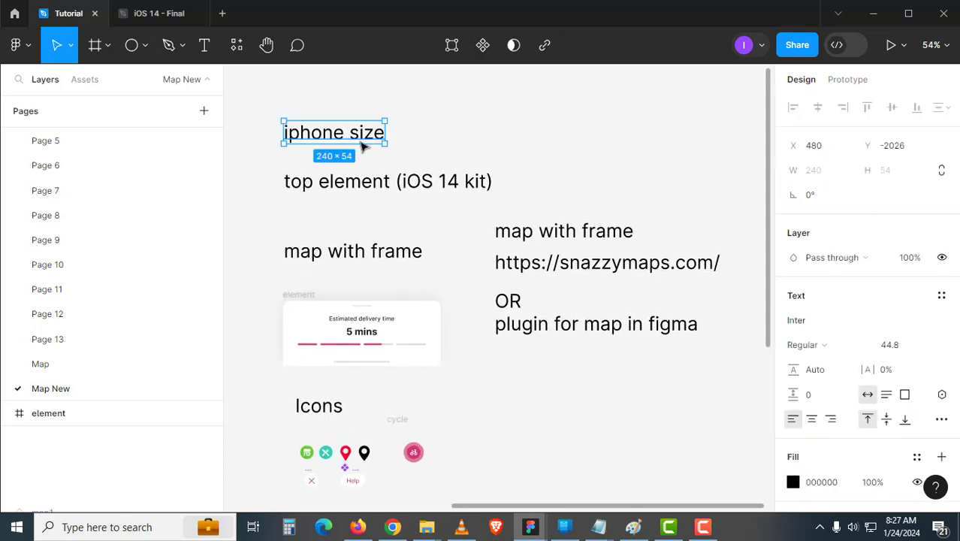
pyautogui.click(381, 193)
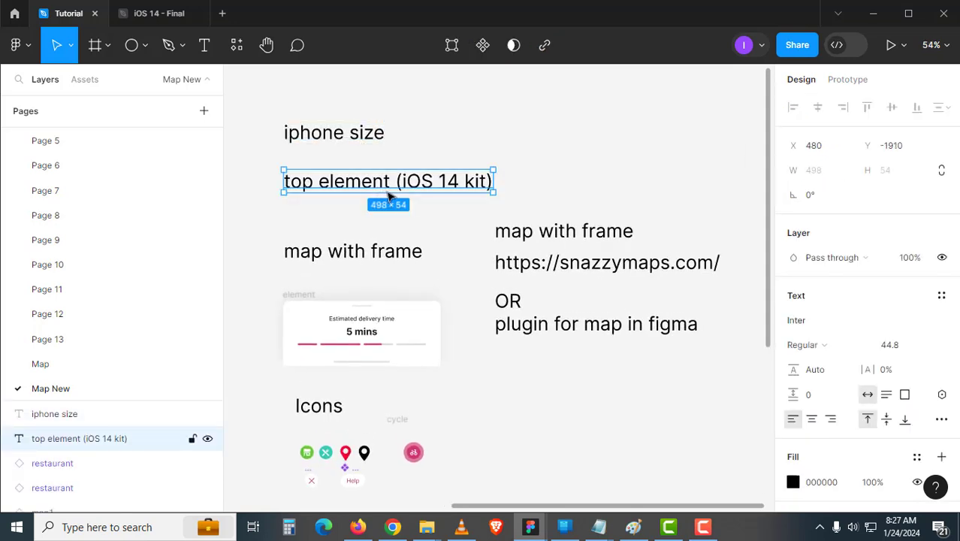
pyautogui.click(444, 238)
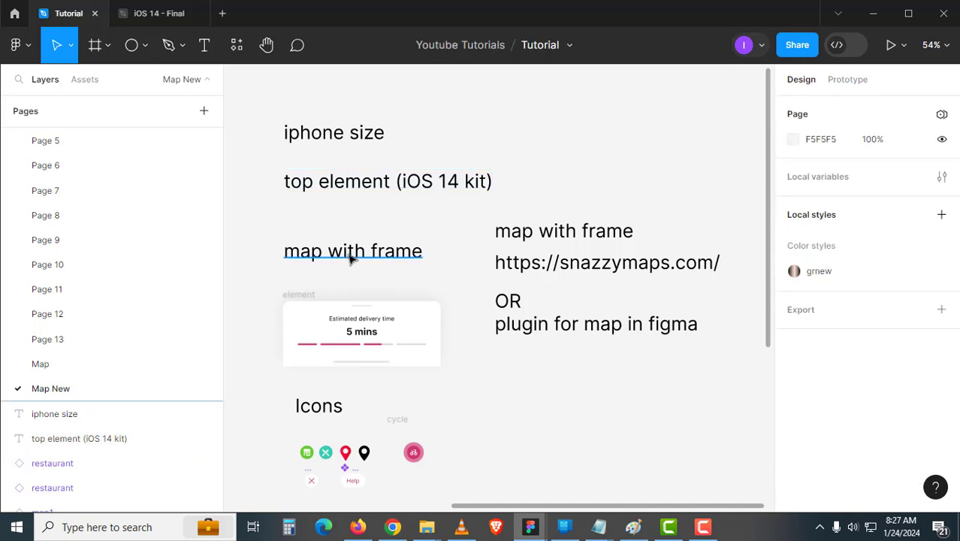
pyautogui.scroll(5, 368, 270)
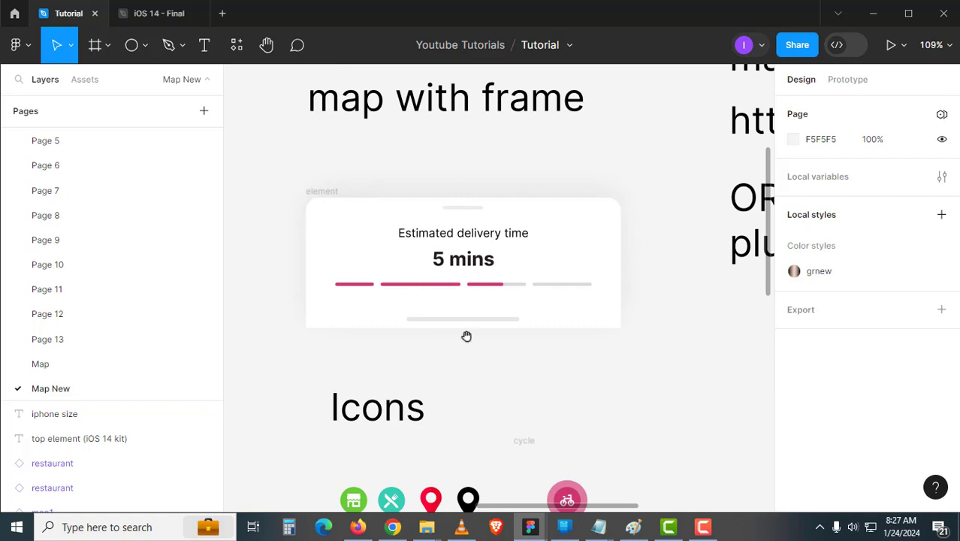
pyautogui.scroll(-3, 496, 286)
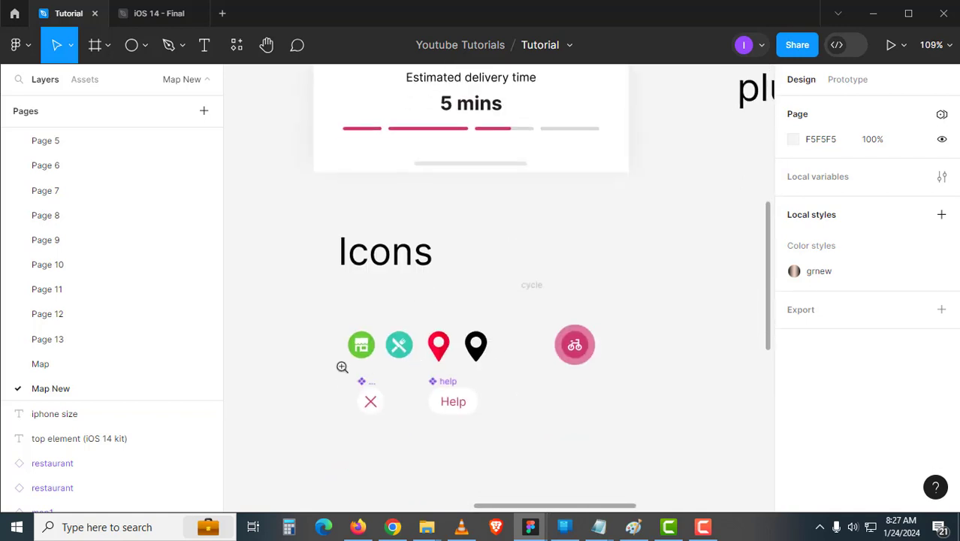
pyautogui.scroll(4, 343, 365)
pyautogui.hscroll(2, 371, 353)
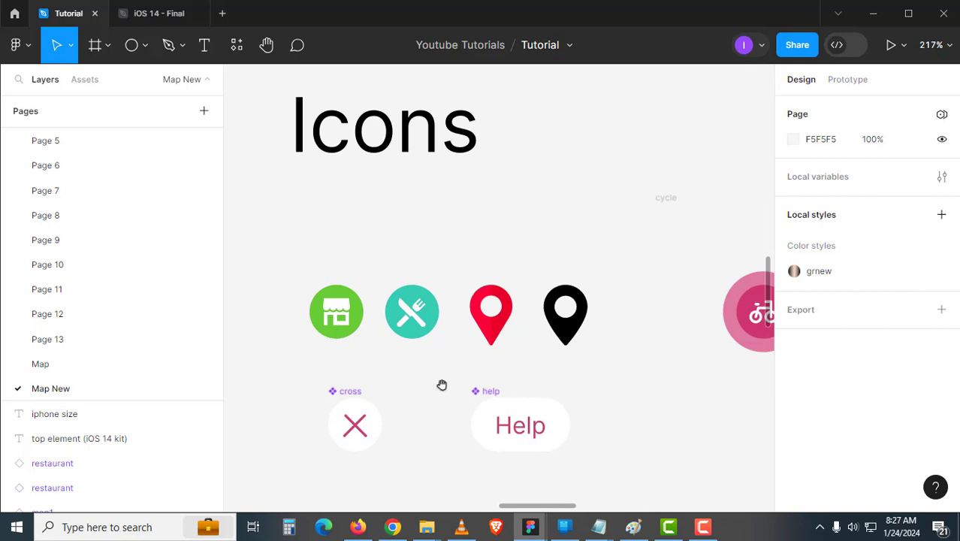
pyautogui.hscroll(2, 365, 381)
pyautogui.hscroll(2, 465, 385)
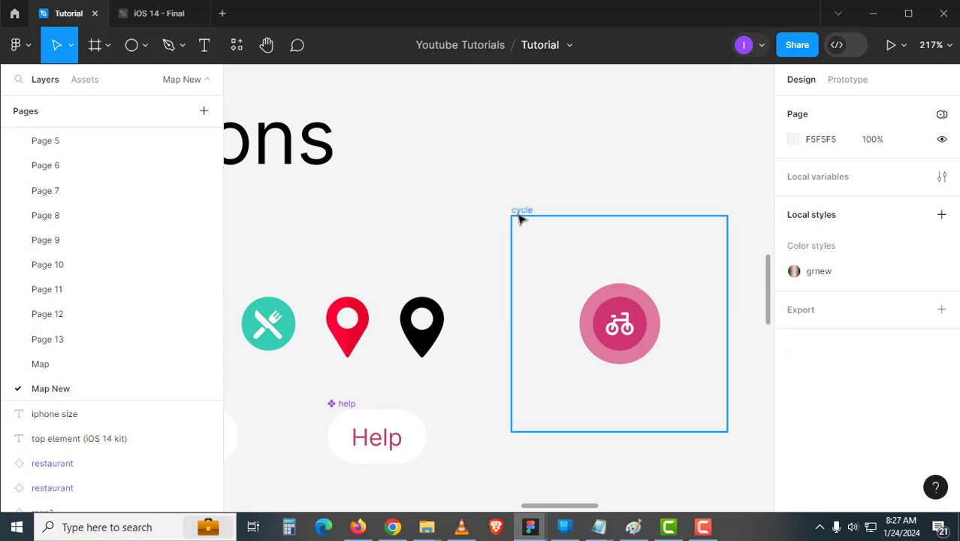
pyautogui.click(520, 217)
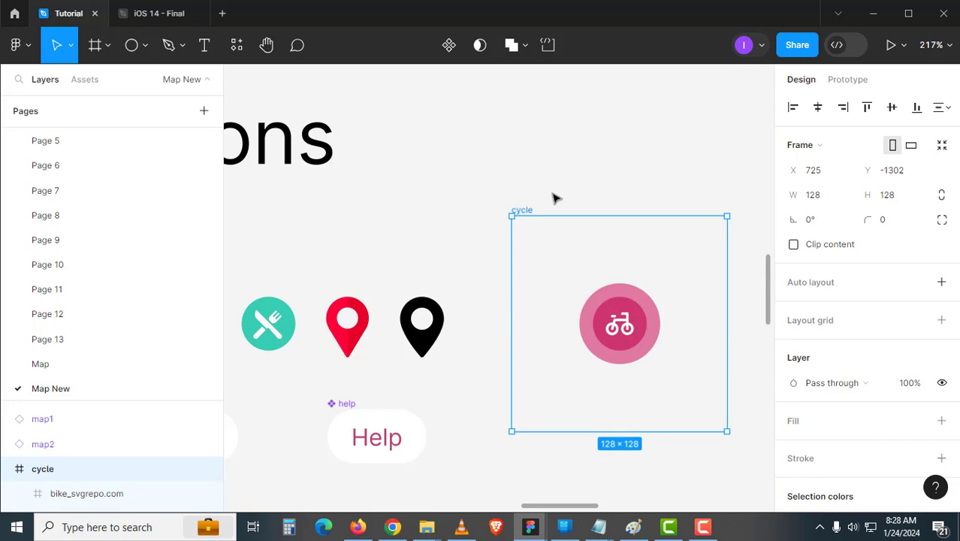
pyautogui.scroll(-4, 556, 198)
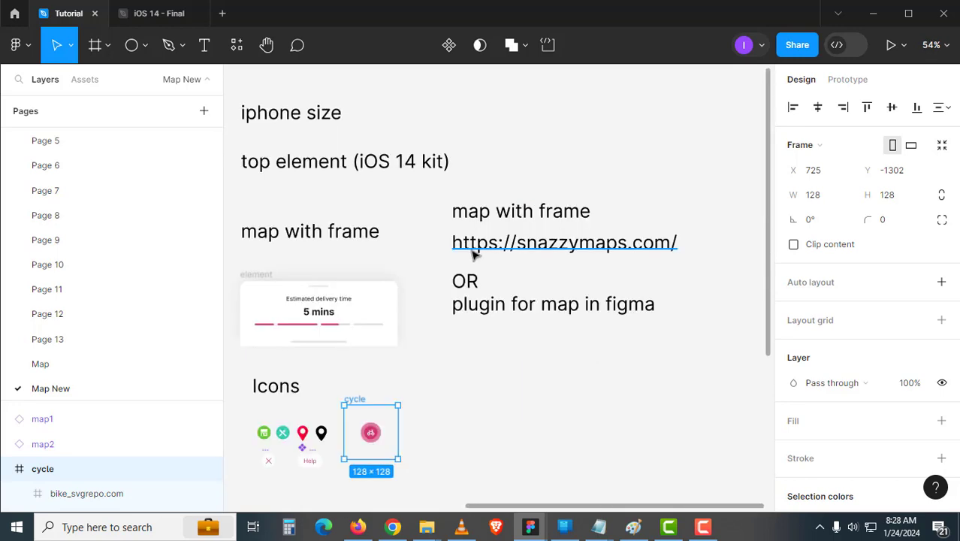
# Create a 375 × 812 frame from the iPhone 13 mini preset in the empty area above the notes.
pyautogui.moveTo(459, 264); pyautogui.dragTo(525, 343)
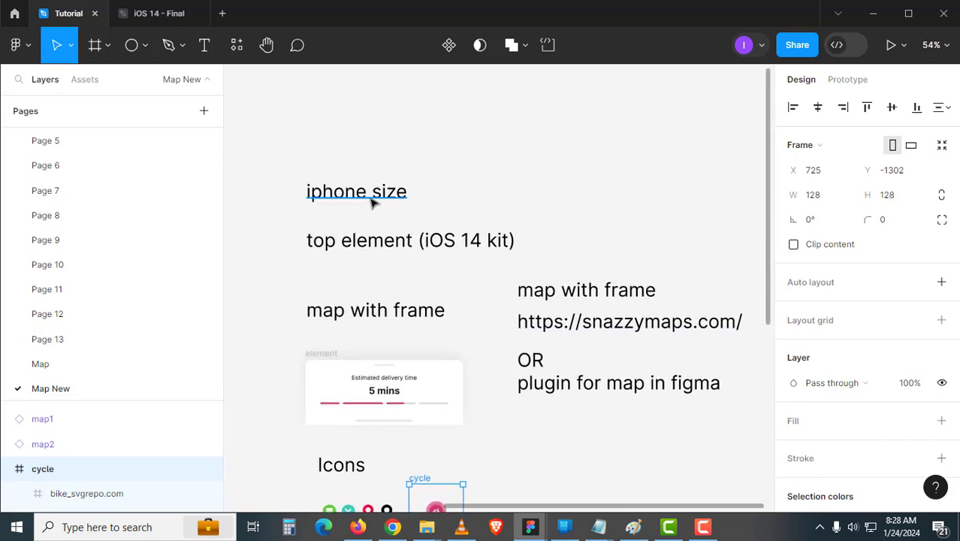
pyautogui.moveTo(399, 167); pyautogui.dragTo(383, 369)
pyautogui.scroll(5, 384, 369)
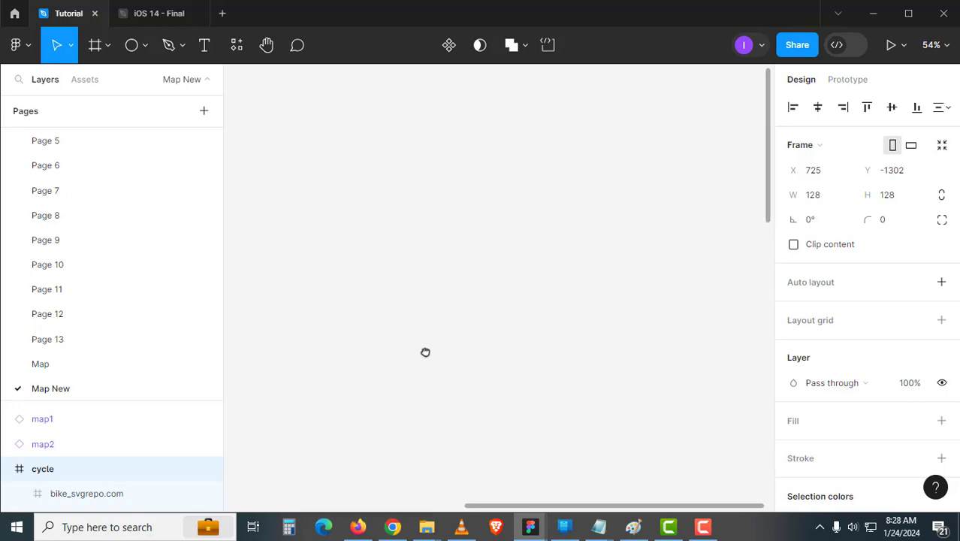
pyautogui.click(108, 45)
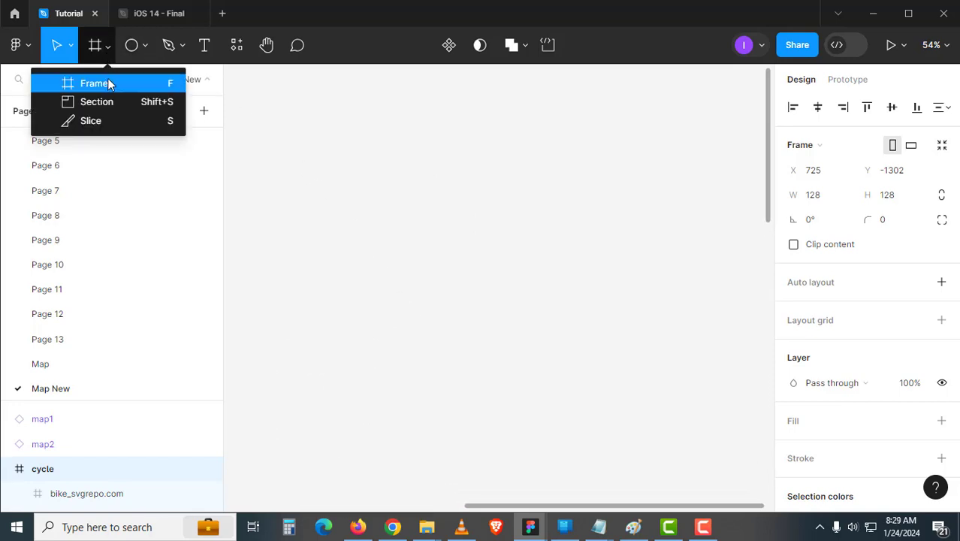
pyautogui.click(107, 83)
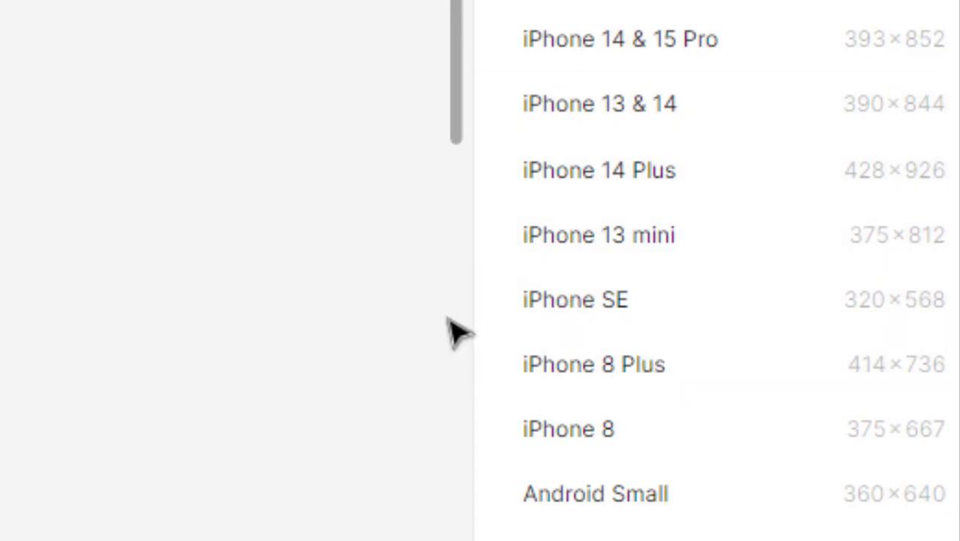
pyautogui.click(590, 264)
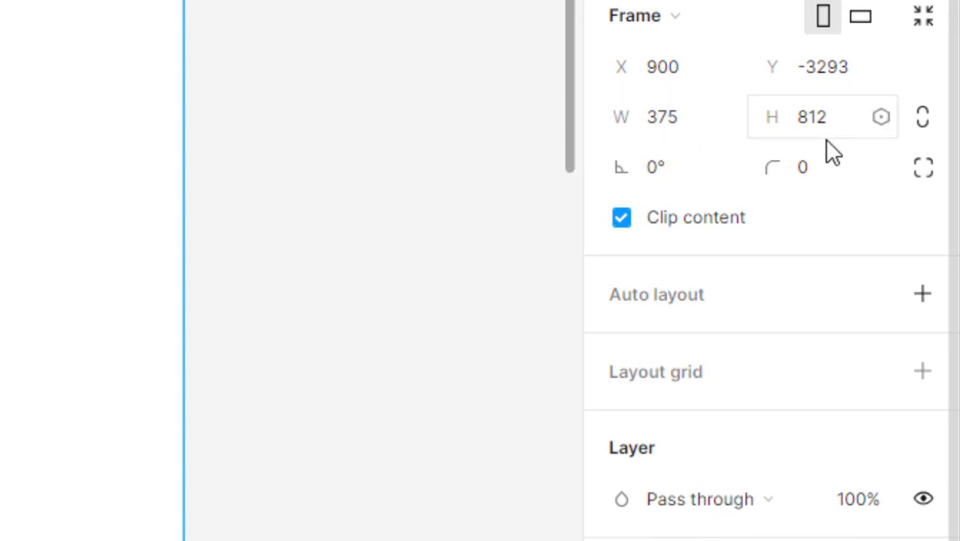
pyautogui.click(450, 167)
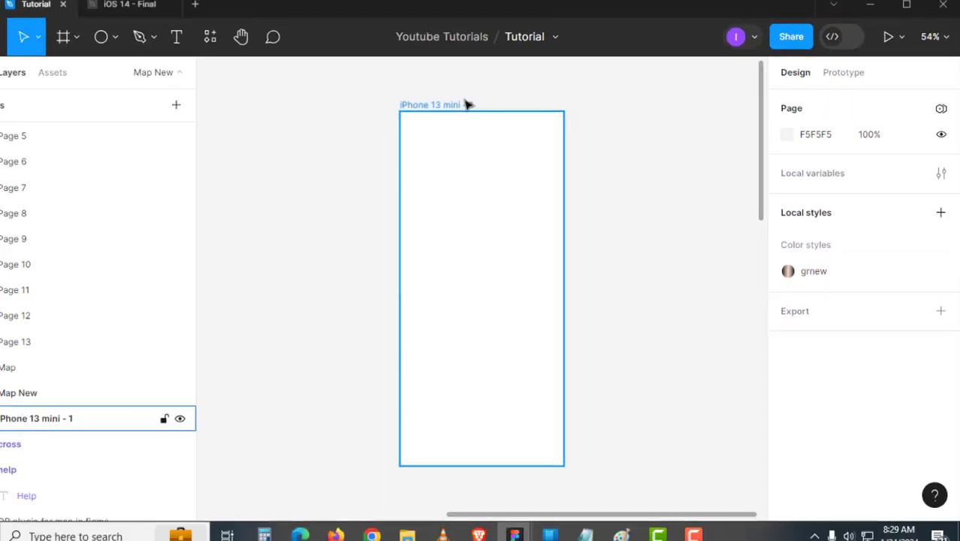
# Rename the new phone frame as iPhone 13.
pyautogui.doubleClick(129, 0)
pyautogui.write('iPhone 13')
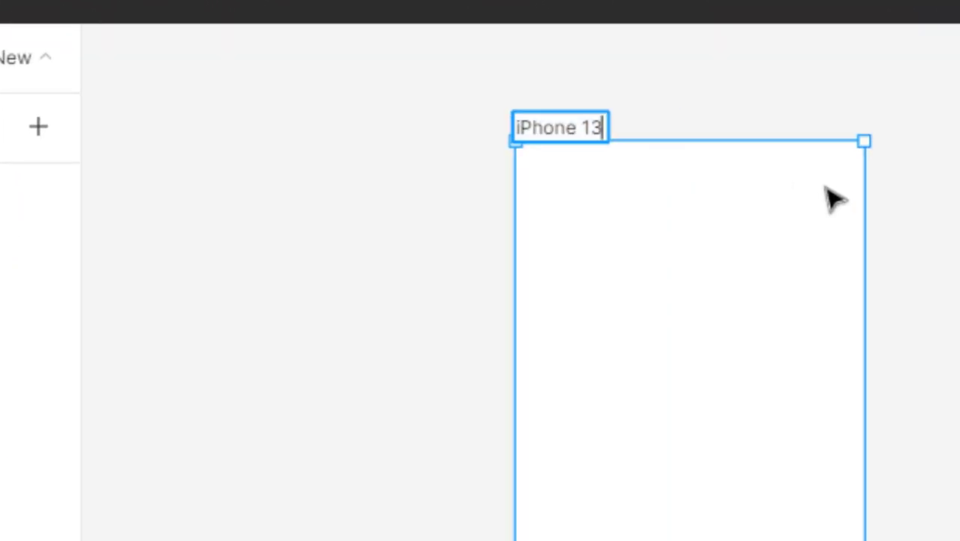
pyautogui.click(954, 242)
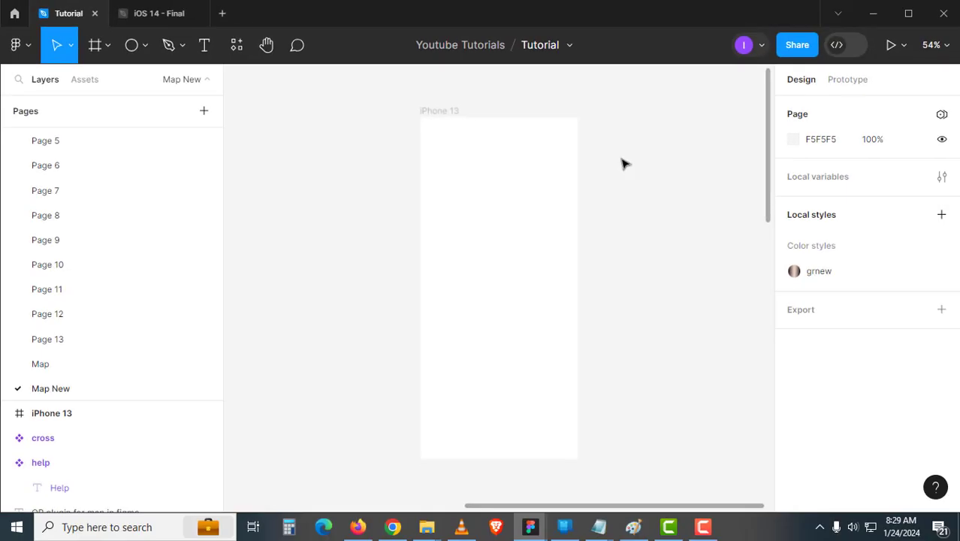
# View the iOS 14 UI Kit for Figma community page in Chrome after checking the top element note.
pyautogui.scroll(-5, 412, 348)
pyautogui.hscroll(-2, 412, 347)
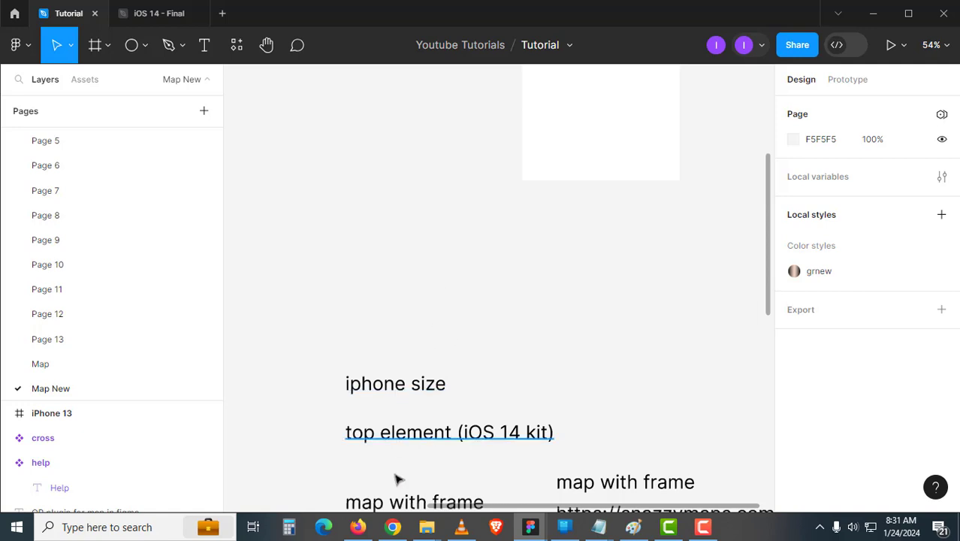
pyautogui.click(392, 526)
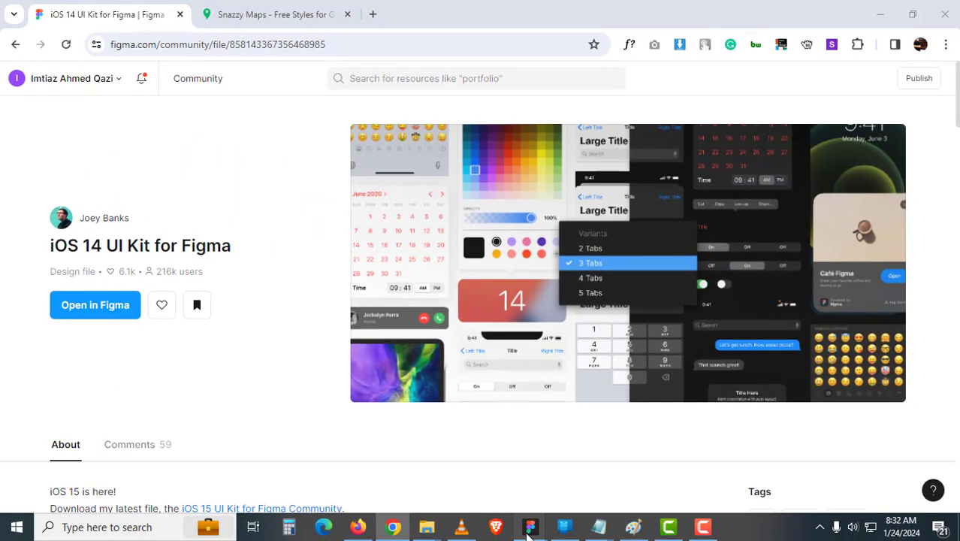
# Switch back to Figma and open the iOS 14 - Final file.
pyautogui.moveTo(531, 527)
pyautogui.click(569, 483)
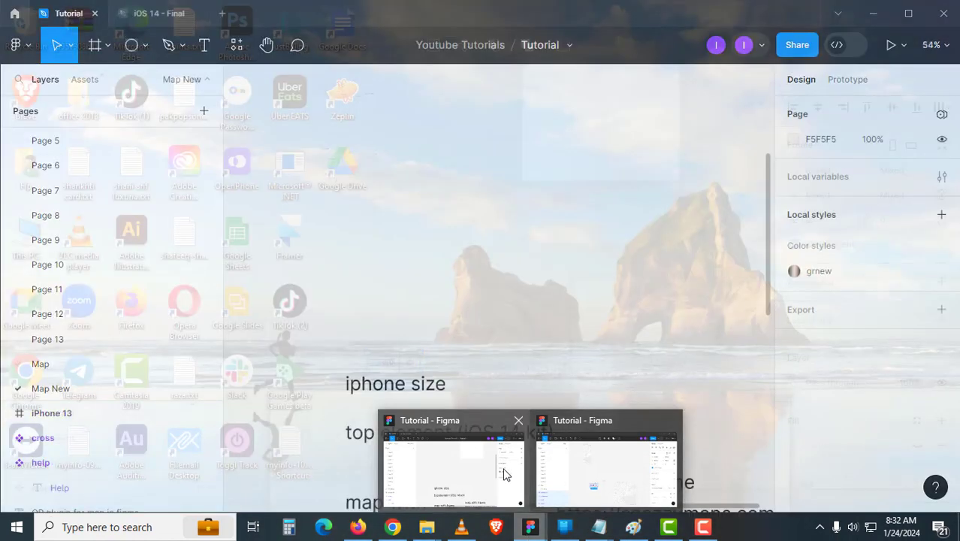
pyautogui.click(504, 473)
pyautogui.click(174, 19)
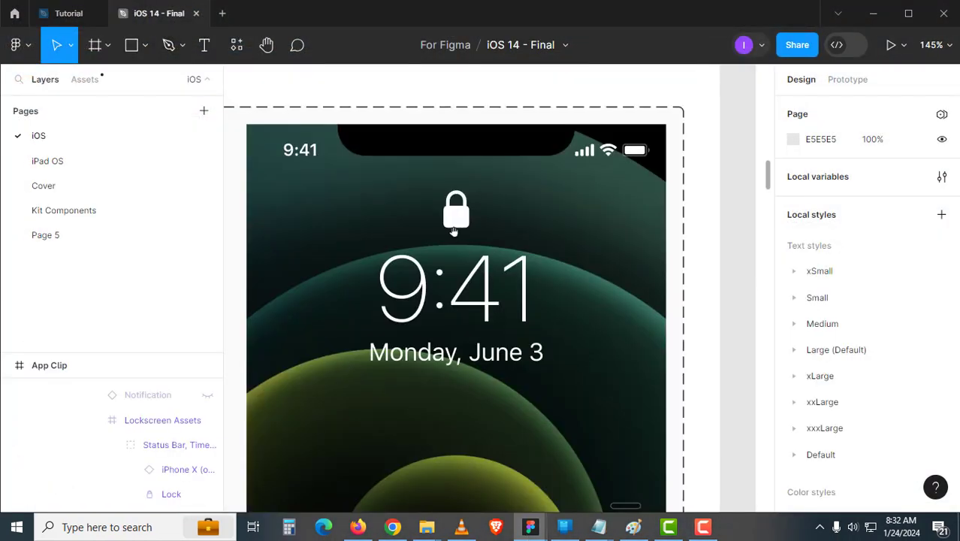
# Copy the nested iPhone X (or newer) status bar from the dark lock screen in the App Clip preview.
pyautogui.scroll(-10, 461, 271)
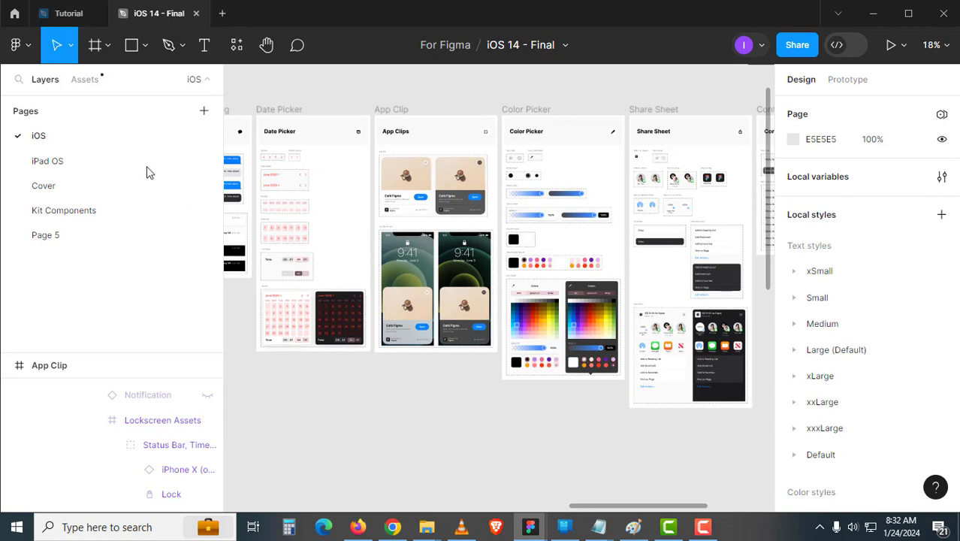
pyautogui.moveTo(403, 255); pyautogui.dragTo(472, 247)
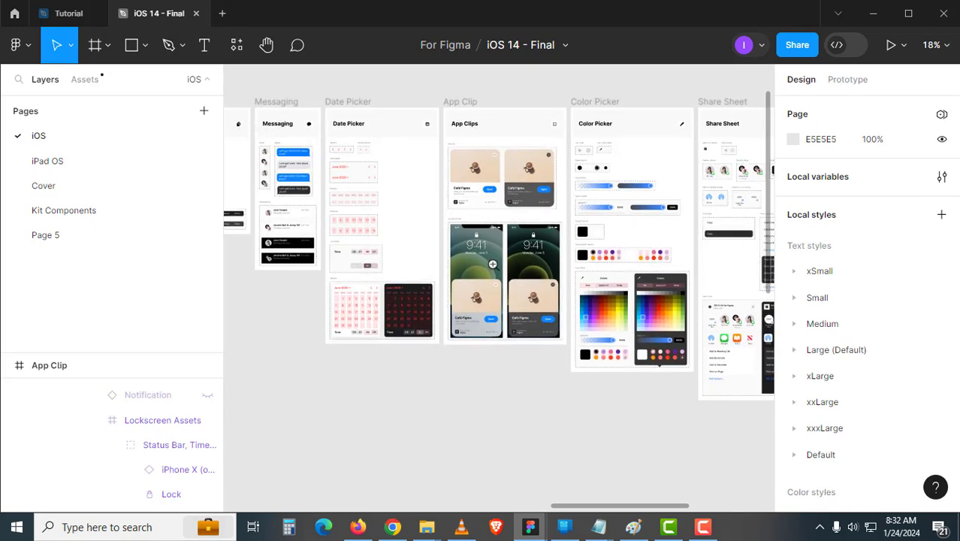
pyautogui.click(493, 264)
pyautogui.click(493, 264)
pyautogui.moveTo(579, 207); pyautogui.dragTo(473, 237)
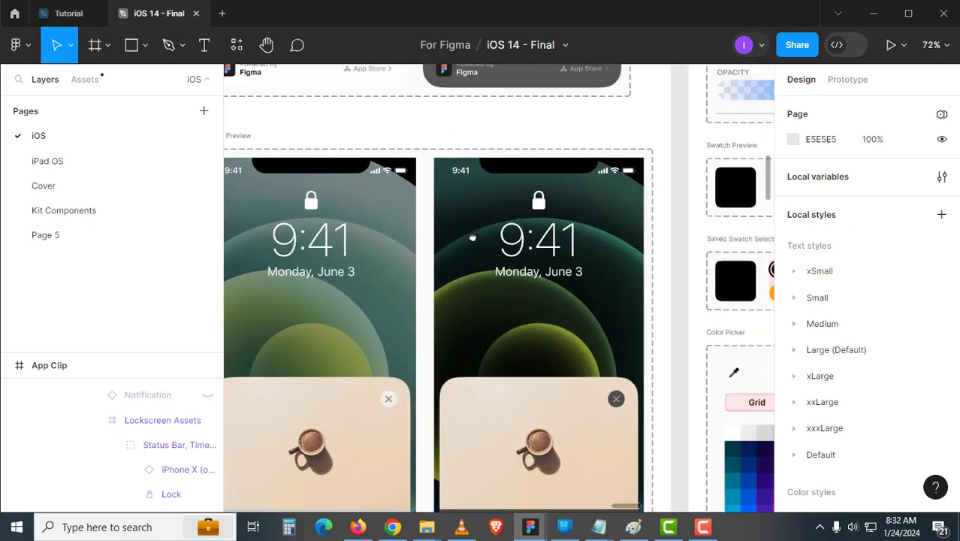
pyautogui.moveTo(579, 200); pyautogui.dragTo(559, 225)
pyautogui.click(579, 209)
pyautogui.moveTo(434, 229); pyautogui.dragTo(546, 225)
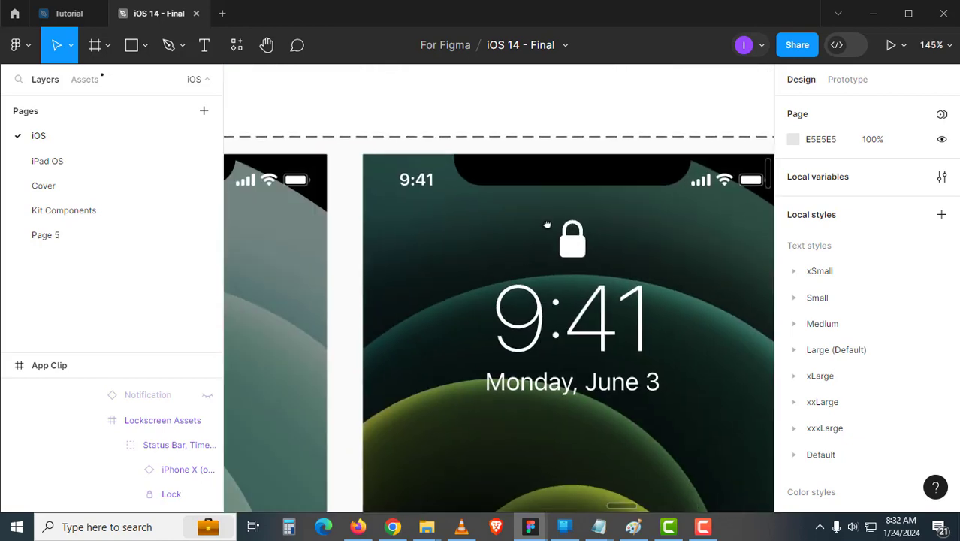
pyautogui.click(425, 189)
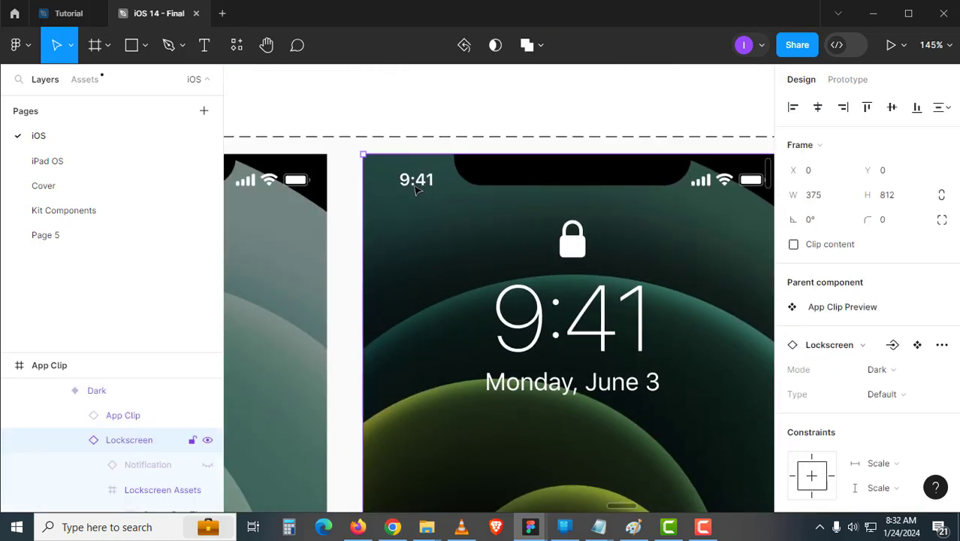
pyautogui.doubleClick(417, 189)
pyautogui.doubleClick(417, 189)
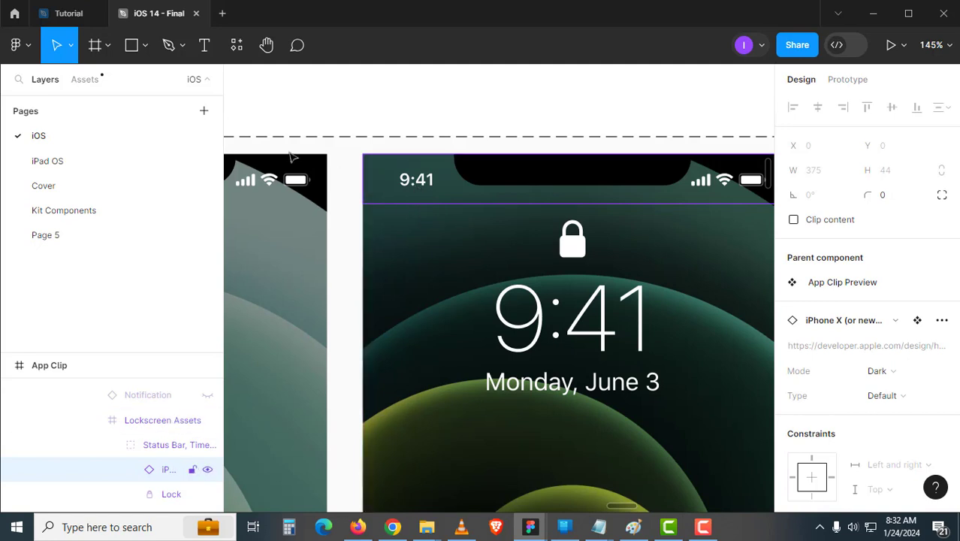
# Paste the status bar into the Tutorial file's iPhone 13 frame and align it to the frame's horizontal centre and top edge.
pyautogui.click(85, 31)
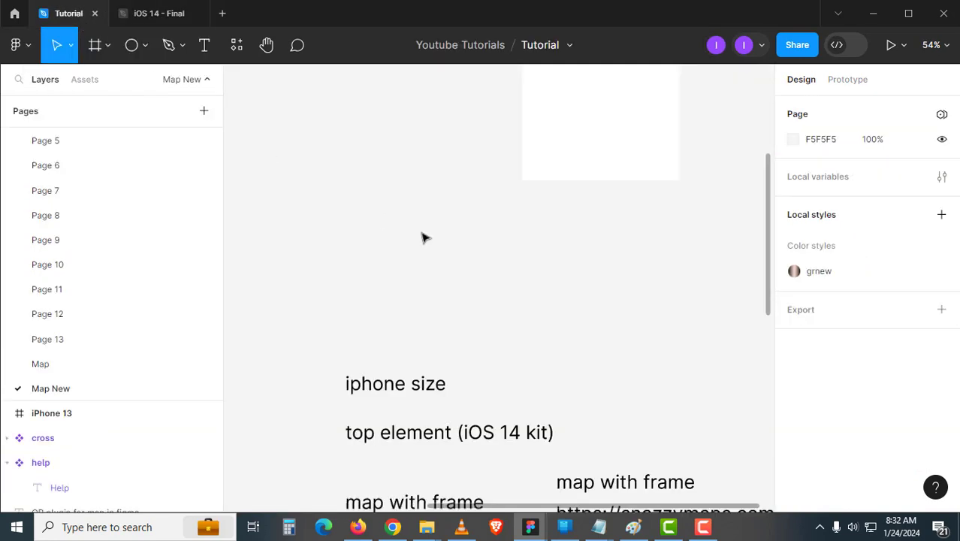
pyautogui.scroll(5, 532, 368)
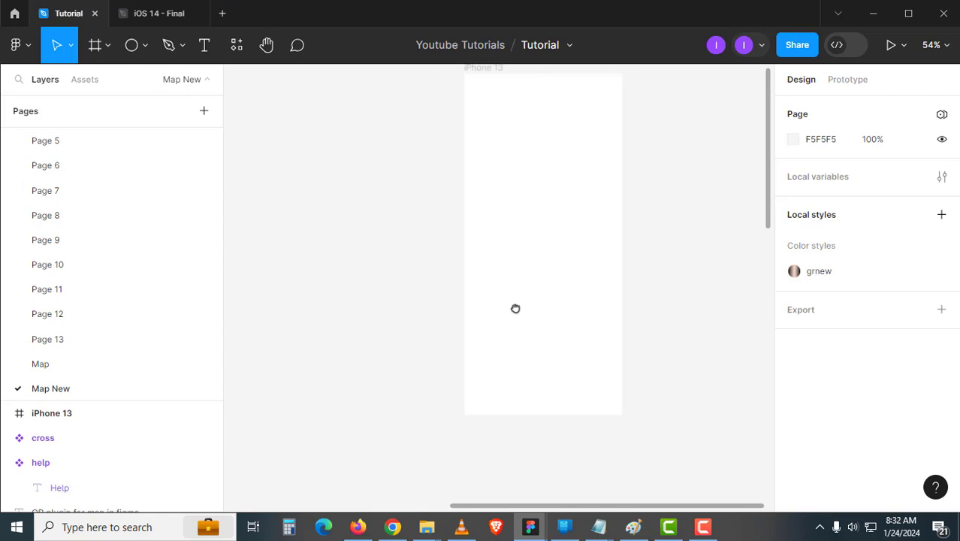
pyautogui.scroll(3, 505, 223)
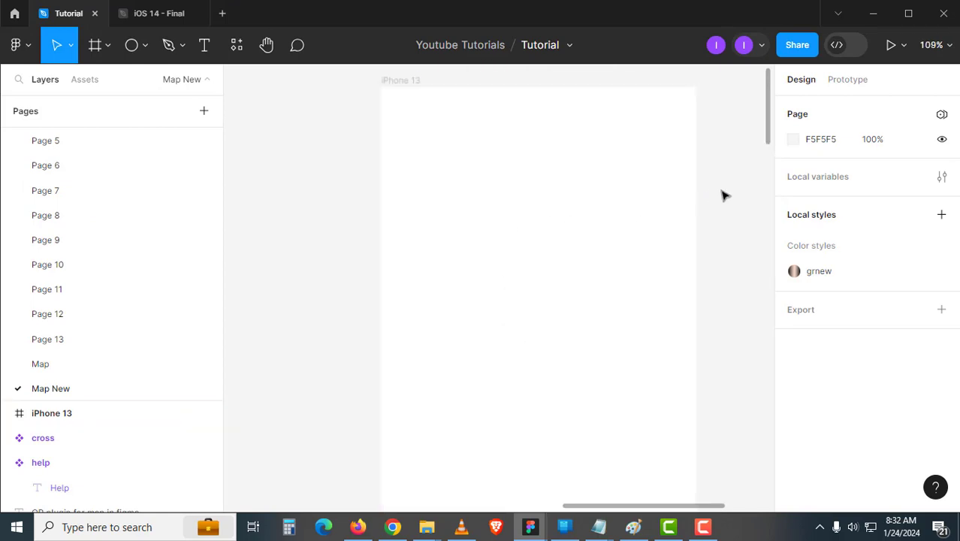
pyautogui.hotkey('ctrl', 'v')
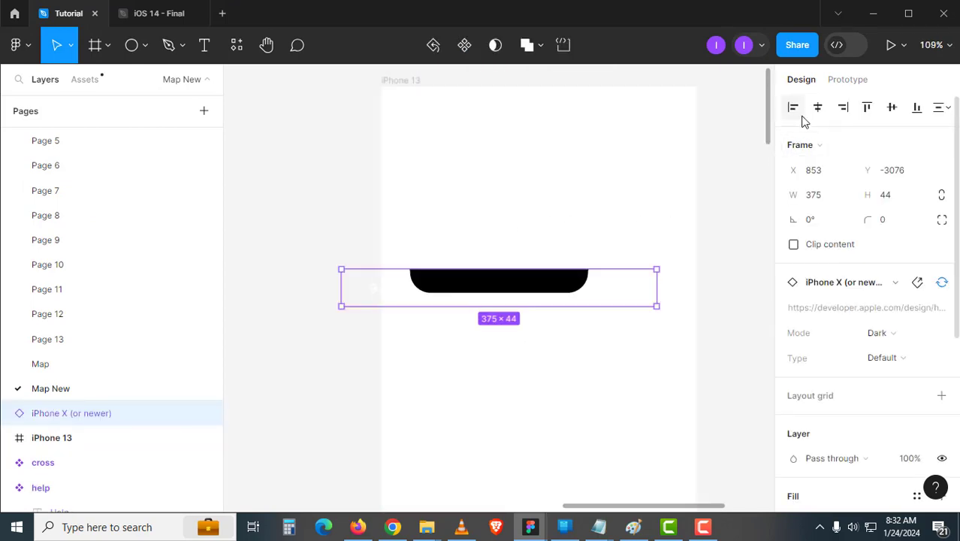
pyautogui.moveTo(490, 286); pyautogui.dragTo(525, 256)
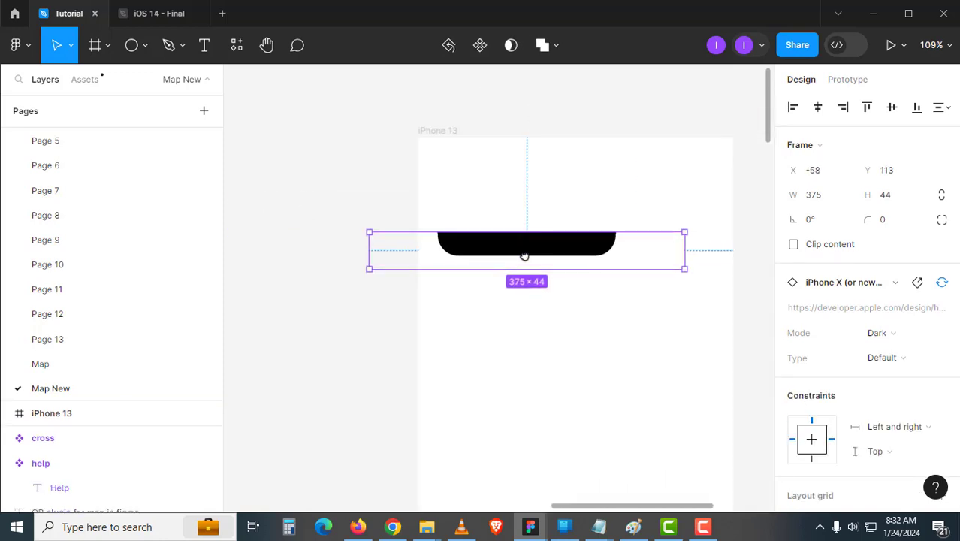
pyautogui.click(819, 107)
pyautogui.click(867, 108)
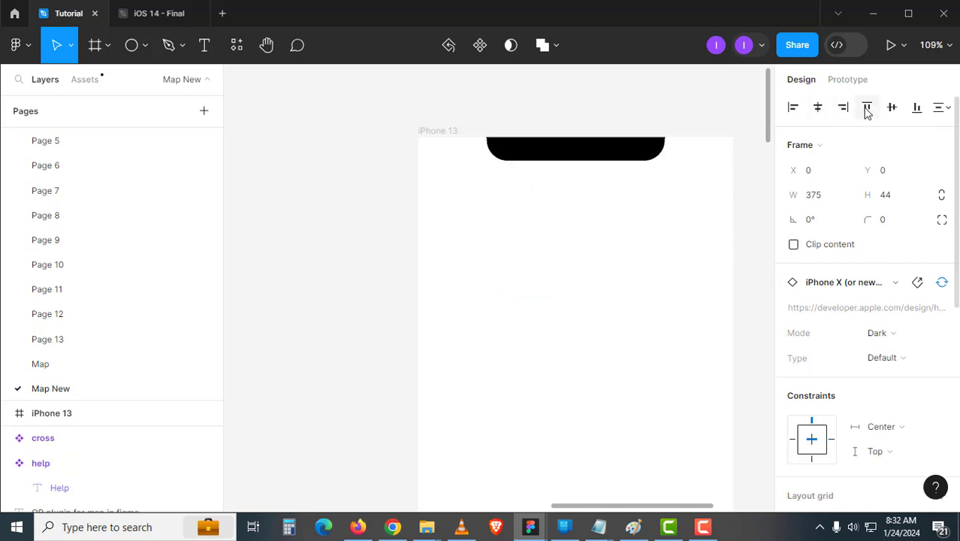
# Switch the iPhone 13 frame's status bar to Light mode.
pyautogui.click(646, 118)
pyautogui.click(633, 156)
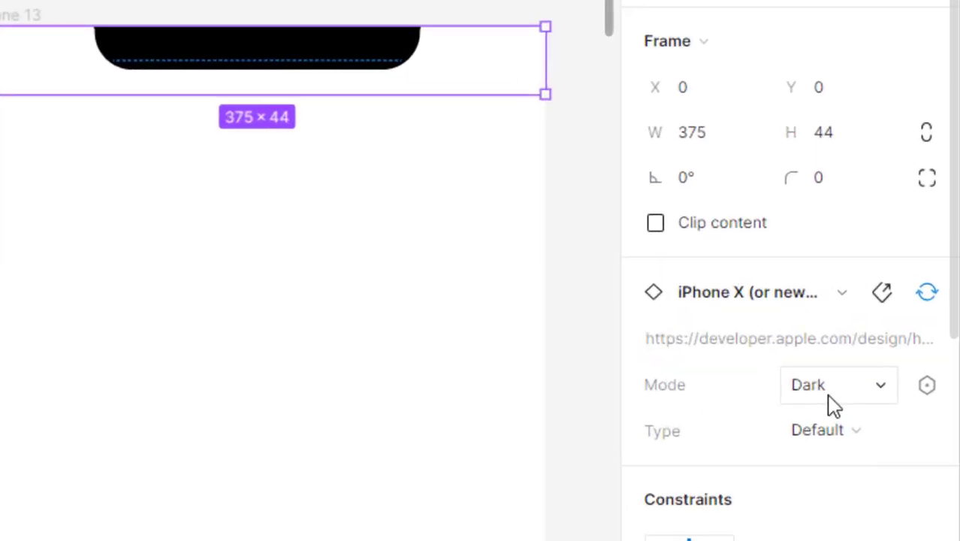
pyautogui.click(880, 337)
pyautogui.click(793, 373)
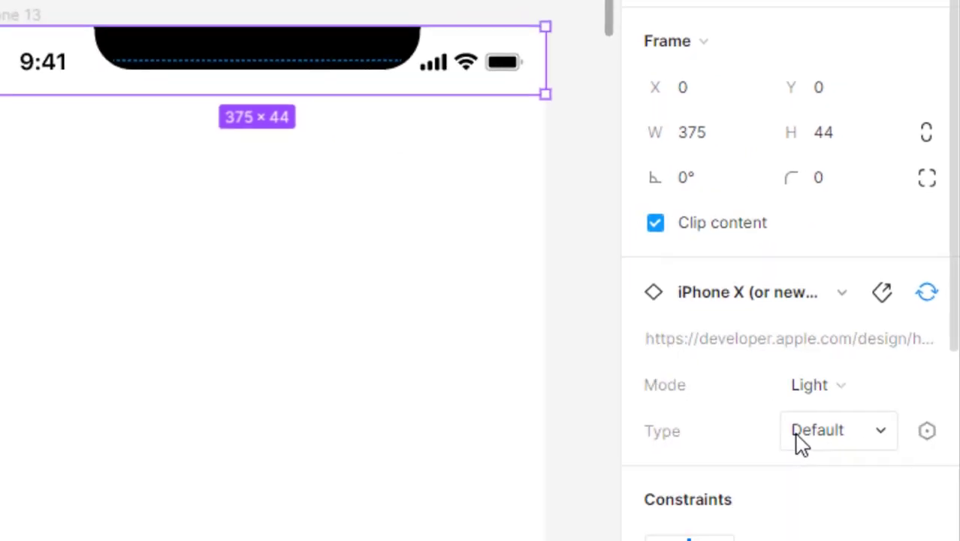
# Try the Phone type on the status bar and set it back to Default.
pyautogui.click(802, 440)
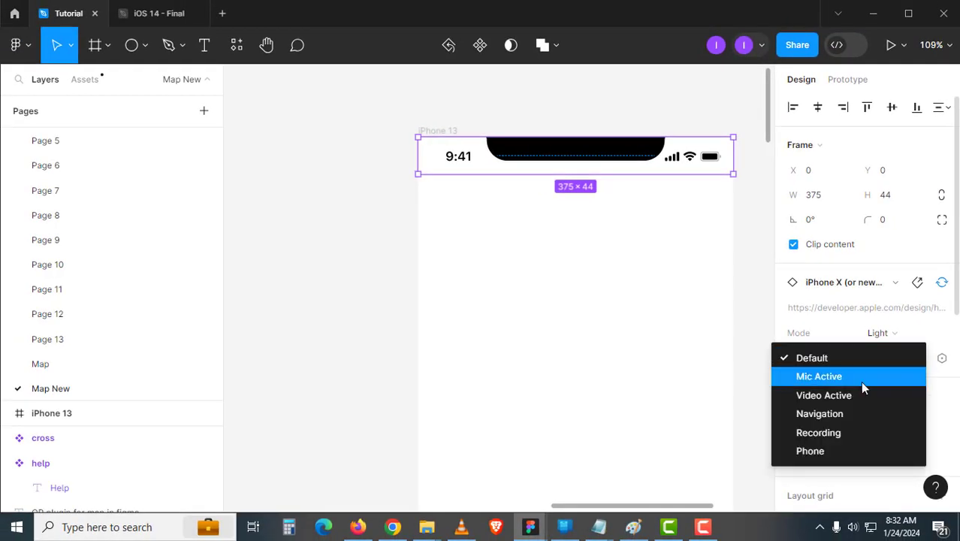
pyautogui.click(858, 450)
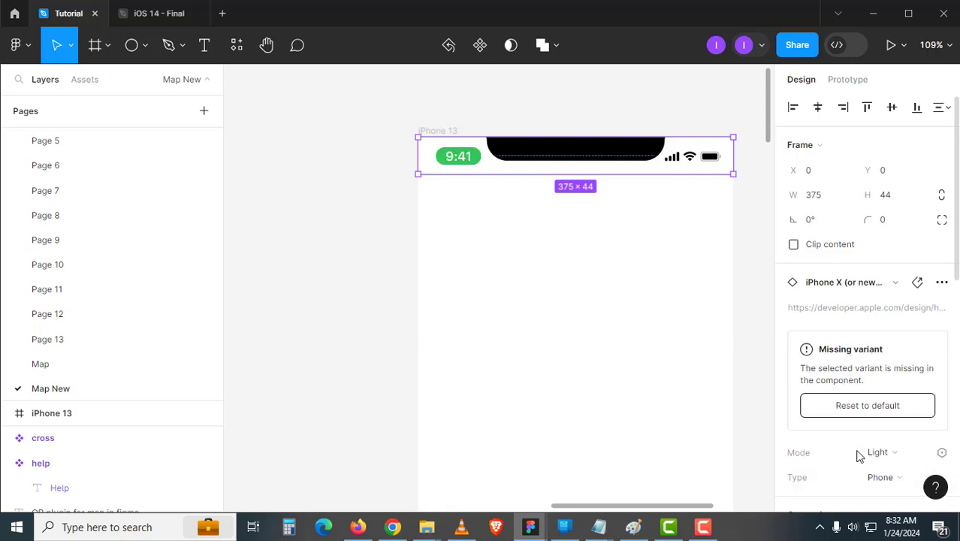
pyautogui.click(905, 359)
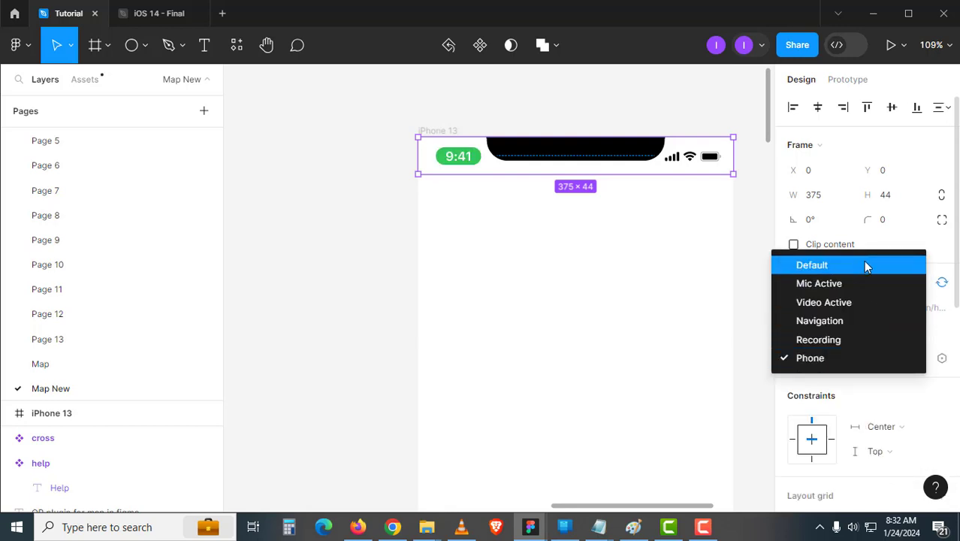
pyautogui.click(864, 263)
pyautogui.press('Escape')
# Hide the Notch layer inside the status bar.
pyautogui.click(620, 163)
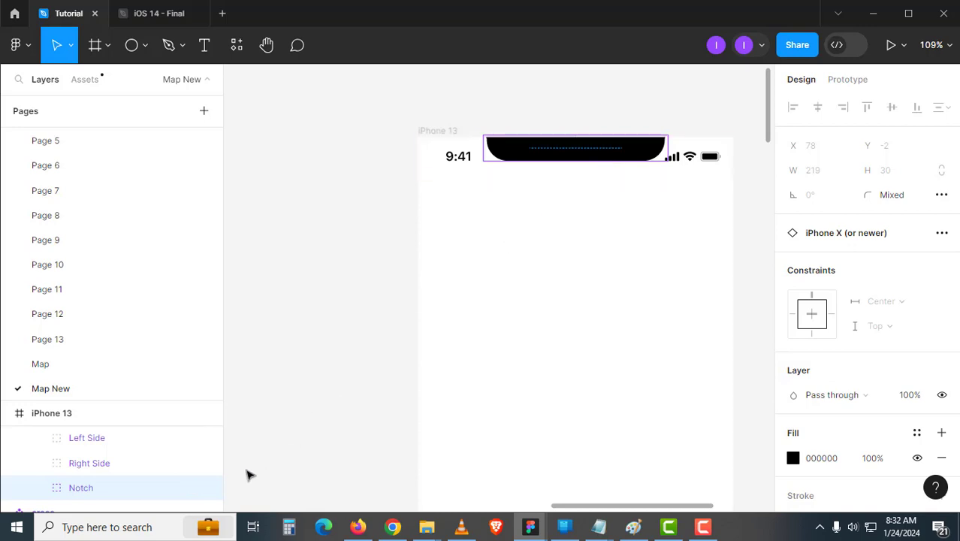
pyautogui.click(207, 488)
pyautogui.click(485, 342)
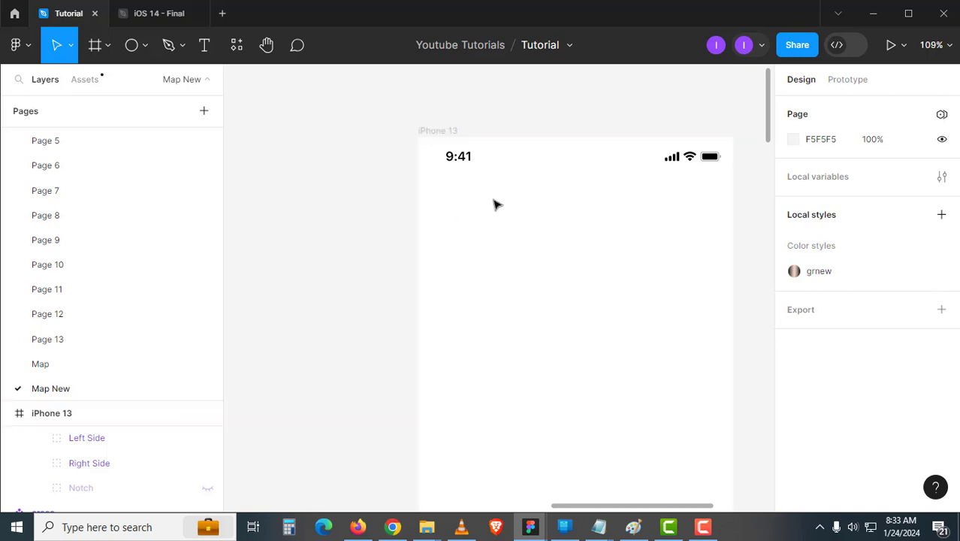
# Review the planning notes below the iPhone 13 frame for the map sources.
pyautogui.moveTo(538, 248); pyautogui.dragTo(538, 190)
pyautogui.scroll(-2, 532, 277)
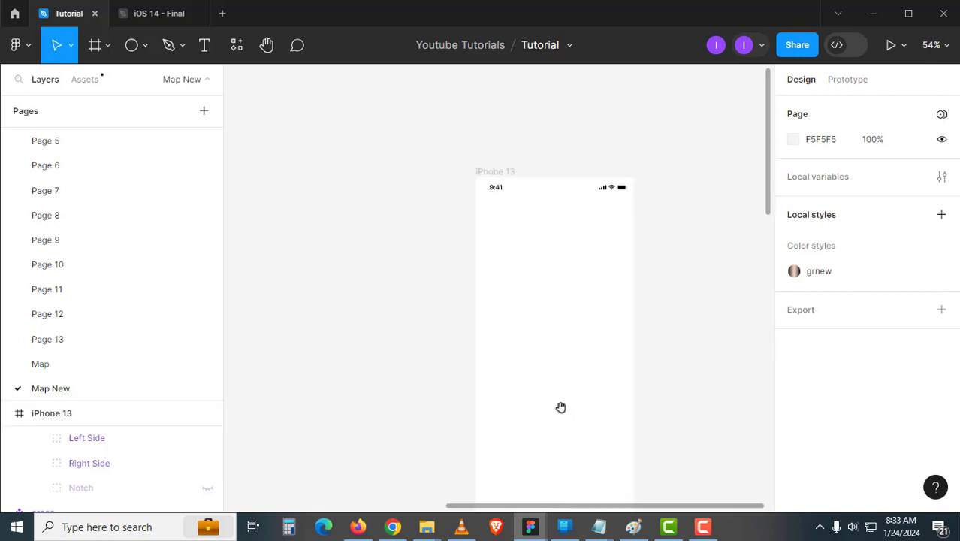
pyautogui.moveTo(548, 468); pyautogui.dragTo(538, 283)
pyautogui.scroll(-5, 538, 283)
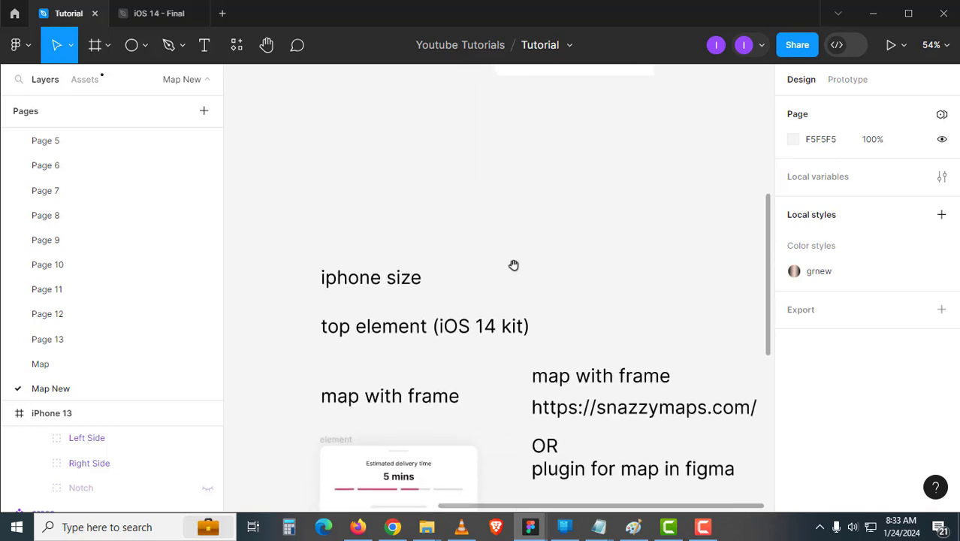
pyautogui.scroll(-1, 468, 368)
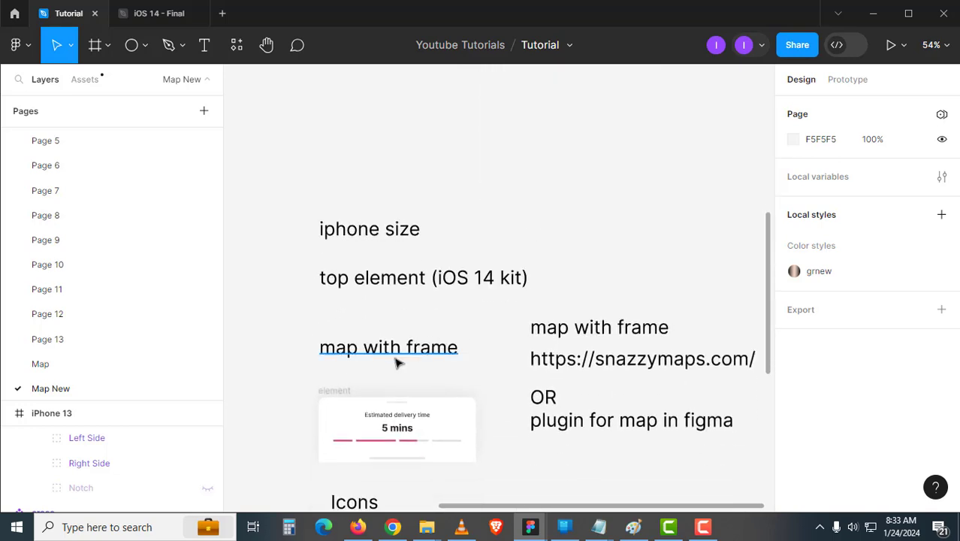
pyautogui.scroll(-1, 401, 277)
pyautogui.hscroll(1, 401, 277)
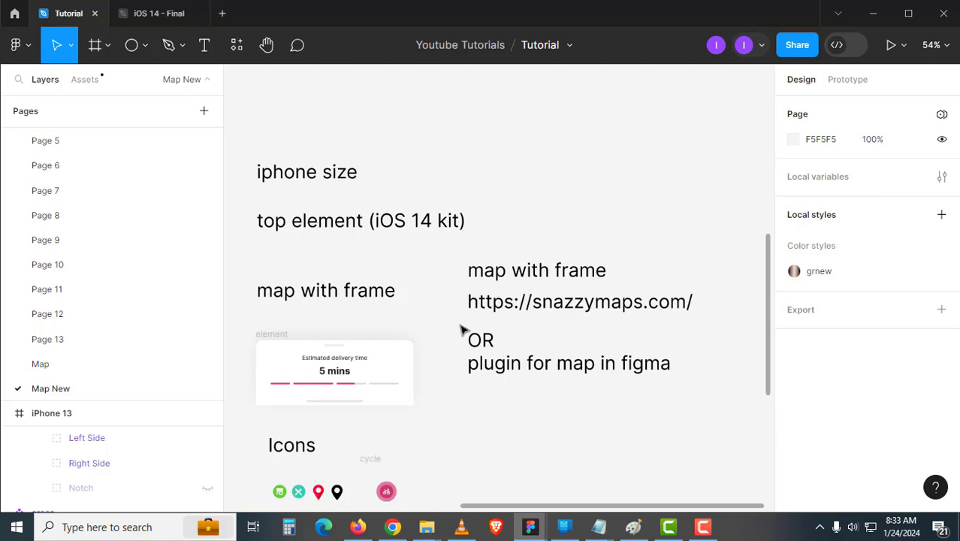
# Search the plugins for "map" and close the results without running one.
pyautogui.click(237, 45)
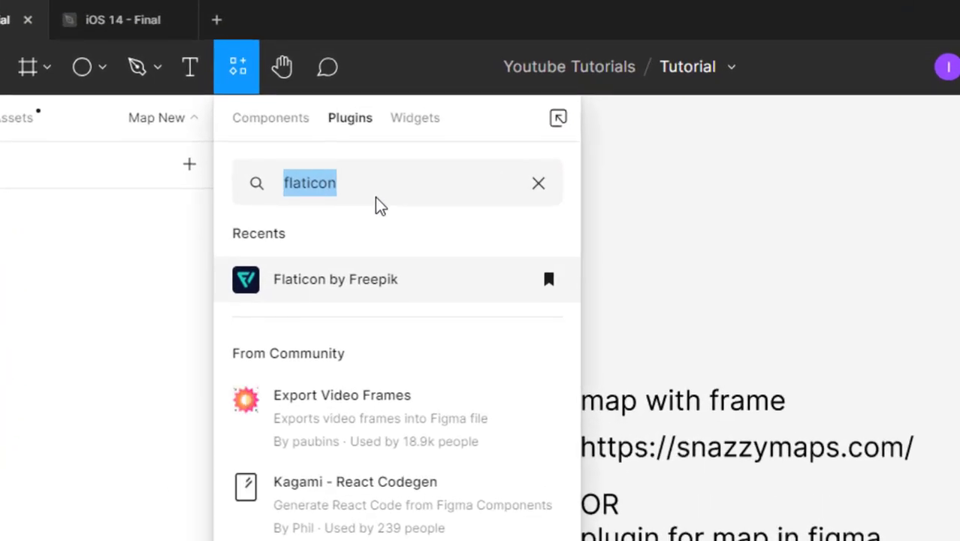
pyautogui.write('map')
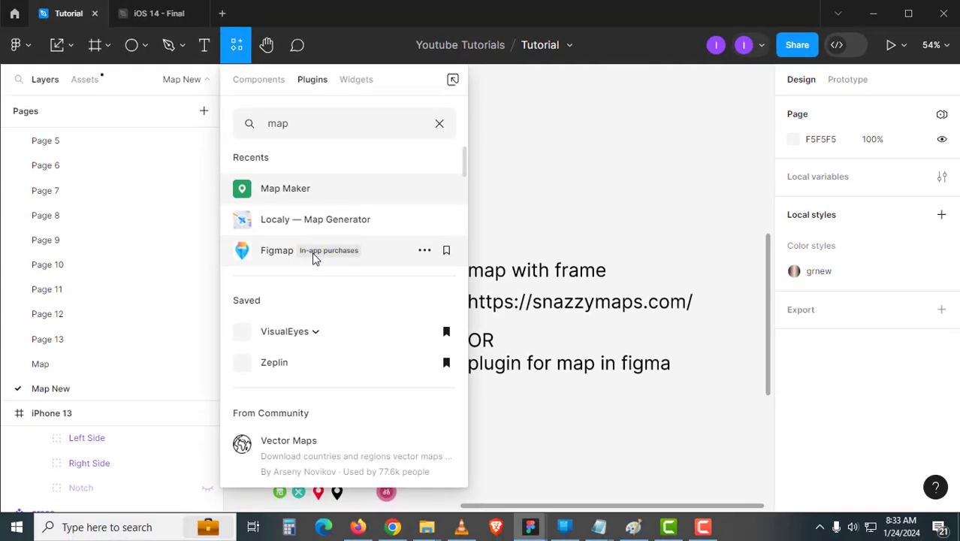
pyautogui.click(567, 144)
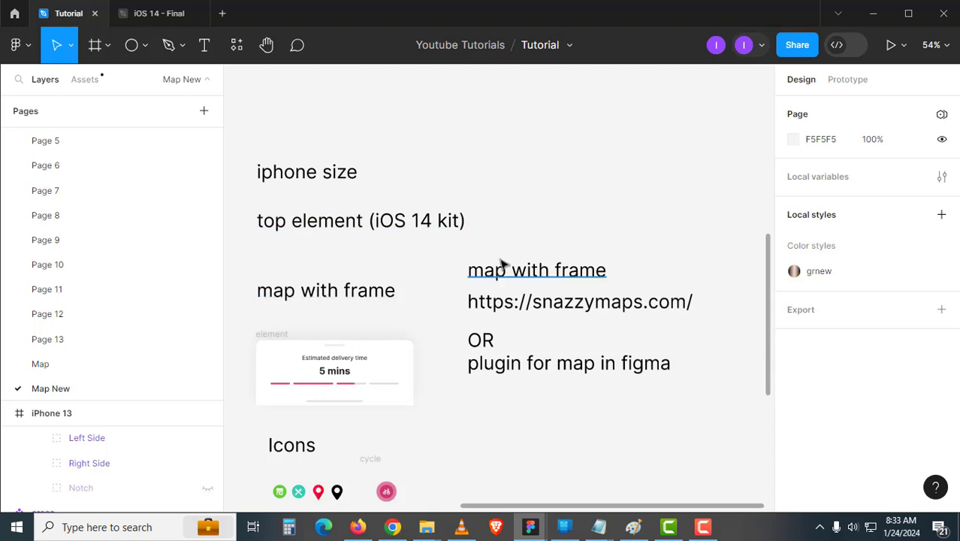
# Switch to the Snazzy Maps site in Chrome and open the Ultra Light with Labels style from Most Popular.
pyautogui.click(393, 526)
pyautogui.click(276, 22)
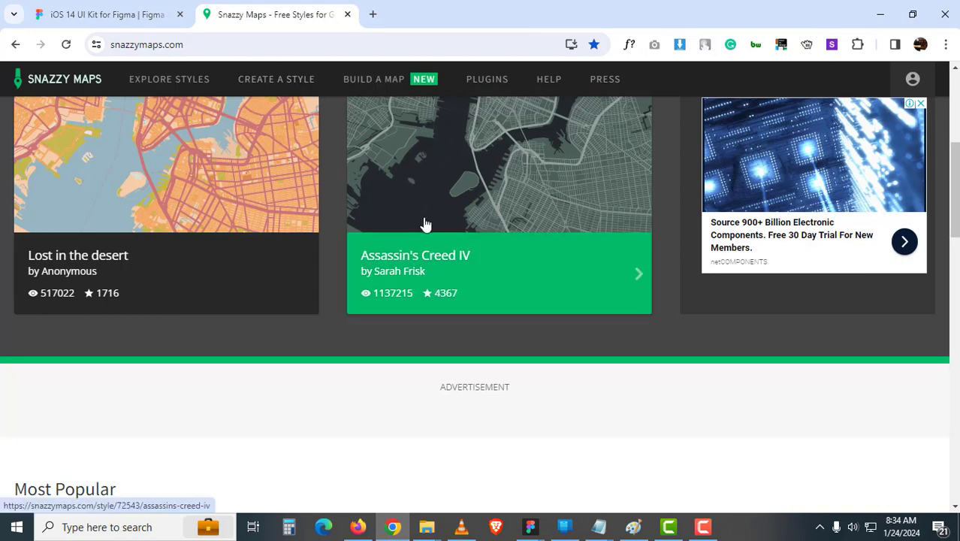
pyautogui.scroll(4, 473, 254)
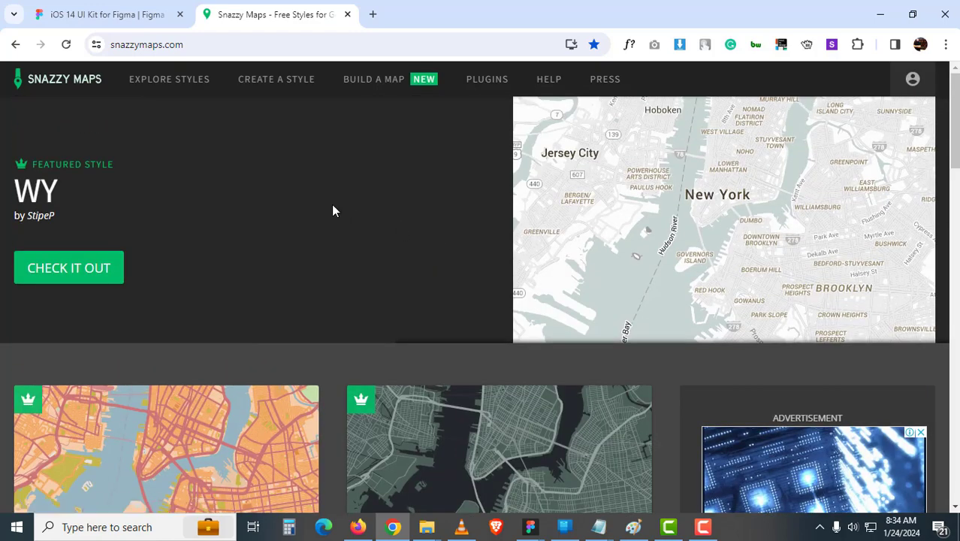
pyautogui.scroll(-8, 334, 211)
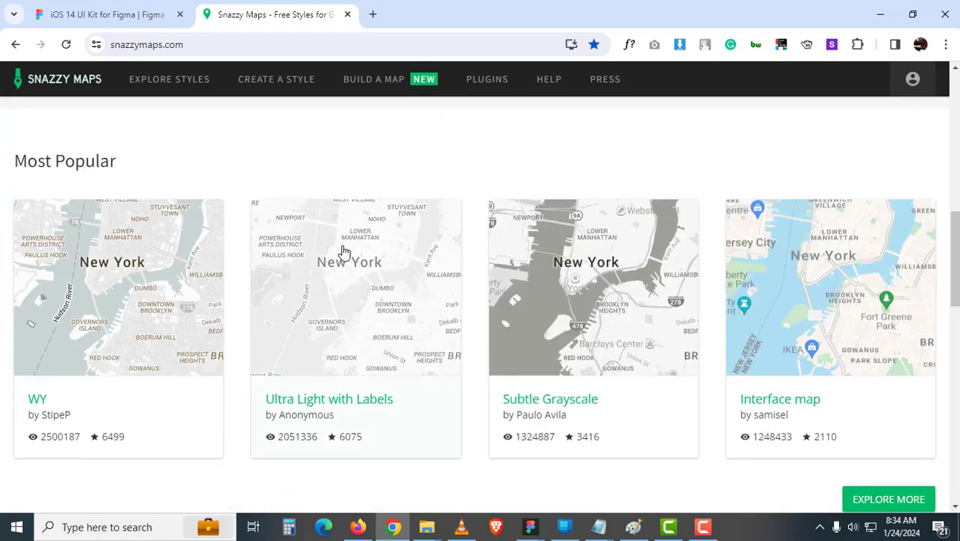
pyautogui.click(360, 303)
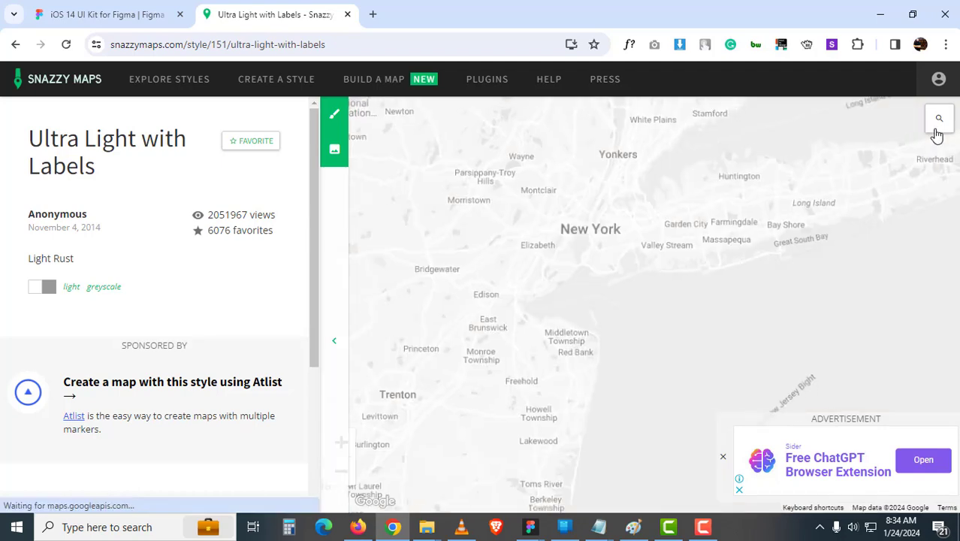
# Search the styled map for New York and go to New York, NY, USA.
pyautogui.click(939, 120)
pyautogui.write('new y ork')
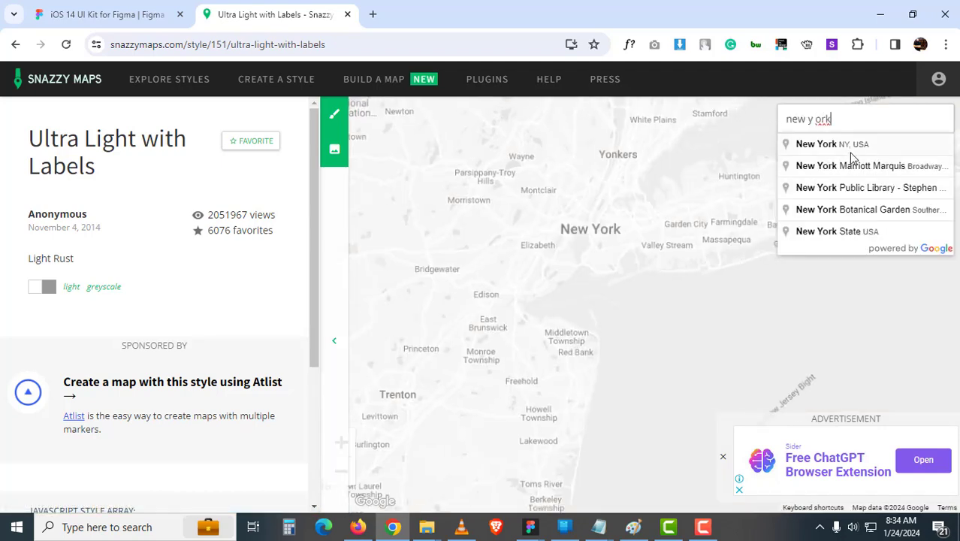
pyautogui.click(853, 156)
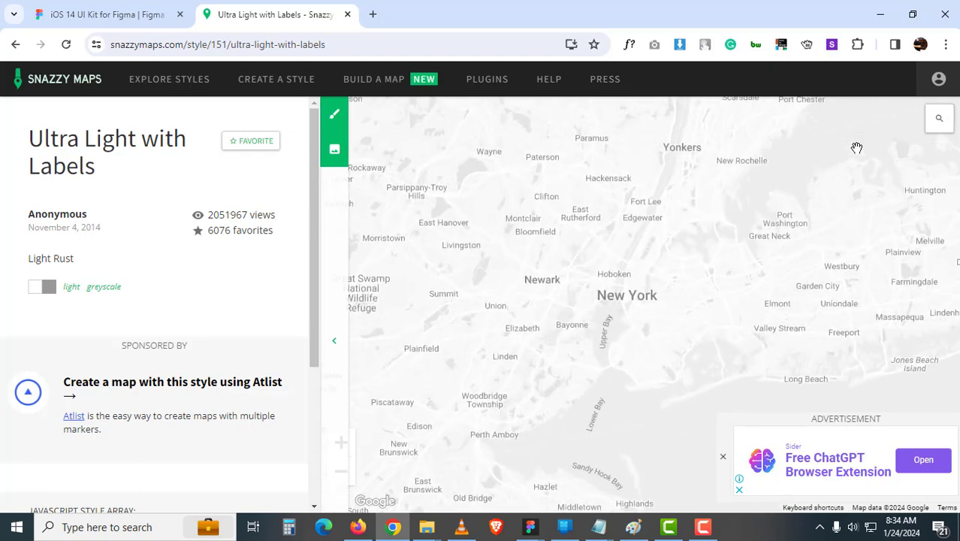
# Move the map north-west from New York City to the inland area south-east of Buffalo.
pyautogui.moveTo(602, 210); pyautogui.dragTo(734, 215)
pyautogui.scroll(-3, 666, 221)
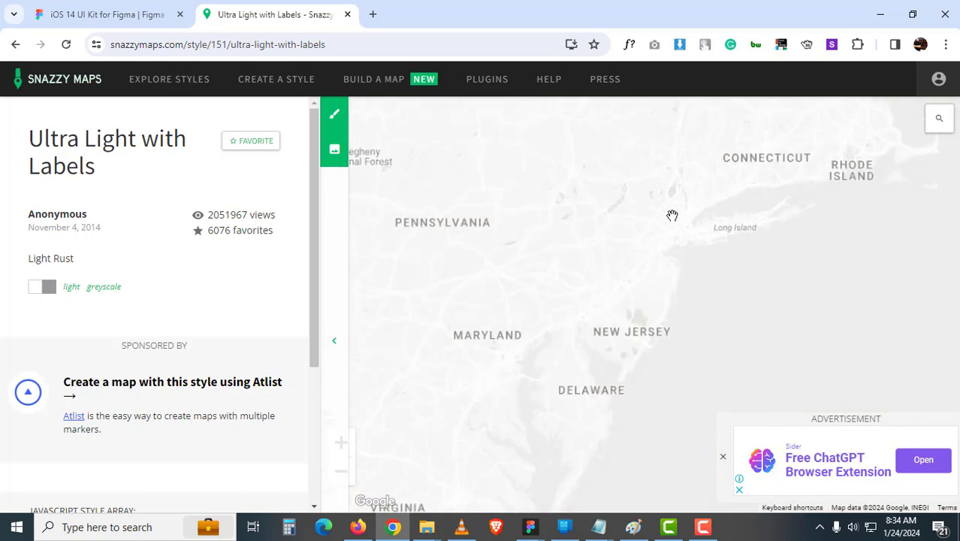
pyautogui.scroll(2, 628, 228)
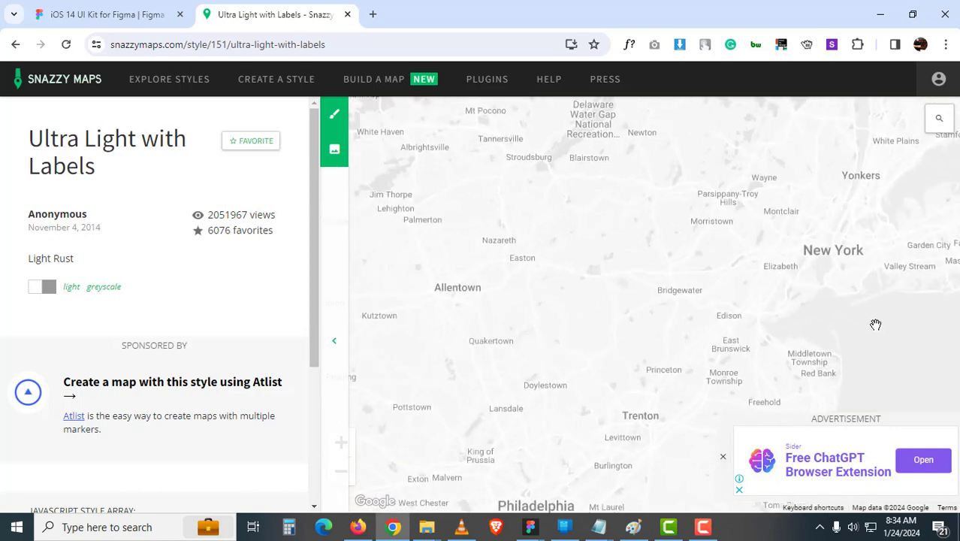
pyautogui.moveTo(826, 317); pyautogui.dragTo(812, 254)
pyautogui.moveTo(682, 245); pyautogui.dragTo(800, 325)
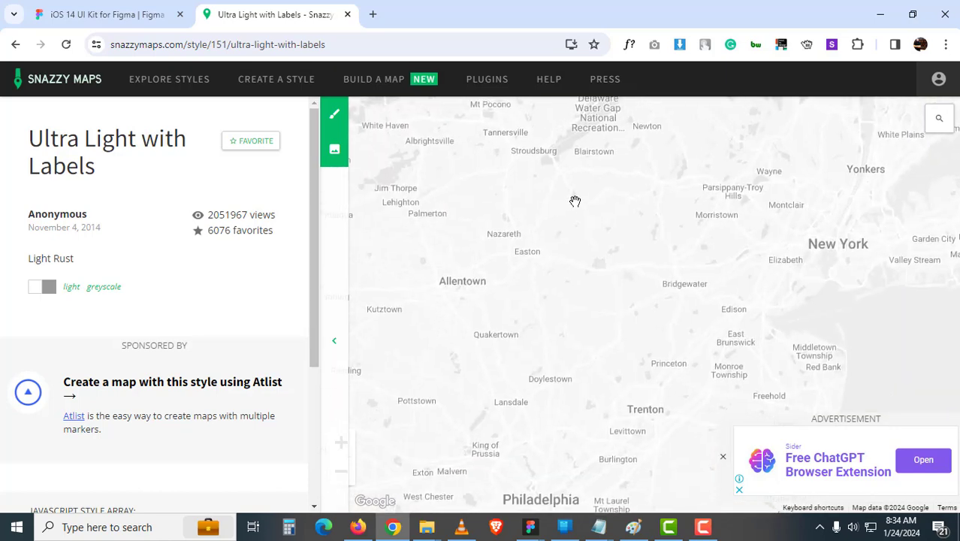
pyautogui.moveTo(574, 199); pyautogui.dragTo(699, 295)
pyautogui.moveTo(547, 214); pyautogui.dragTo(750, 337)
pyautogui.moveTo(557, 244); pyautogui.dragTo(768, 348)
pyautogui.moveTo(528, 213); pyautogui.dragTo(737, 365)
pyautogui.moveTo(621, 291); pyautogui.dragTo(702, 375)
pyautogui.moveTo(509, 252); pyautogui.dragTo(578, 283)
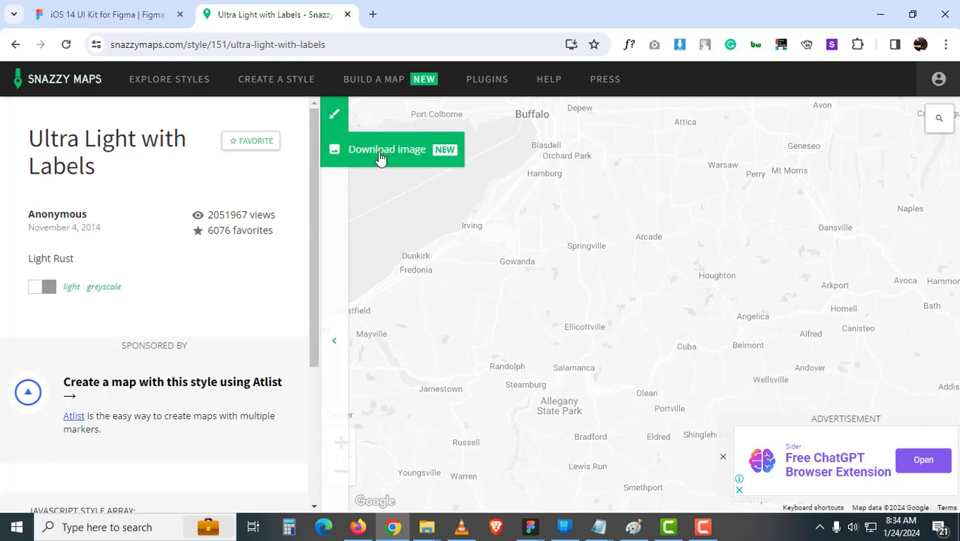
# Set up a 1000 × 1000 px image download of the style, framed on the area south-east of Buffalo.
pyautogui.click(382, 155)
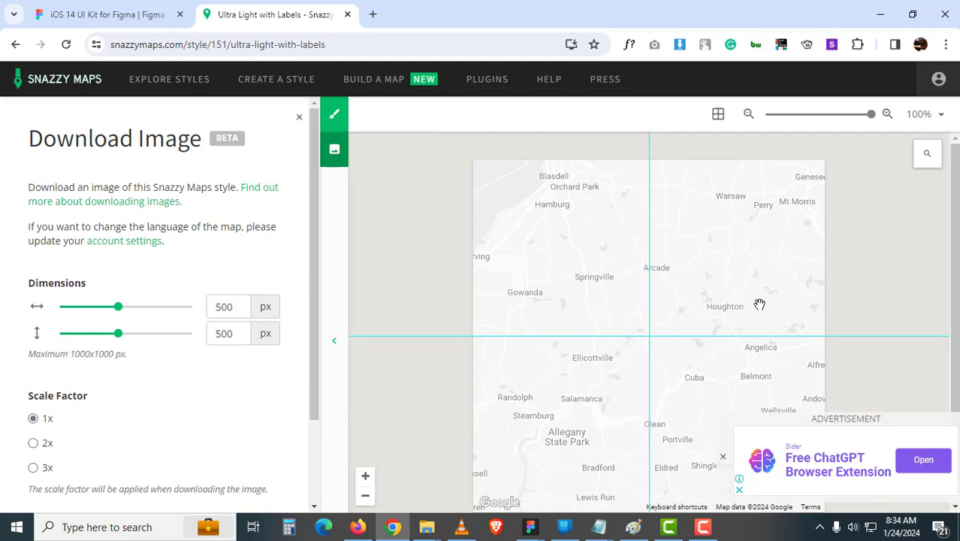
pyautogui.moveTo(760, 304)
pyautogui.mouseDown()
pyautogui.moveTo(709, 196)
pyautogui.moveTo(768, 249)
pyautogui.moveTo(770, 302)
pyautogui.mouseUp()
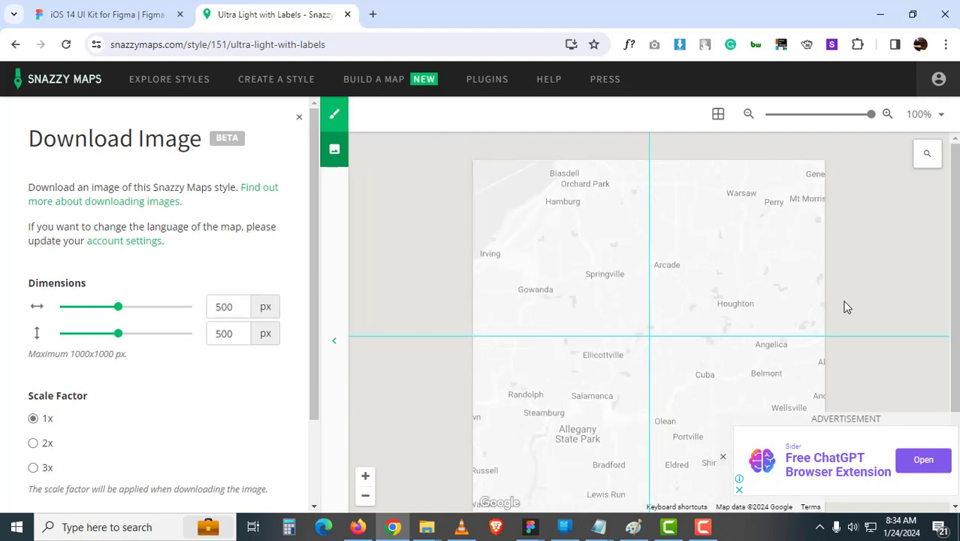
pyautogui.moveTo(742, 269); pyautogui.dragTo(723, 208)
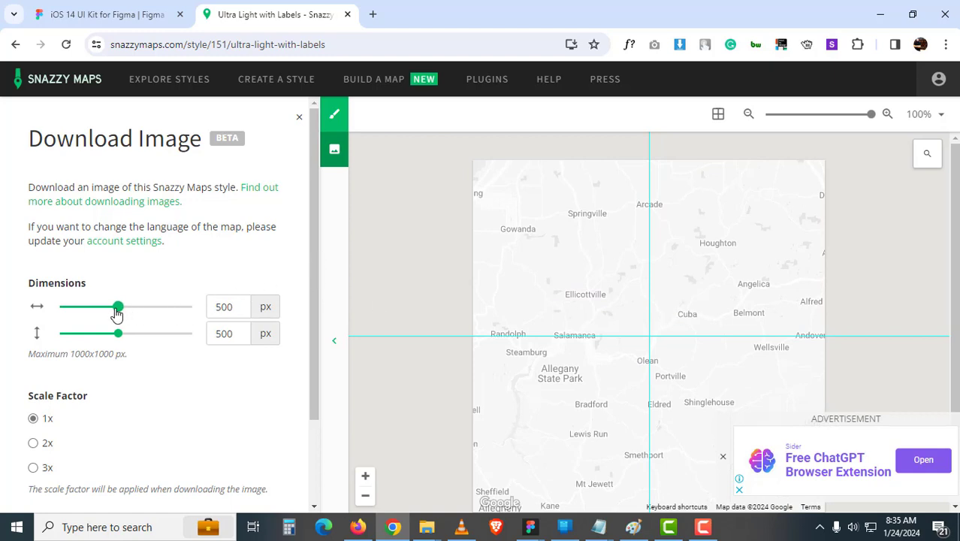
pyautogui.moveTo(117, 314); pyautogui.dragTo(214, 306)
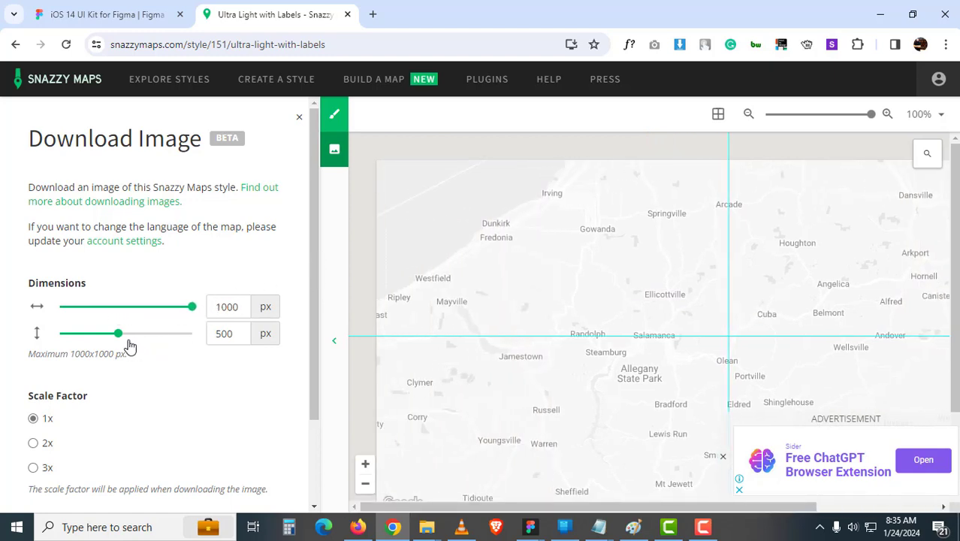
pyautogui.moveTo(118, 334); pyautogui.dragTo(259, 343)
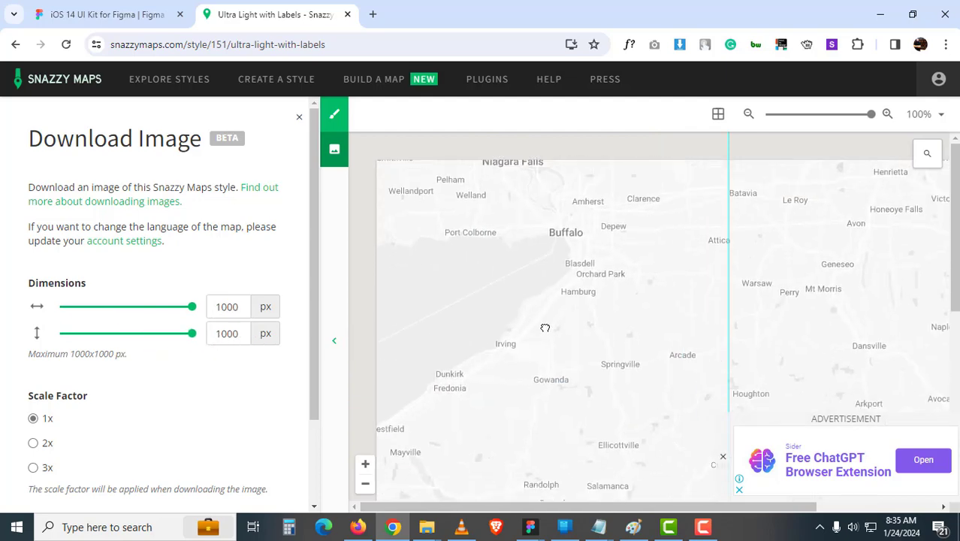
pyautogui.moveTo(545, 328); pyautogui.dragTo(461, 275)
pyautogui.scroll(-2, 156, 375)
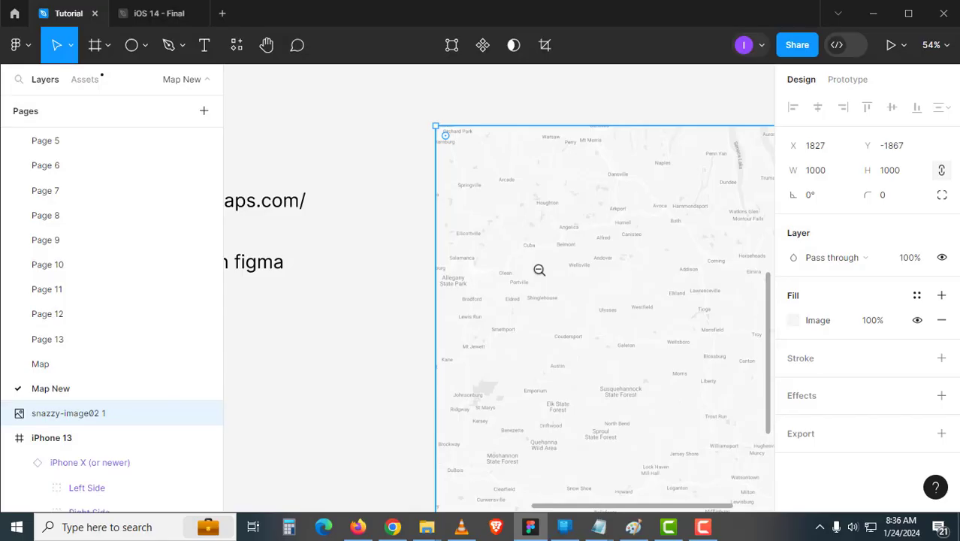
# Examine the imported map image in the Tutorial file and the Estimated delivery time element among the notes.
pyautogui.keyDown('ctrl'); pyautogui.scroll(-3, 538, 268); pyautogui.keyUp('ctrl')
pyautogui.click(456, 325)
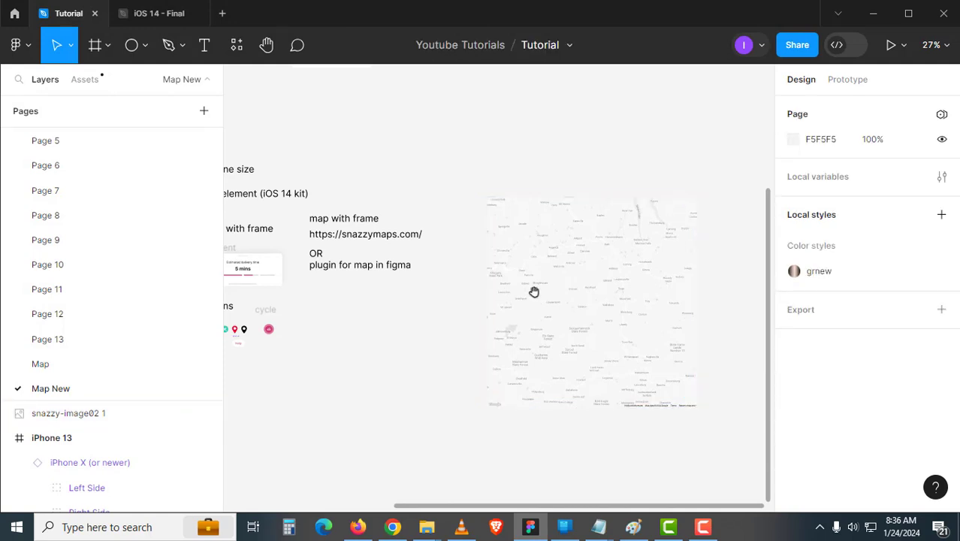
pyautogui.moveTo(533, 291); pyautogui.dragTo(549, 314)
pyautogui.click(583, 321)
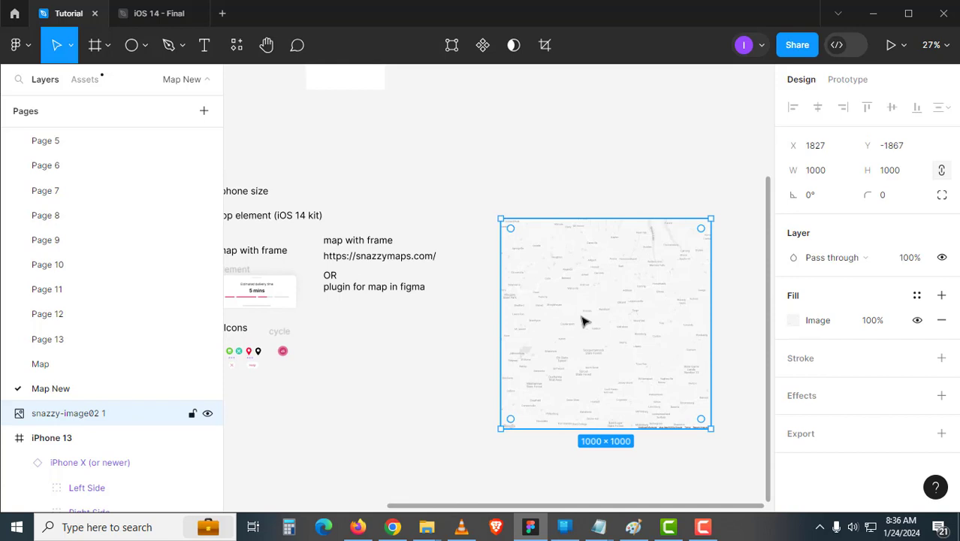
pyautogui.moveTo(419, 342); pyautogui.dragTo(511, 305)
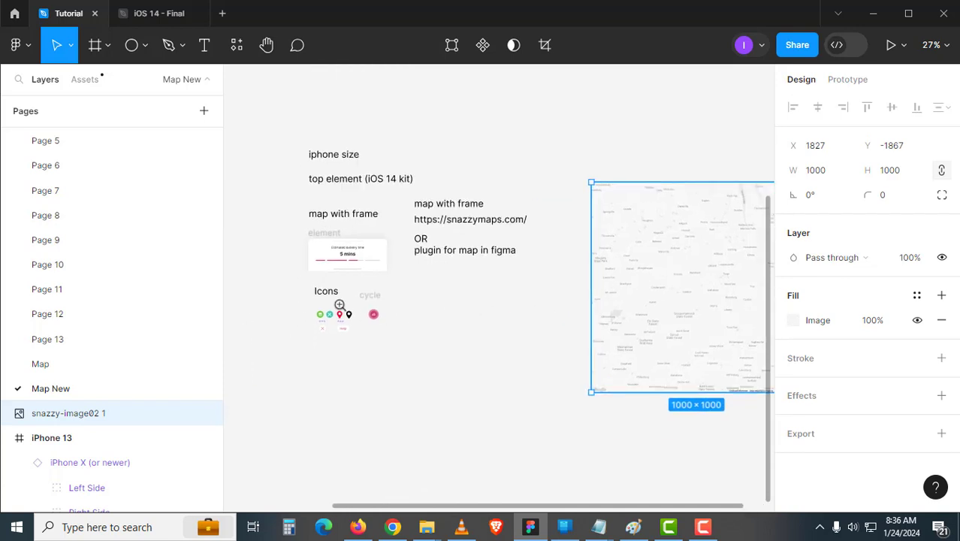
pyautogui.keyDown('ctrl'); pyautogui.click(332, 303); pyautogui.keyUp('ctrl')
pyautogui.moveTo(410, 285); pyautogui.dragTo(429, 347)
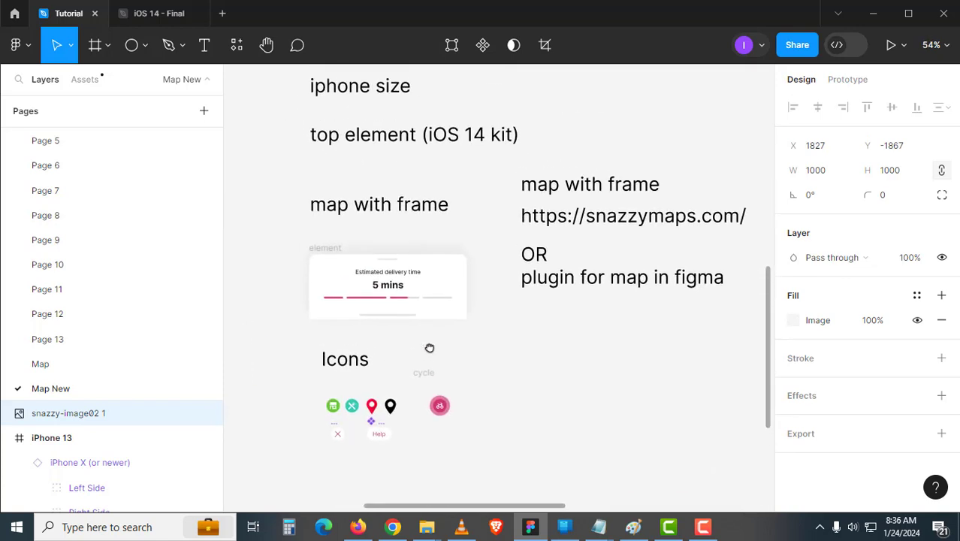
pyautogui.keyDown('ctrl'); pyautogui.click(364, 286); pyautogui.keyUp('ctrl')
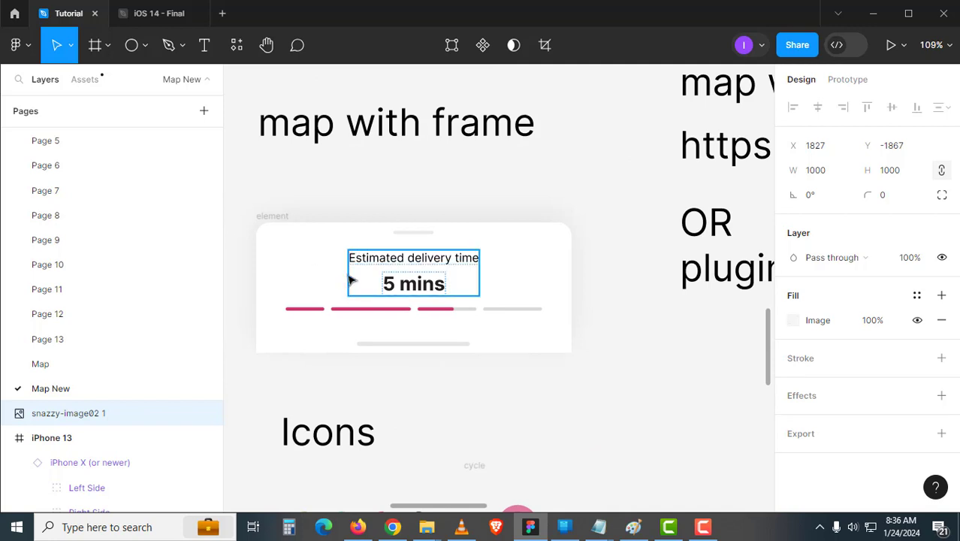
# Examine the reference food-delivery map screen from its status bar and markers to the estimated delivery time card.
pyautogui.keyDown('alt'); pyautogui.click(528, 334); pyautogui.keyUp('alt')
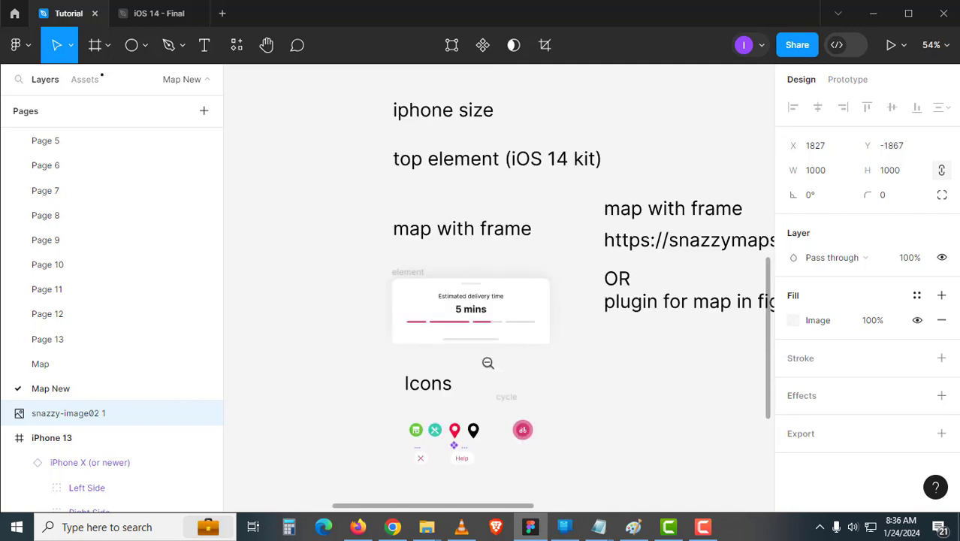
pyautogui.keyDown('alt'); pyautogui.click(488, 363); pyautogui.keyUp('alt')
pyautogui.moveTo(364, 369); pyautogui.dragTo(519, 259)
pyautogui.keyDown('ctrl'); pyautogui.click(454, 297); pyautogui.keyUp('ctrl')
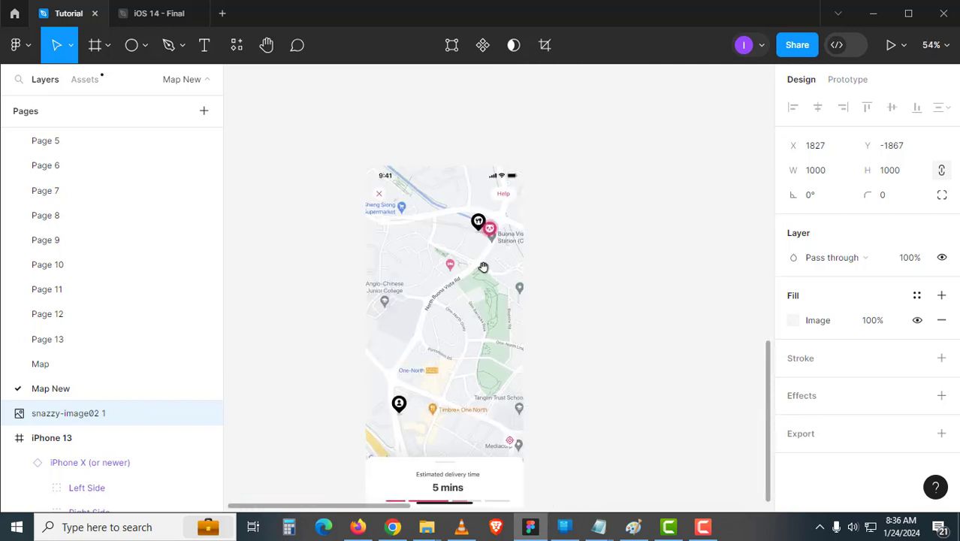
pyautogui.keyDown('ctrl'); pyautogui.click(453, 251); pyautogui.keyUp('ctrl')
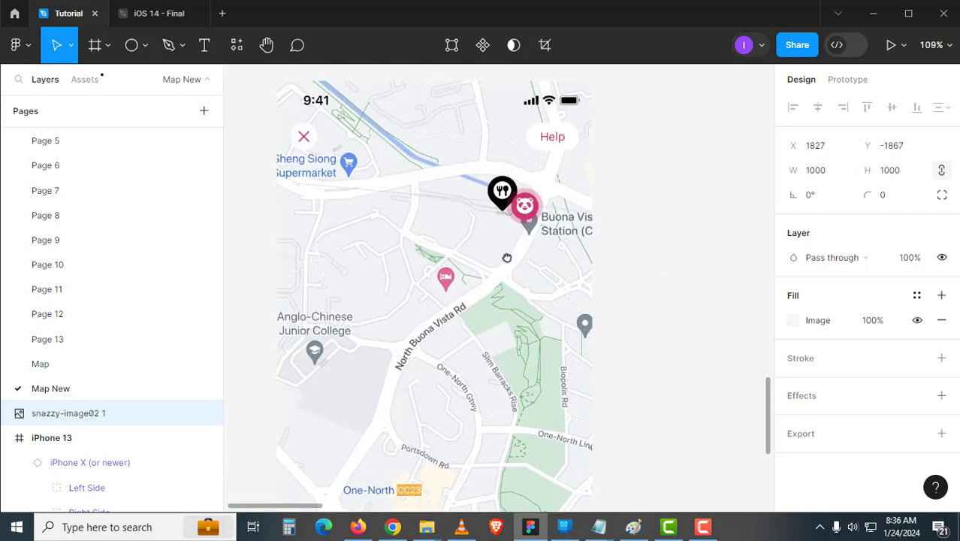
pyautogui.moveTo(479, 236); pyautogui.dragTo(507, 258)
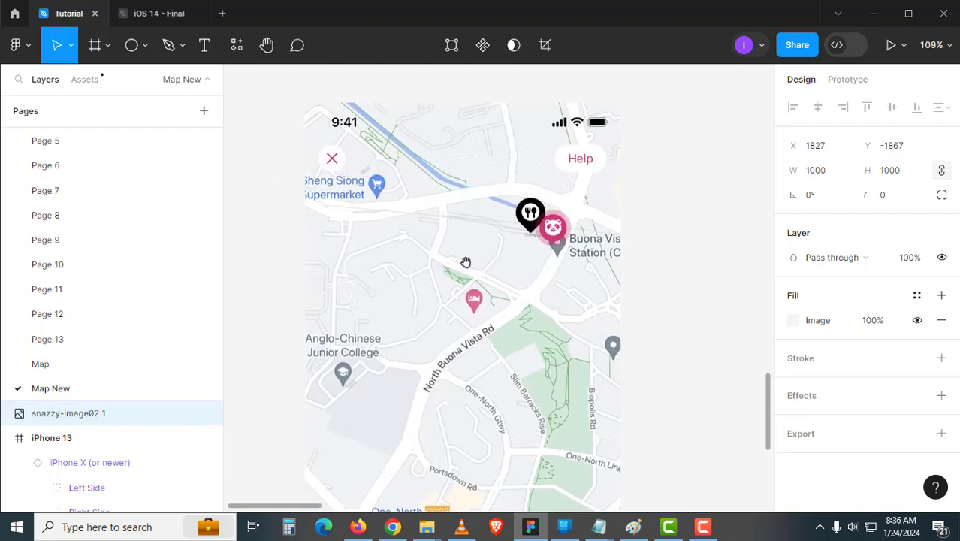
pyautogui.scroll(-5, 465, 262)
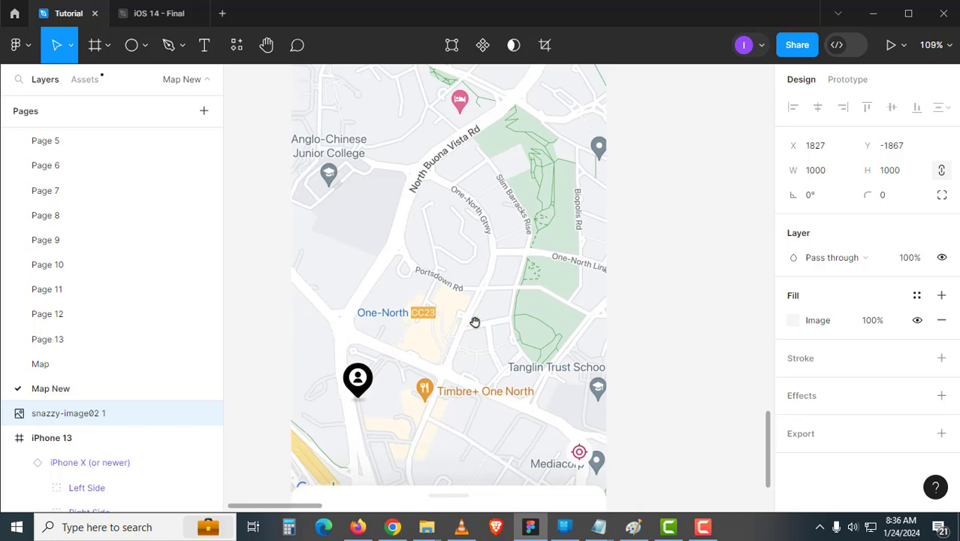
pyautogui.scroll(-2, 481, 321)
pyautogui.moveTo(502, 311); pyautogui.dragTo(499, 266)
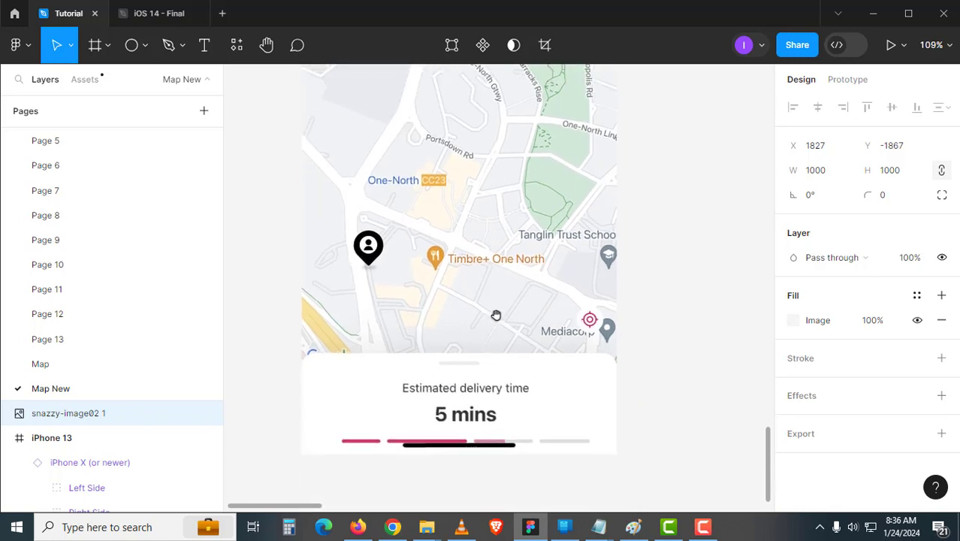
pyautogui.scroll(-5, 499, 272)
pyautogui.scroll(2, 471, 344)
pyautogui.hscroll(2, 471, 345)
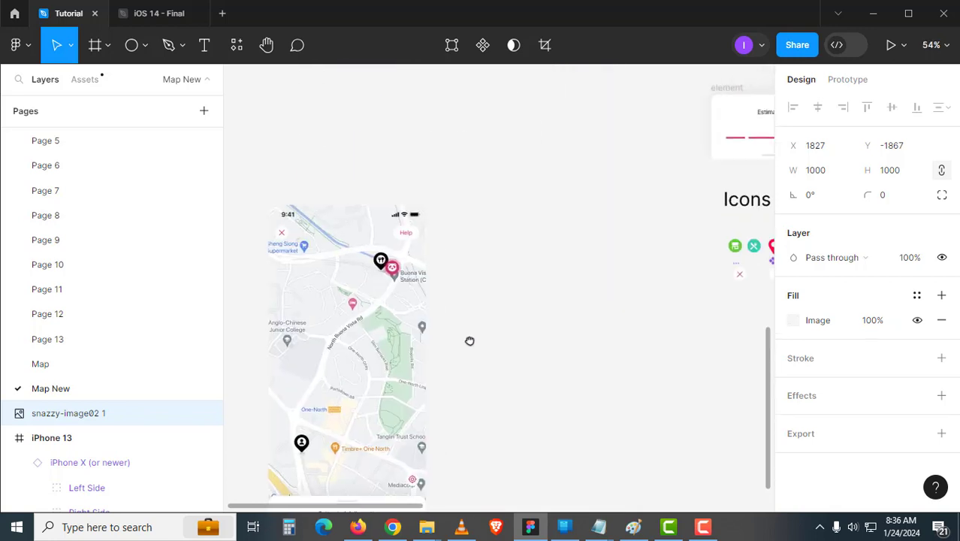
pyautogui.moveTo(574, 279); pyautogui.dragTo(472, 310)
pyautogui.moveTo(310, 332); pyautogui.dragTo(491, 253)
pyautogui.scroll(1, 502, 263)
pyautogui.hscroll(1, 501, 263)
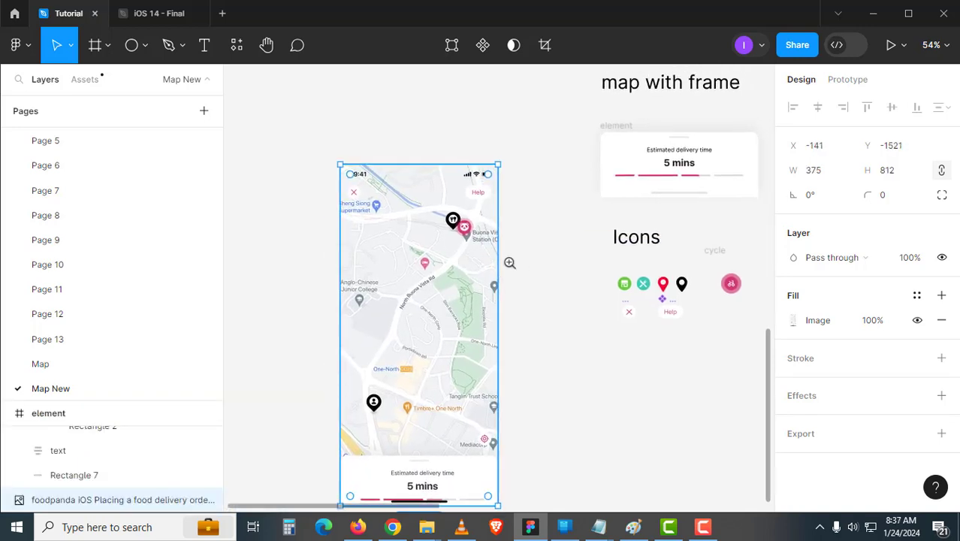
# Compare the rider marker, close button and Help button on the reference screen with the cycle frame and prepared icons.
pyautogui.click(509, 262)
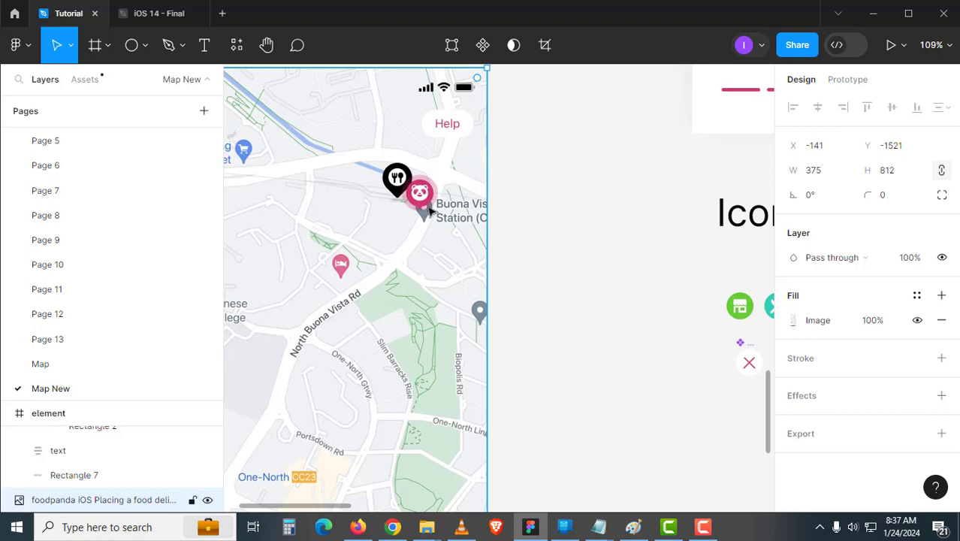
pyautogui.moveTo(422, 221); pyautogui.dragTo(534, 159)
pyautogui.moveTo(512, 285); pyautogui.dragTo(512, 222)
pyautogui.scroll(3, 512, 222)
pyautogui.hscroll(10, 532, 285)
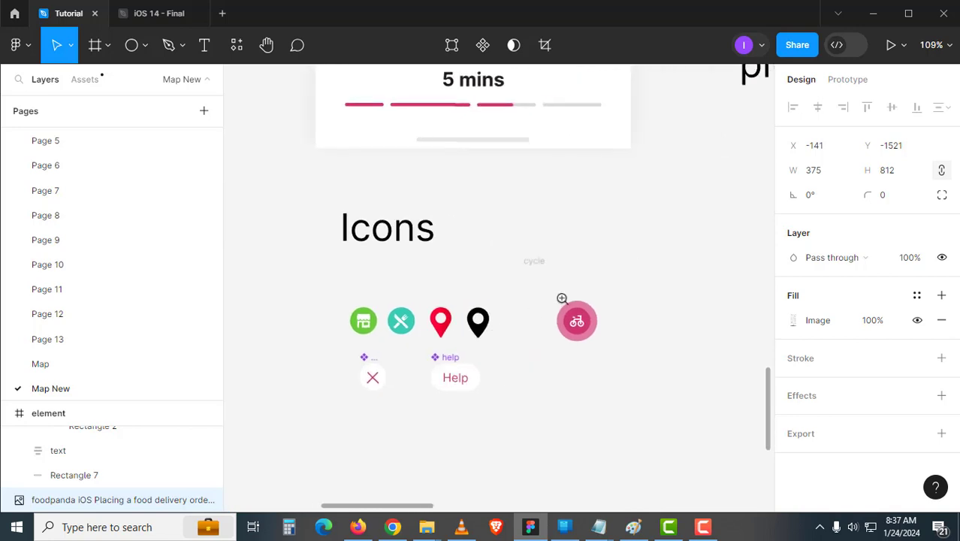
pyautogui.scroll(5, 564, 298)
pyautogui.click(507, 234)
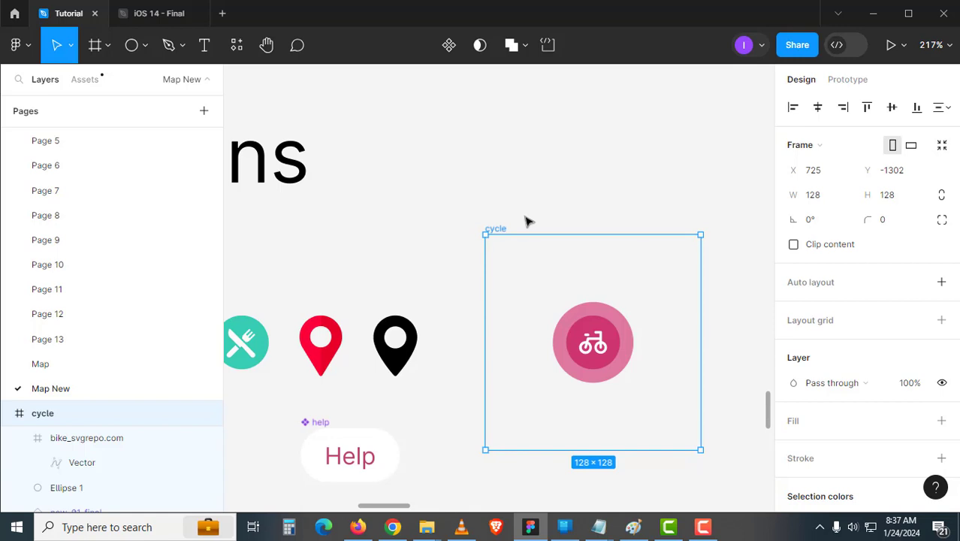
pyautogui.moveTo(477, 329); pyautogui.dragTo(689, 253)
pyautogui.scroll(-2, 423, 291)
pyautogui.moveTo(270, 235); pyautogui.dragTo(638, 370)
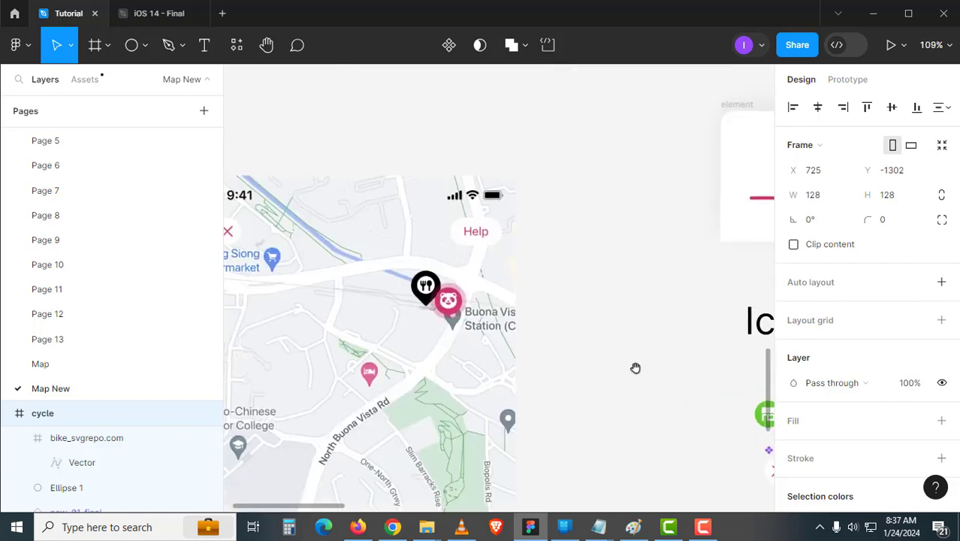
pyautogui.moveTo(565, 310); pyautogui.dragTo(592, 307)
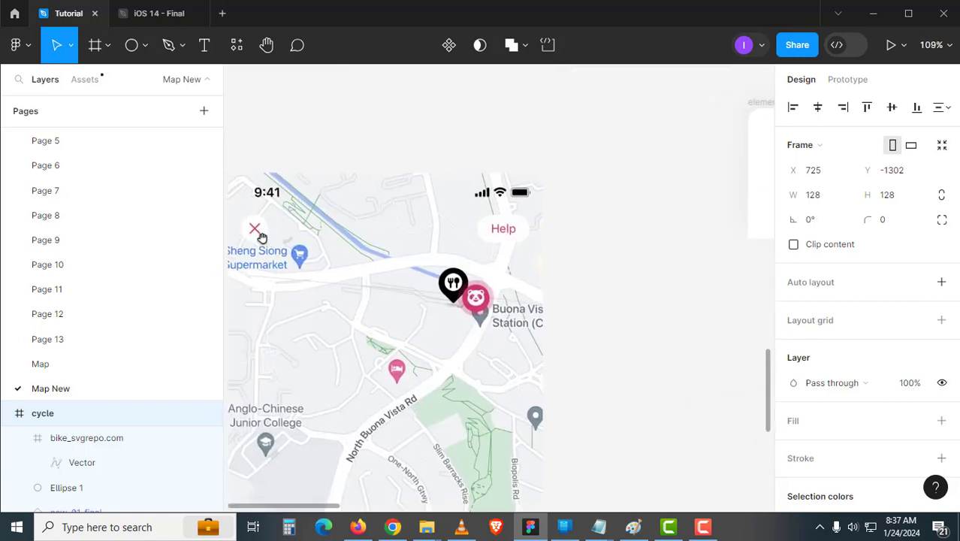
pyautogui.scroll(-3, 580, 350)
pyautogui.hscroll(5, 580, 351)
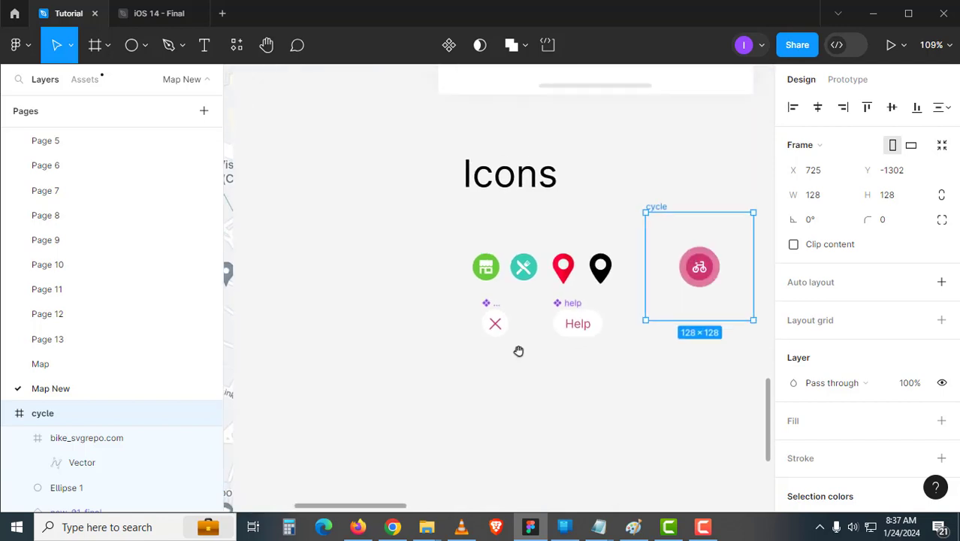
# Inspect the store, restaurant, red pin and black pin icons in the Icons set one by one.
pyautogui.click(510, 336)
pyautogui.scroll(2, 516, 309)
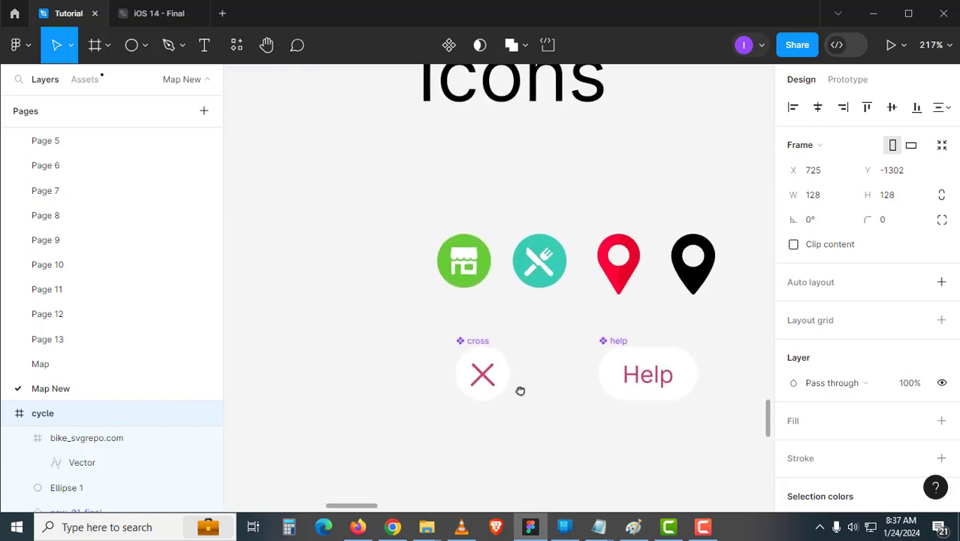
pyautogui.click(480, 298)
pyautogui.click(533, 299)
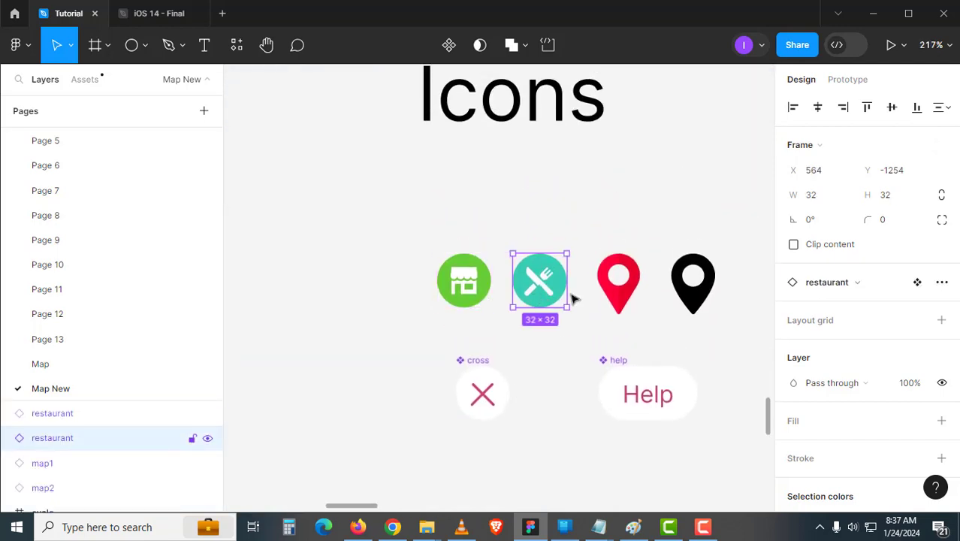
pyautogui.click(617, 294)
pyautogui.click(676, 289)
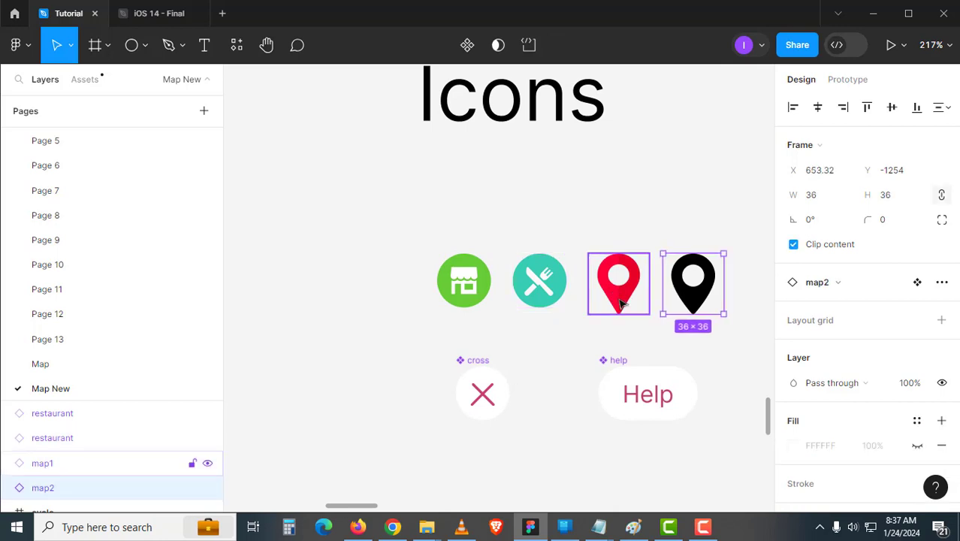
pyautogui.click(620, 302)
pyautogui.click(548, 302)
pyautogui.click(463, 300)
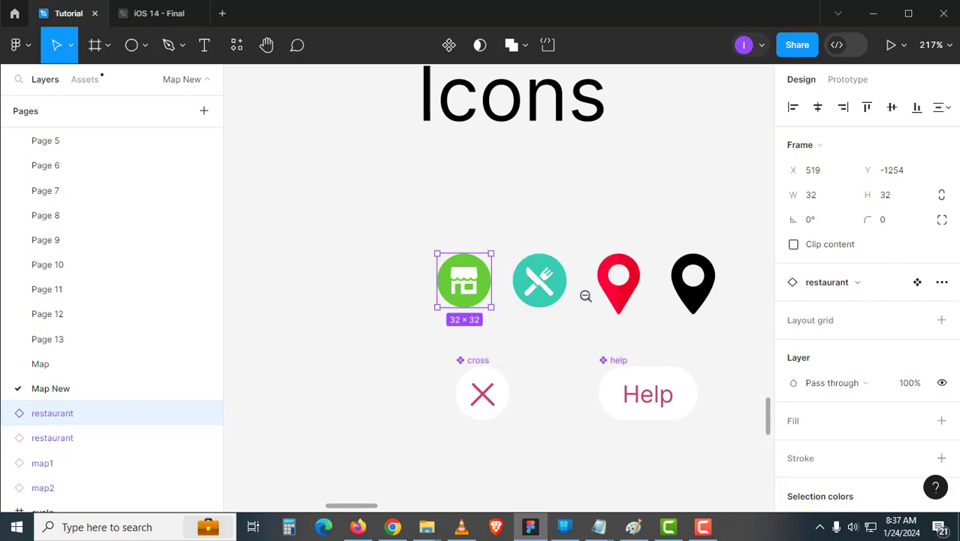
# Review the list of prepared elements in the notes and check the iPhone 13 frame above them.
pyautogui.scroll(-5, 585, 296)
pyautogui.moveTo(609, 310); pyautogui.dragTo(502, 332)
pyautogui.moveTo(576, 382); pyautogui.dragTo(567, 469)
pyautogui.scroll(-4, 589, 283)
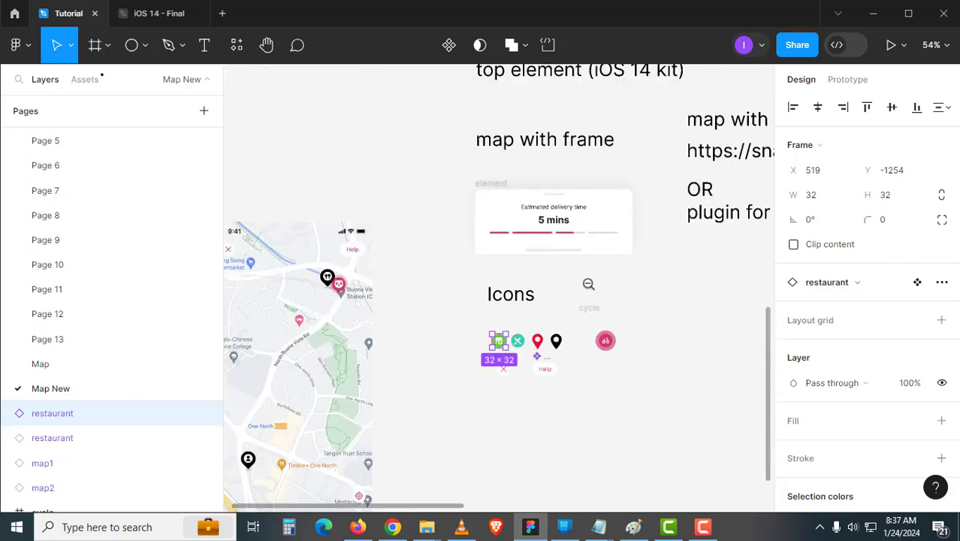
pyautogui.moveTo(601, 275); pyautogui.dragTo(535, 314)
pyautogui.moveTo(516, 205); pyautogui.dragTo(509, 273)
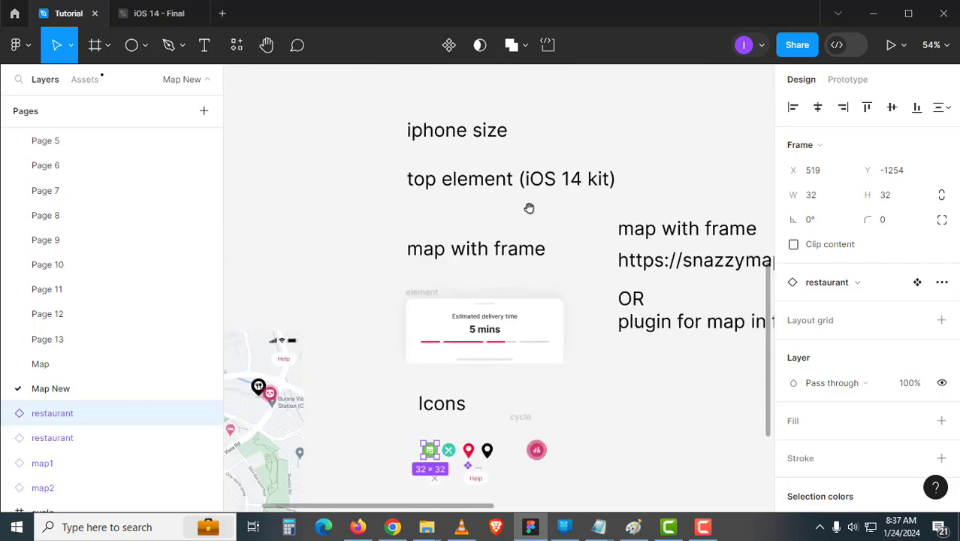
pyautogui.moveTo(546, 359); pyautogui.dragTo(546, 386)
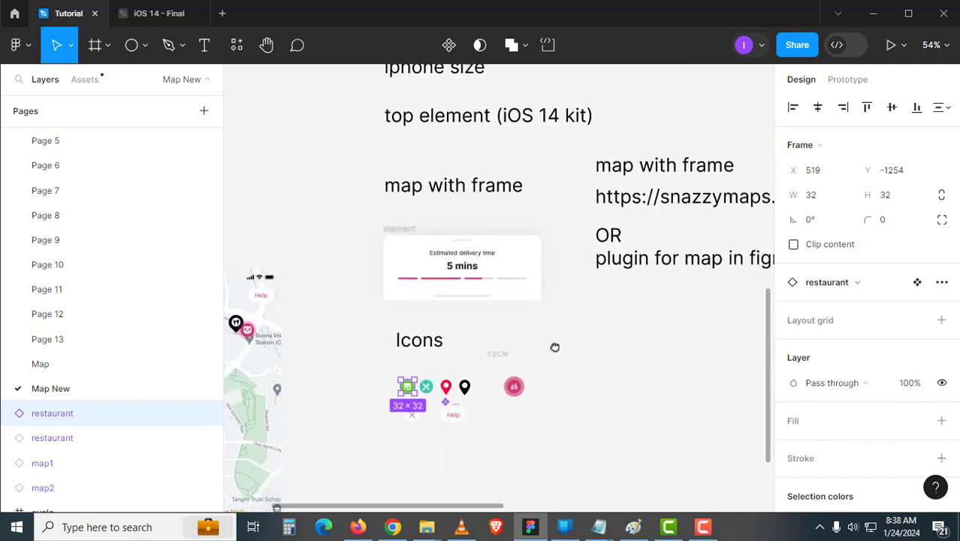
pyautogui.moveTo(554, 347); pyautogui.dragTo(552, 354)
pyautogui.moveTo(563, 314); pyautogui.dragTo(547, 344)
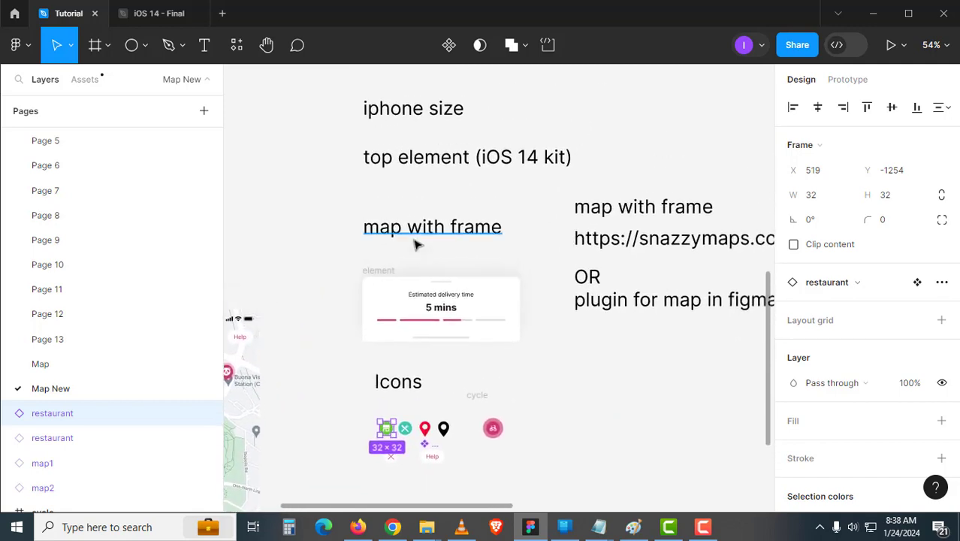
pyautogui.scroll(-5, 561, 285)
pyautogui.moveTo(618, 302); pyautogui.dragTo(426, 301)
pyautogui.moveTo(437, 226); pyautogui.dragTo(506, 350)
pyautogui.moveTo(483, 170); pyautogui.dragTo(481, 244)
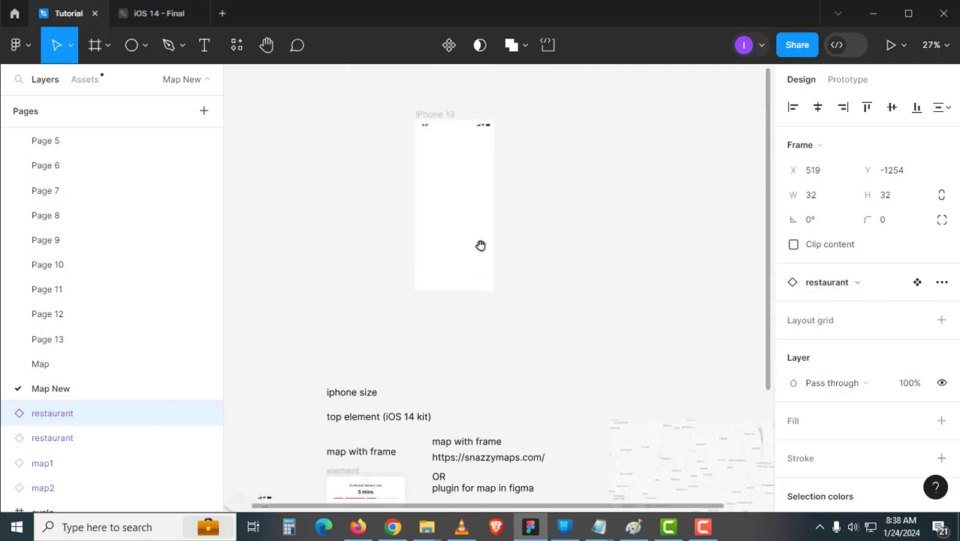
pyautogui.moveTo(624, 375); pyautogui.dragTo(505, 280)
pyautogui.scroll(5, 505, 280)
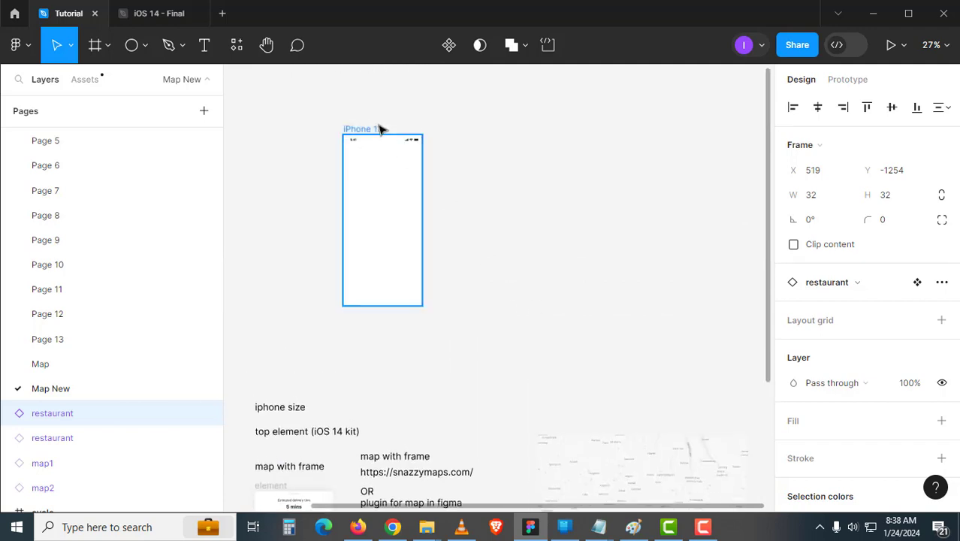
# Duplicate the iPhone 13 frame to the lower right of the original and delete the status bar from the copy.
pyautogui.click(381, 129)
pyautogui.moveTo(381, 129); pyautogui.dragTo(594, 234)
pyautogui.click(617, 242)
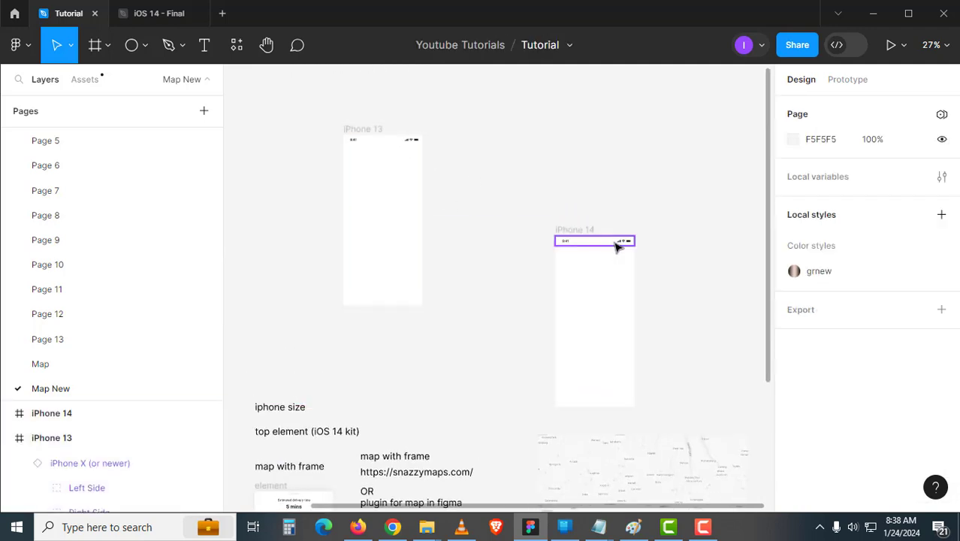
pyautogui.press('Escape')
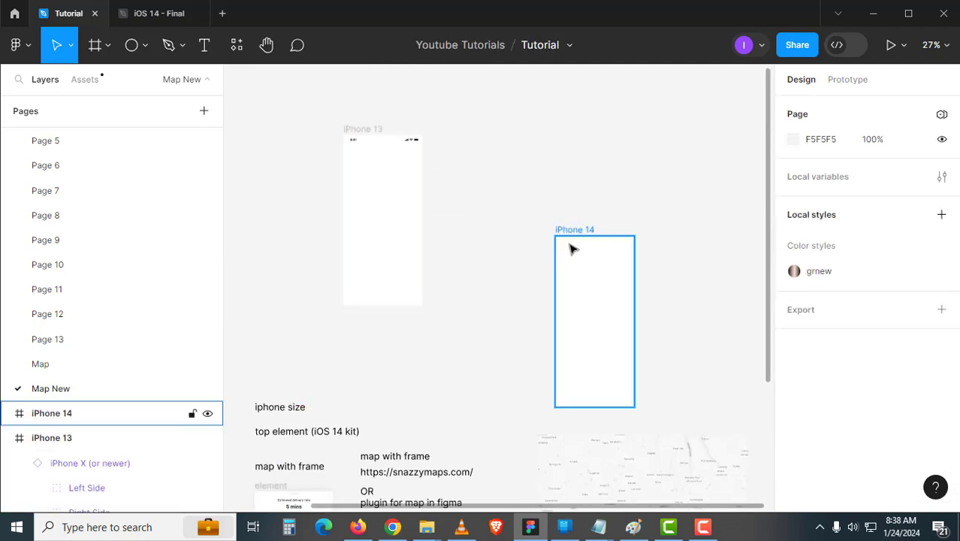
# Rename the duplicated phone frame as map.
pyautogui.doubleClick(583, 231)
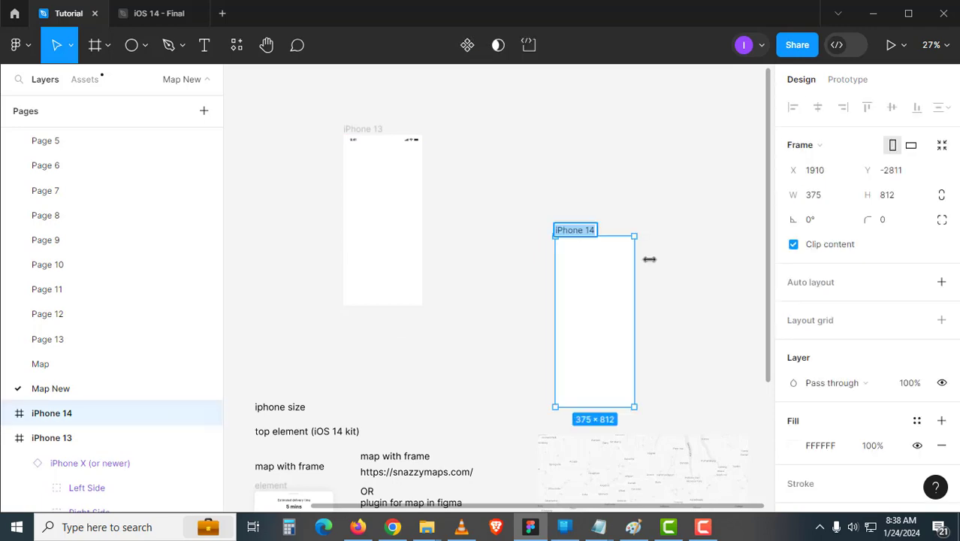
pyautogui.write('map')
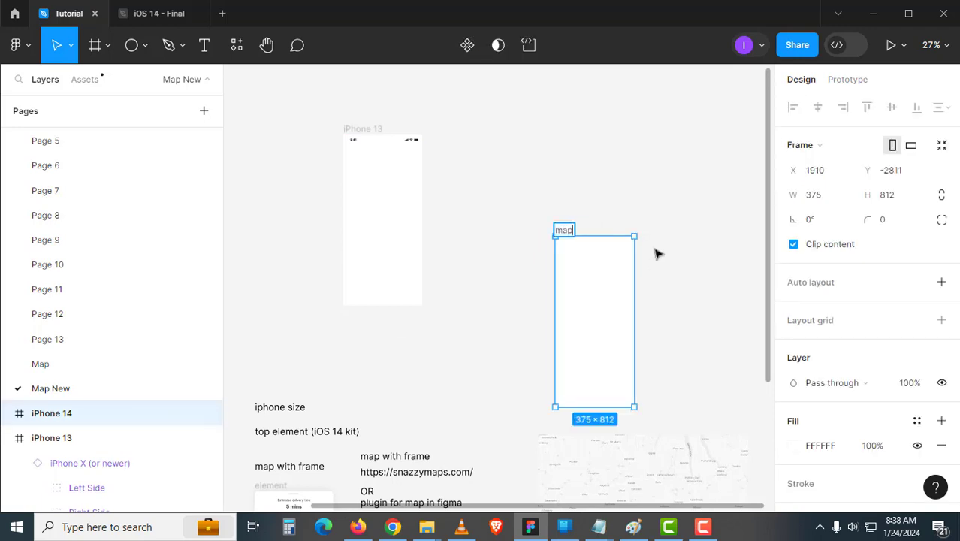
pyautogui.click(653, 253)
# Move the 1000 × 1000 Snazzy Maps image into the map frame and center it there horizontally and vertically.
pyautogui.scroll(-3, 635, 159)
pyautogui.click(621, 370)
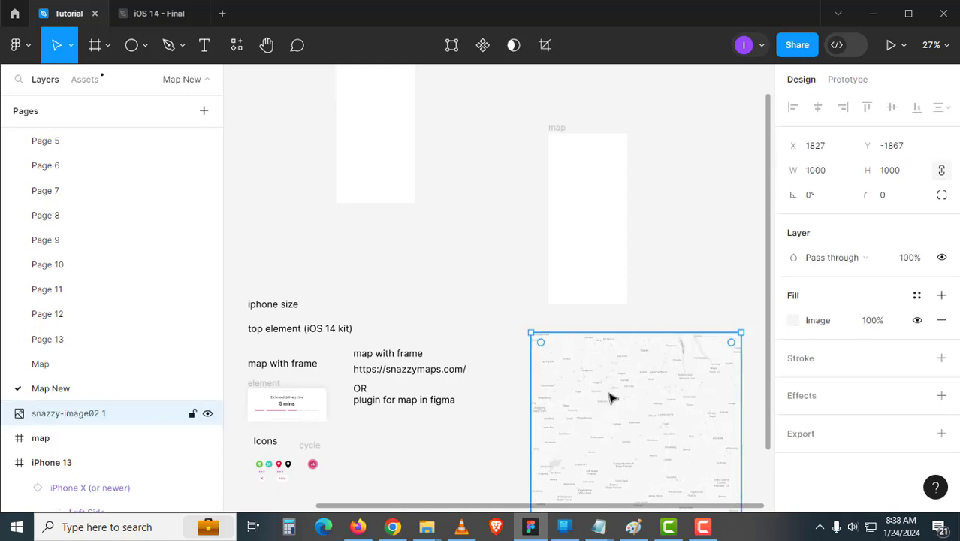
pyautogui.moveTo(610, 396); pyautogui.dragTo(590, 198)
pyautogui.keyDown('ctrl'); pyautogui.scroll(1, 590, 214); pyautogui.keyUp('ctrl')
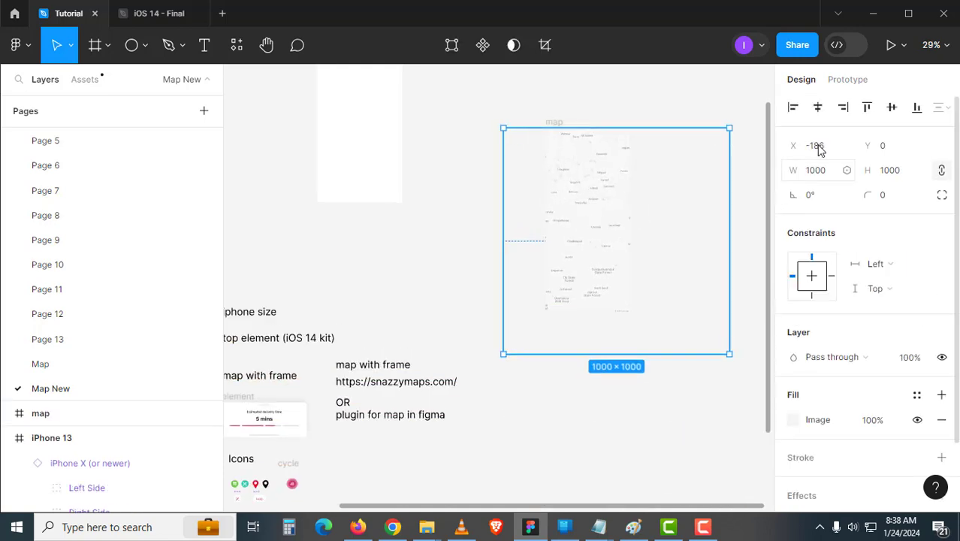
pyautogui.click(819, 107)
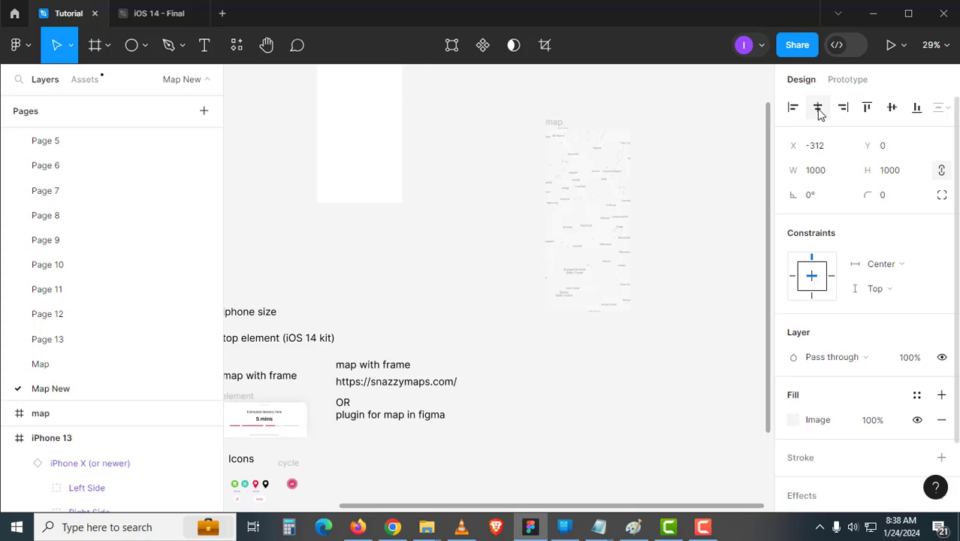
pyautogui.click(892, 107)
pyautogui.click(647, 388)
# Bring the cycle icon and copies of the store, restaurant, red pin and black pin icons into the map frame, placing the icon row near its lower edge.
pyautogui.moveTo(529, 360); pyautogui.dragTo(620, 319)
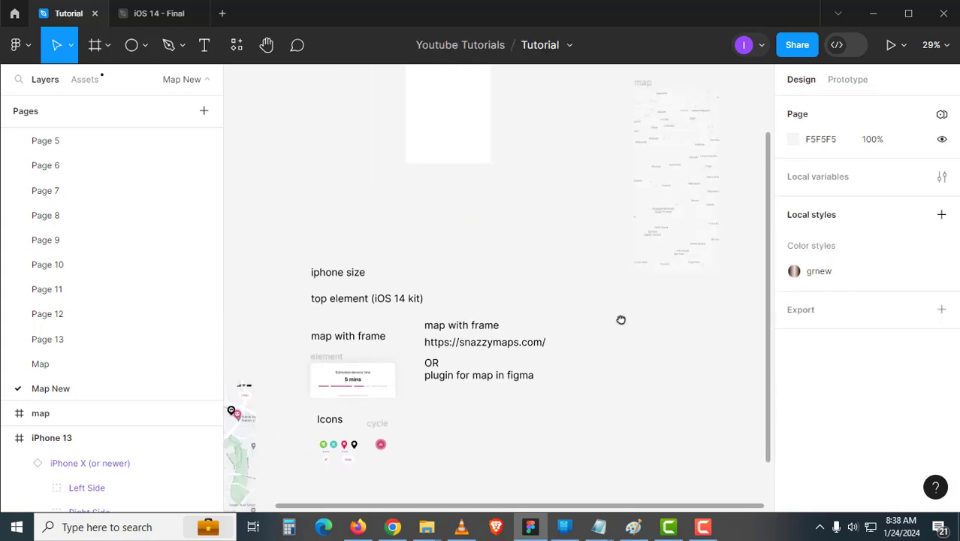
pyautogui.moveTo(690, 210); pyautogui.dragTo(683, 279)
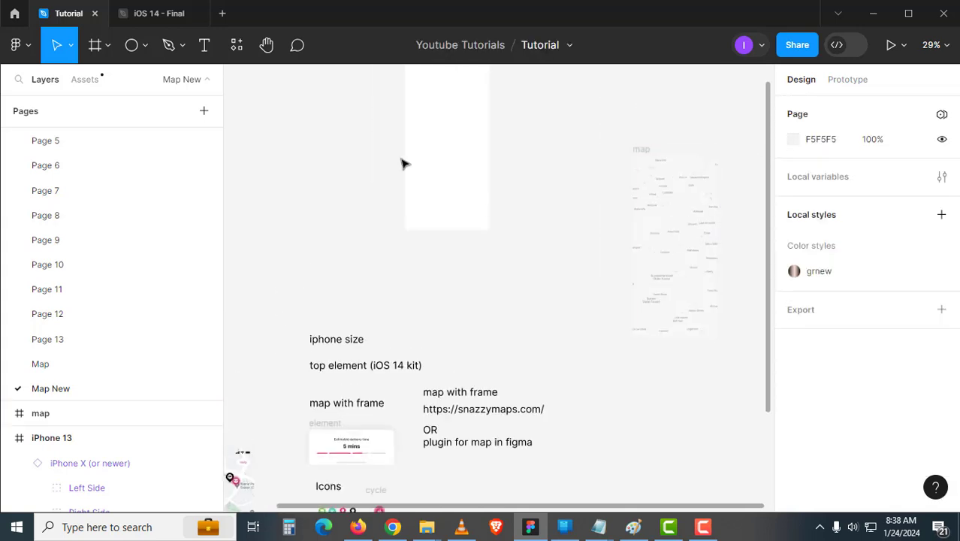
pyautogui.moveTo(534, 305); pyautogui.dragTo(573, 222)
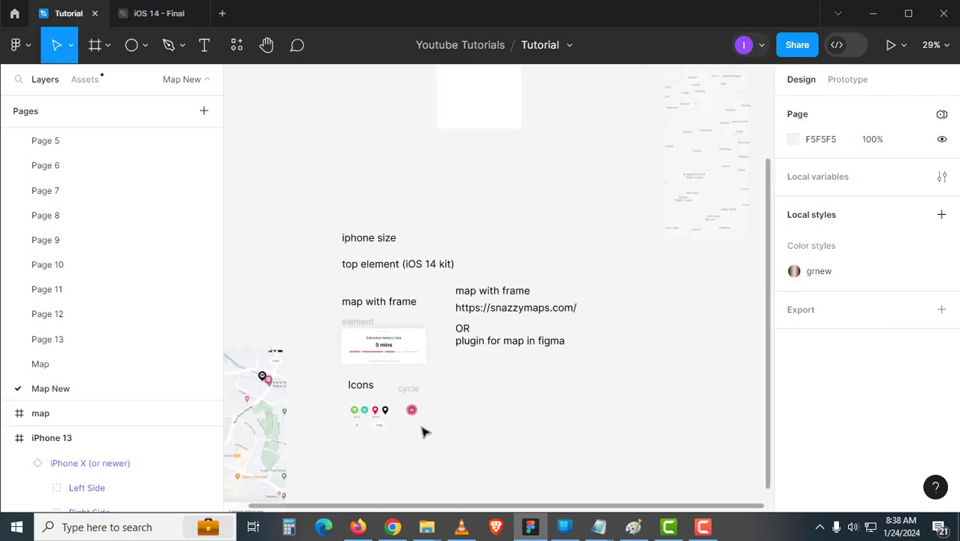
pyautogui.scroll(3, 423, 432)
pyautogui.moveTo(400, 366); pyautogui.dragTo(625, 234)
pyautogui.scroll(-3, 516, 316)
pyautogui.moveTo(468, 384); pyautogui.dragTo(629, 230)
pyautogui.scroll(3, 399, 384)
pyautogui.moveTo(399, 384); pyautogui.dragTo(611, 253)
pyautogui.scroll(2, 455, 354)
pyautogui.click(526, 281)
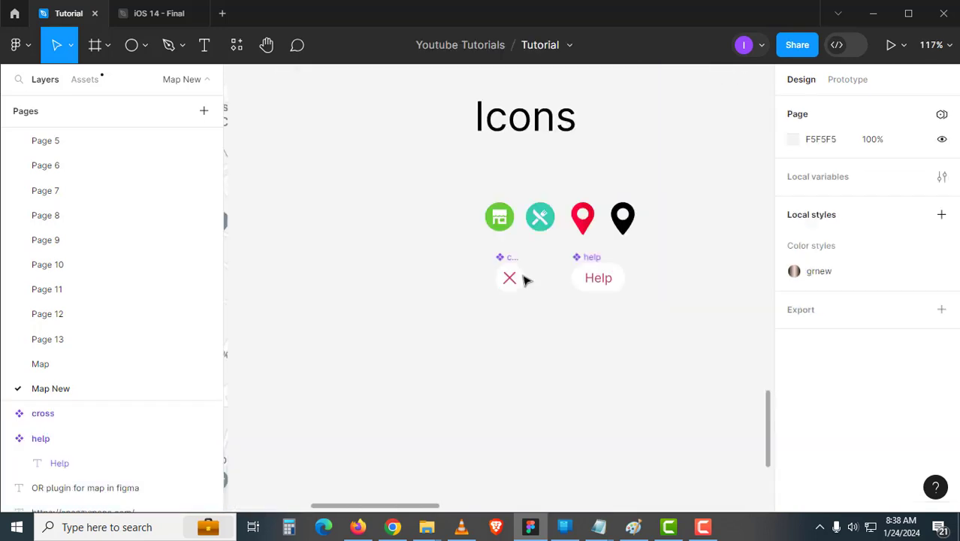
pyautogui.hotkey('ctrl', 'c')
pyautogui.moveTo(469, 185); pyautogui.dragTo(396, 275)
pyautogui.scroll(-2, 396, 275)
pyautogui.hotkey('ctrl', 'v')
pyautogui.scroll(3, 498, 286)
pyautogui.moveTo(517, 295); pyautogui.dragTo(578, 345)
pyautogui.moveTo(601, 425); pyautogui.dragTo(538, 452)
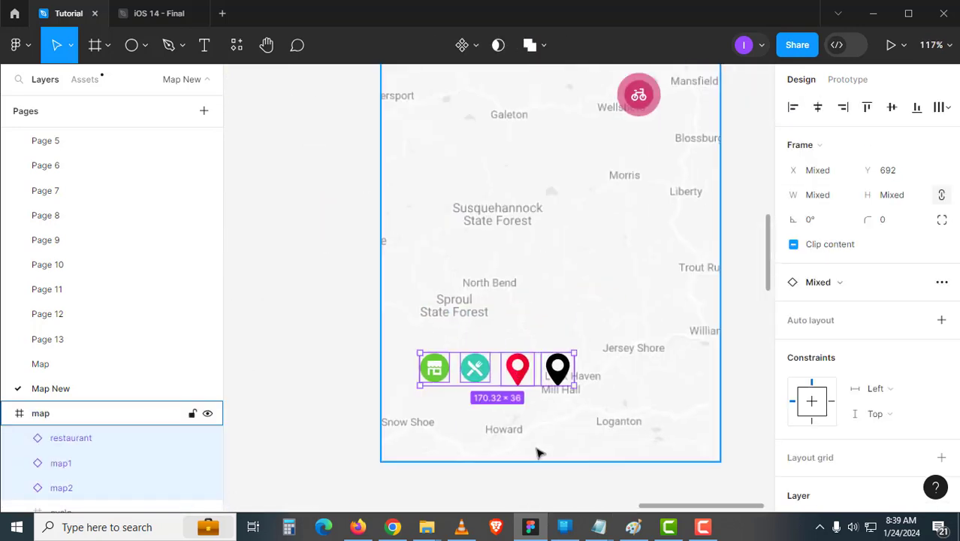
# Spread the pasted store, restaurant and pin icons over different places inside the map frame.
pyautogui.moveTo(517, 371); pyautogui.dragTo(665, 204)
pyautogui.moveTo(599, 416); pyautogui.dragTo(525, 220)
pyautogui.moveTo(674, 176); pyautogui.dragTo(555, 349)
pyautogui.moveTo(478, 465); pyautogui.dragTo(707, 170)
# Select the store, restaurant, pin and cycle icons together and move them higher on the map.
pyautogui.scroll(-3, 596, 326)
pyautogui.keyDown('shift'); pyautogui.click(558, 293); pyautogui.keyUp('shift')
pyautogui.keyDown('shift'); pyautogui.click(650, 316); pyautogui.keyUp('shift')
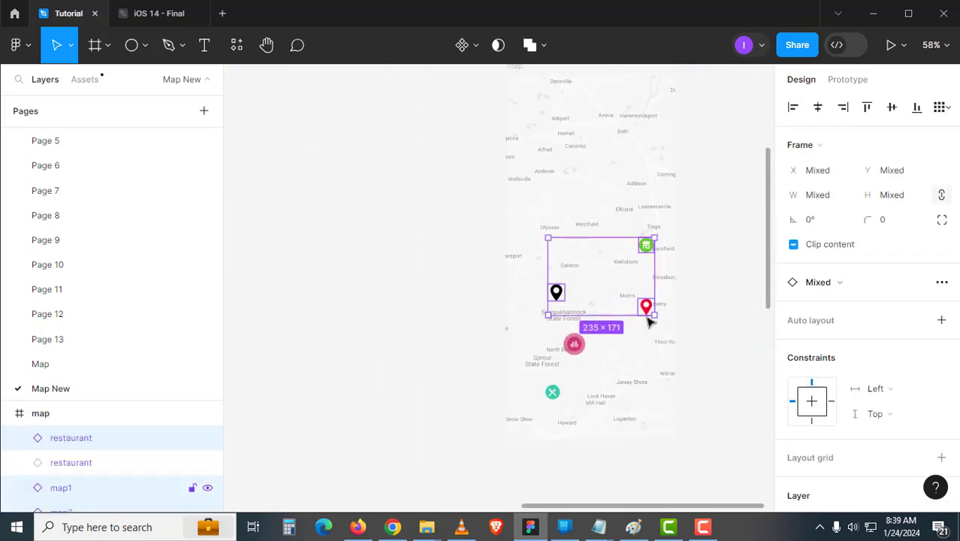
pyautogui.keyDown('shift'); pyautogui.click(576, 346); pyautogui.keyUp('shift')
pyautogui.moveTo(557, 394); pyautogui.dragTo(553, 345)
# Reposition the restaurant icon, the cycle icon and the red pin individually, each a little lower on the map.
pyautogui.scroll(-2, 601, 323)
pyautogui.click(696, 299)
pyautogui.moveTo(524, 287); pyautogui.dragTo(520, 335)
pyautogui.moveTo(545, 240); pyautogui.dragTo(541, 262)
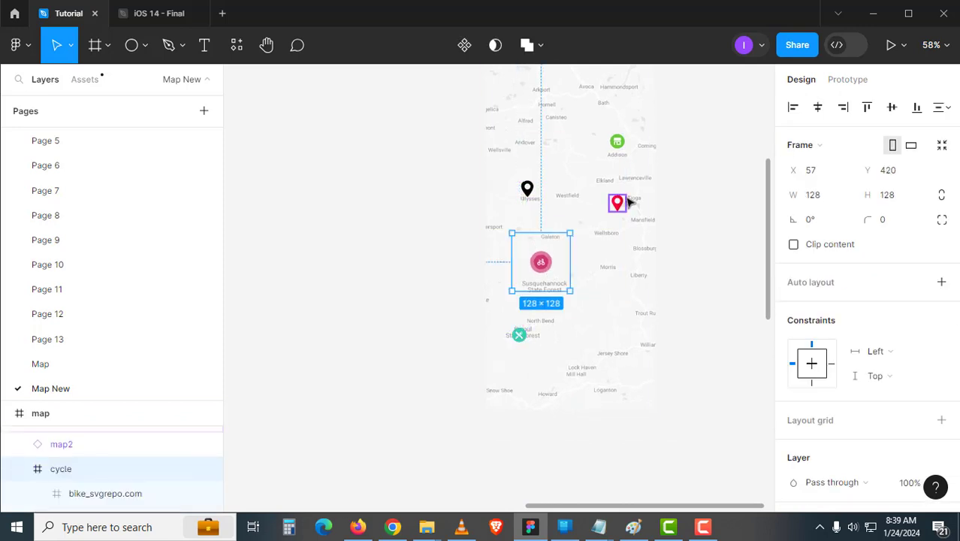
pyautogui.moveTo(620, 201); pyautogui.dragTo(621, 240)
pyautogui.moveTo(637, 218); pyautogui.dragTo(641, 207)
# Turn off Clip content for the map frame so the full map image extends beyond its edges.
pyautogui.scroll(-3, 653, 217)
pyautogui.click(585, 161)
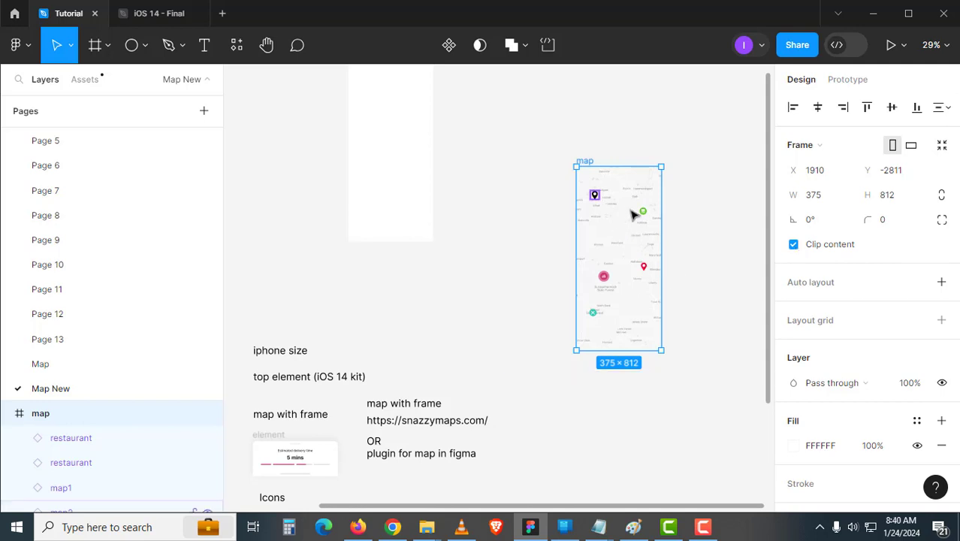
pyautogui.click(795, 244)
pyautogui.moveTo(565, 312); pyautogui.dragTo(697, 351)
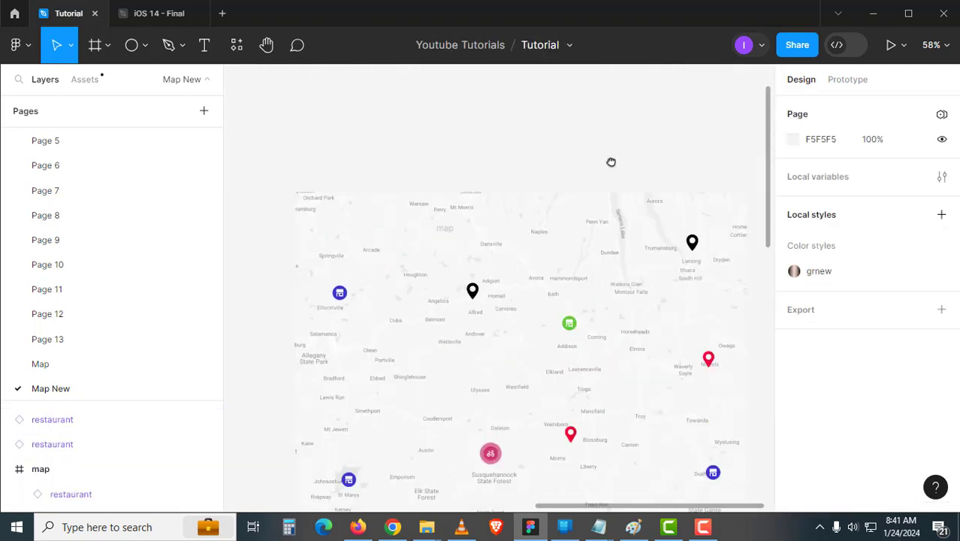
# Group all the pin and store icons lying outside the map frame's edges and cut the group.
pyautogui.scroll(-1, 611, 158)
pyautogui.click(692, 209)
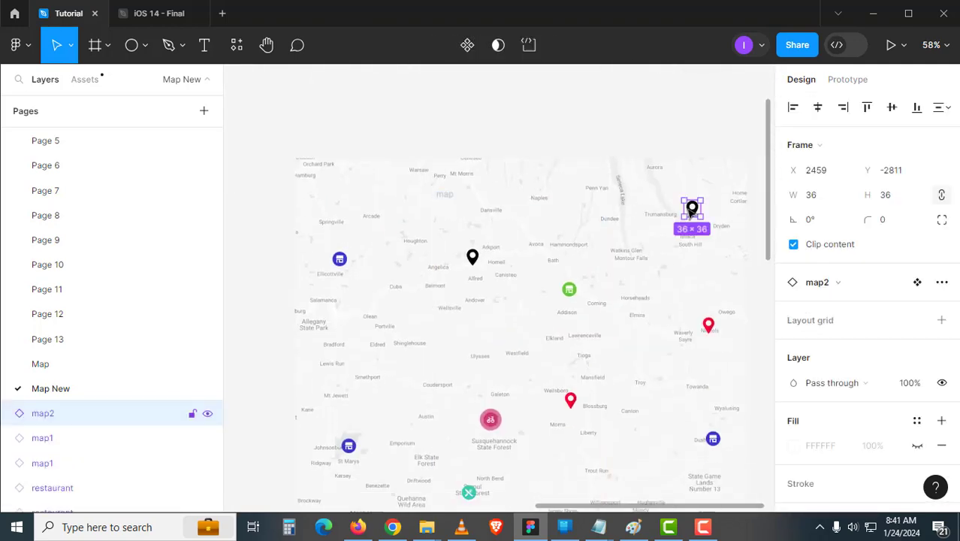
pyautogui.scroll(-2, 690, 239)
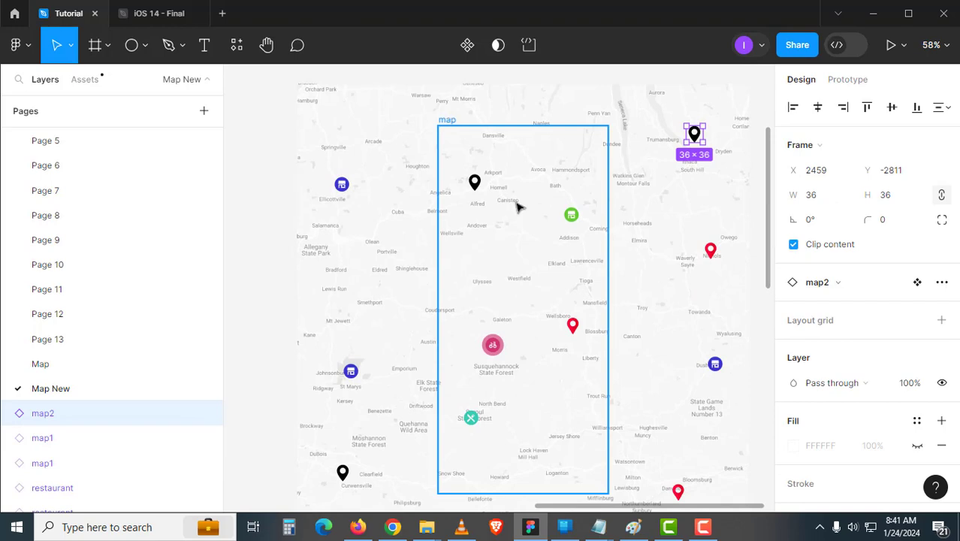
pyautogui.keyDown('shift'); pyautogui.click(711, 251); pyautogui.keyUp('shift')
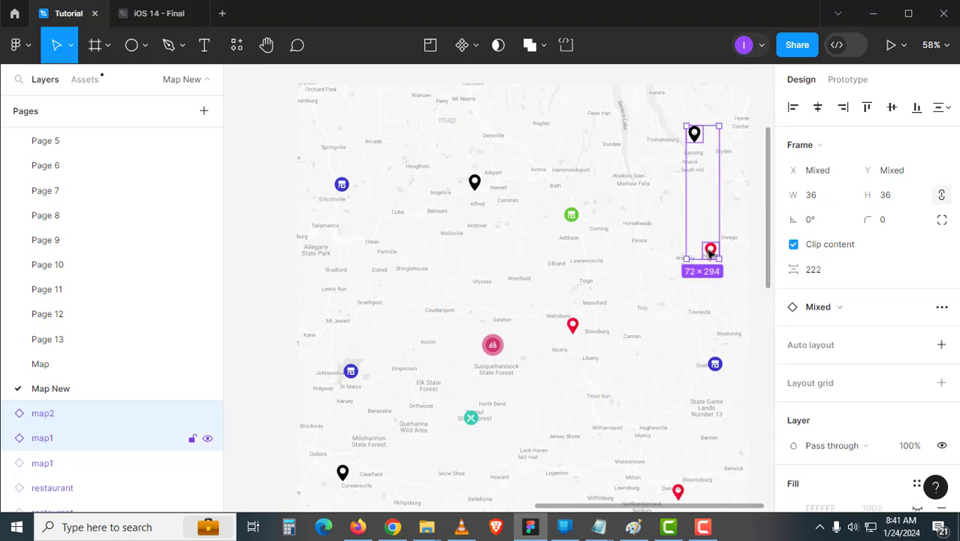
pyautogui.keyDown('shift'); pyautogui.click(714, 363); pyautogui.keyUp('shift')
pyautogui.scroll(-2, 671, 379)
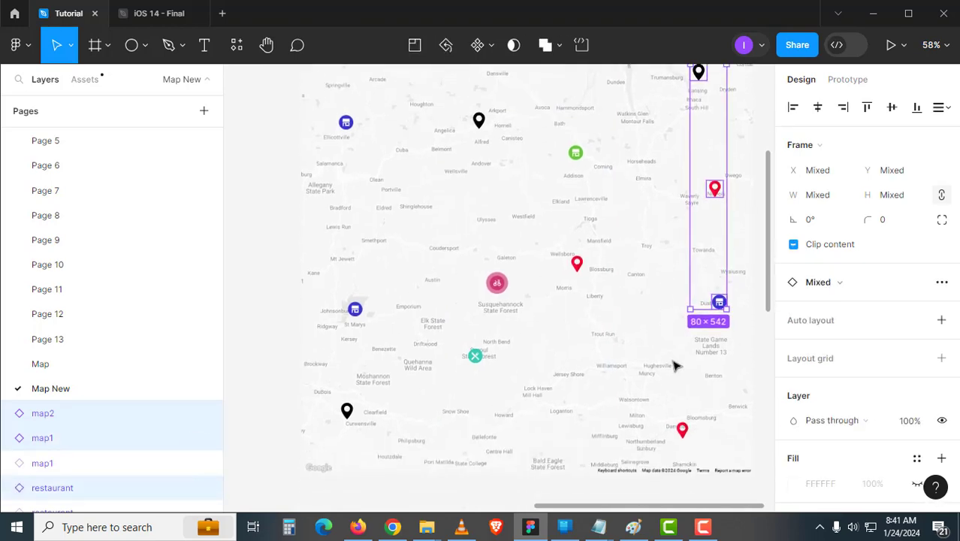
pyautogui.keyDown('shift'); pyautogui.click(684, 428); pyautogui.keyUp('shift')
pyautogui.keyDown('shift'); pyautogui.click(348, 124); pyautogui.keyUp('shift')
pyautogui.scroll(2, 364, 156)
pyautogui.hotkey('ctrl', 'g')
pyautogui.hotkey('ctrl', 'x')
# Paste the grouped outer icons into the map frame and ungroup them there.
pyautogui.click(476, 108)
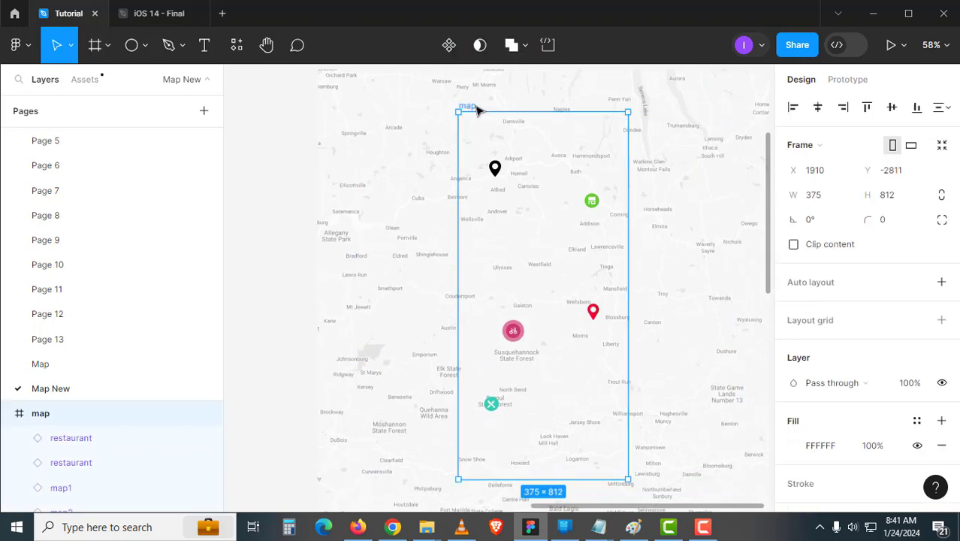
pyautogui.hotkey('ctrl', 'v')
pyautogui.rightClick(366, 176)
pyautogui.click(364, 291)
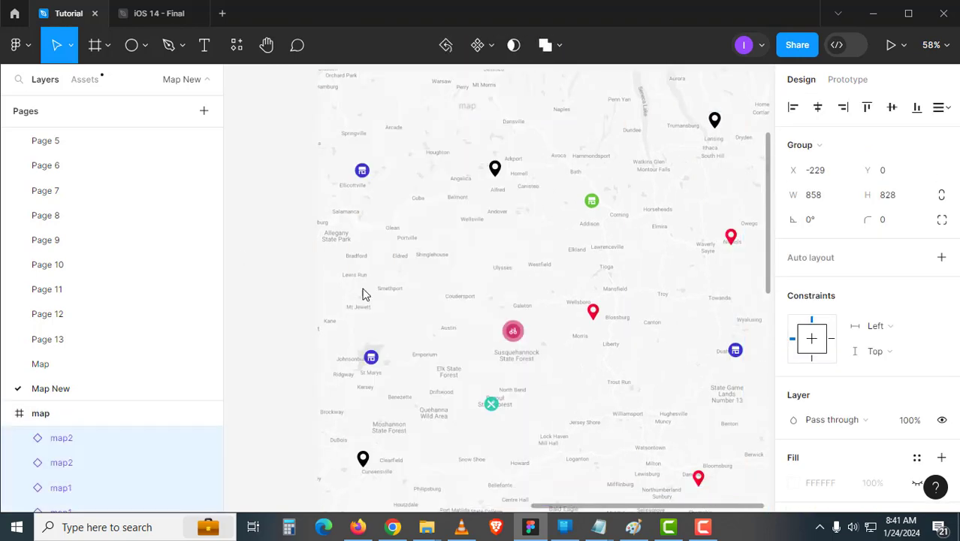
pyautogui.click(382, 272)
# Move the map frame slightly up and to the left with its icons, and turn its Clip content option on.
pyautogui.scroll(1, 436, 208)
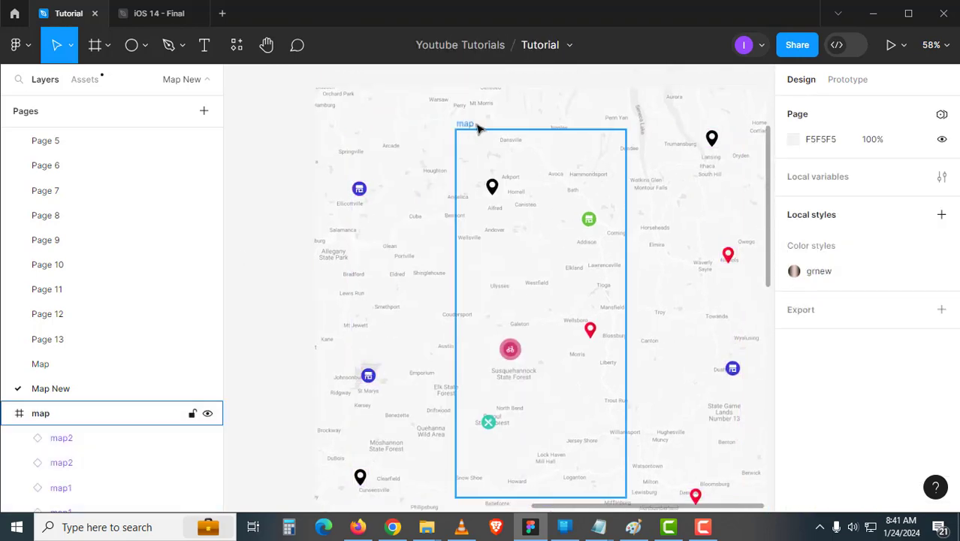
pyautogui.moveTo(478, 128); pyautogui.dragTo(445, 121)
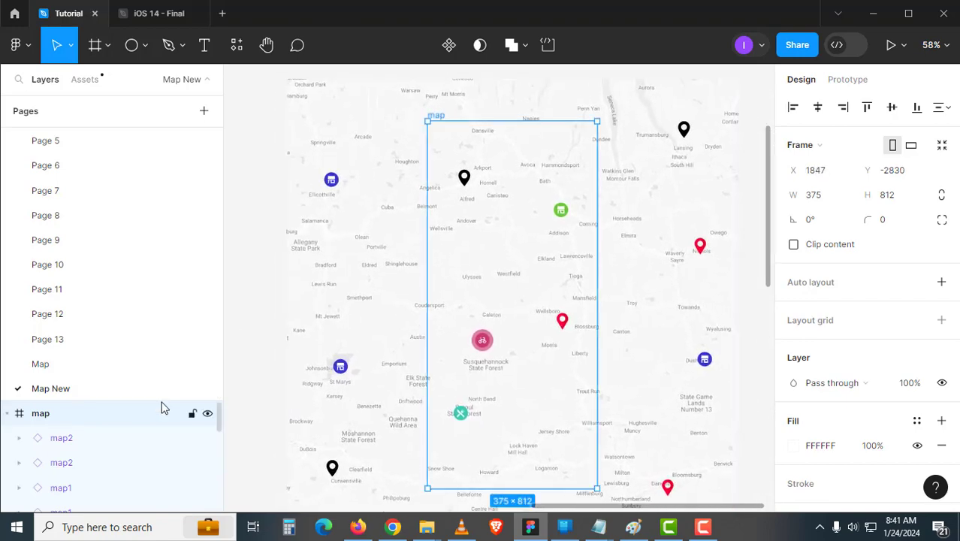
pyautogui.moveTo(160, 399); pyautogui.dragTo(135, 327)
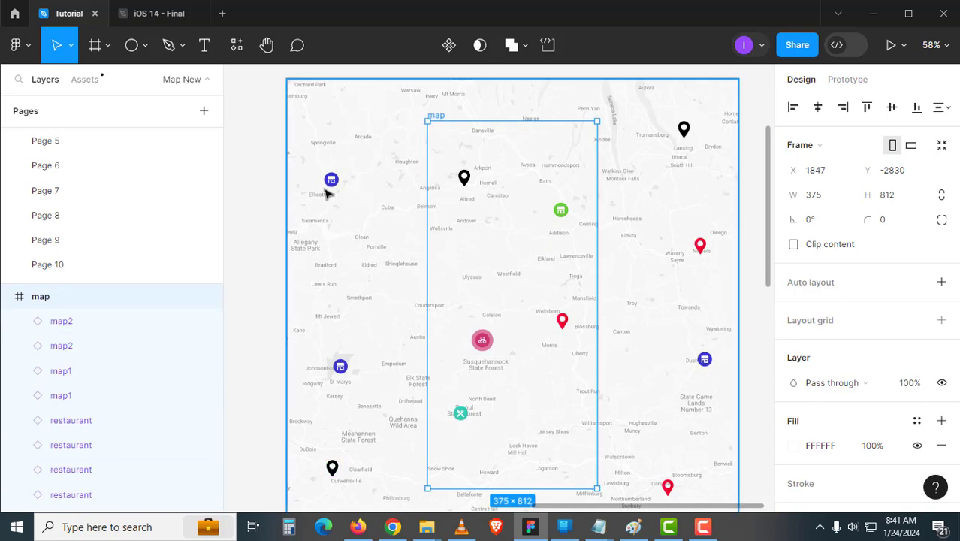
pyautogui.click(794, 245)
pyautogui.click(671, 242)
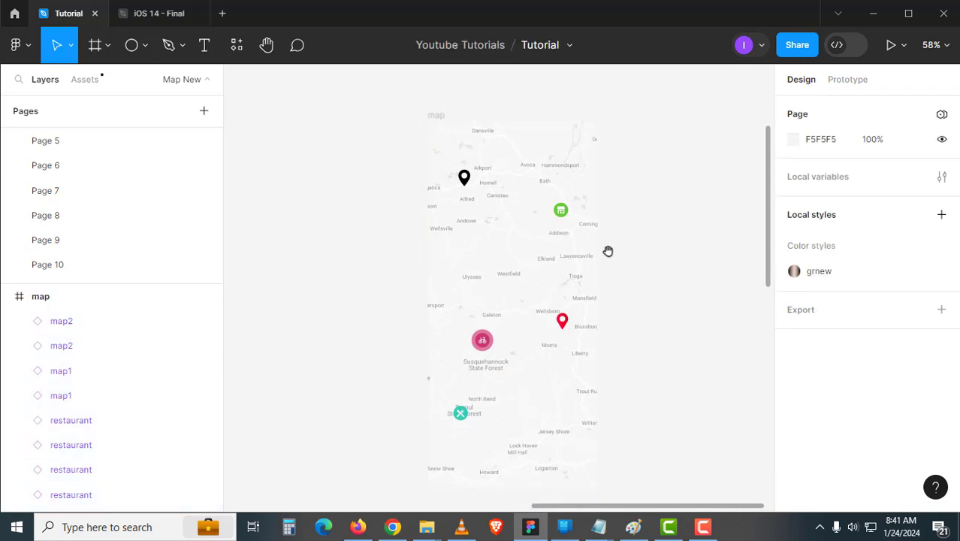
# Move the map frame into the iPhone 13 frame, centered horizontally and aligned to the top.
pyautogui.moveTo(608, 251); pyautogui.dragTo(637, 212)
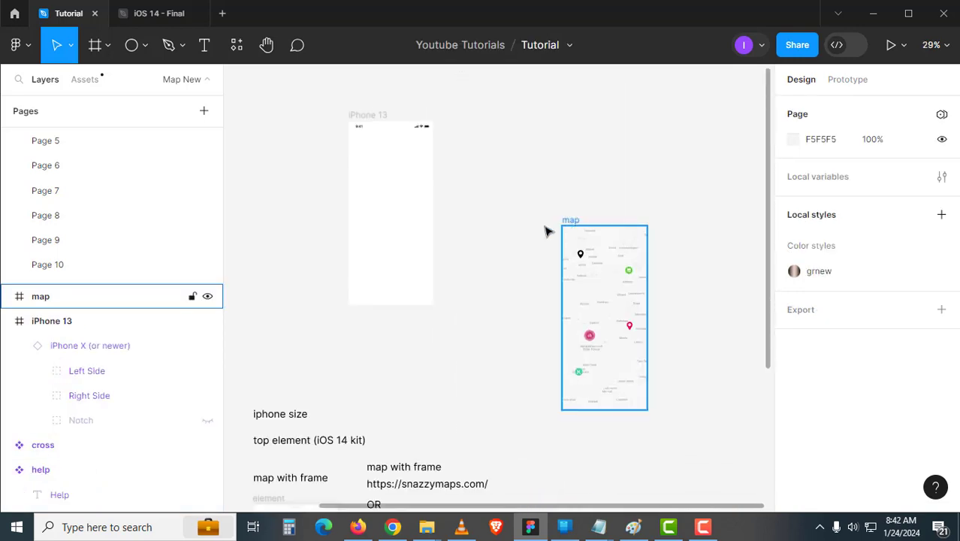
pyautogui.moveTo(568, 222); pyautogui.dragTo(386, 176)
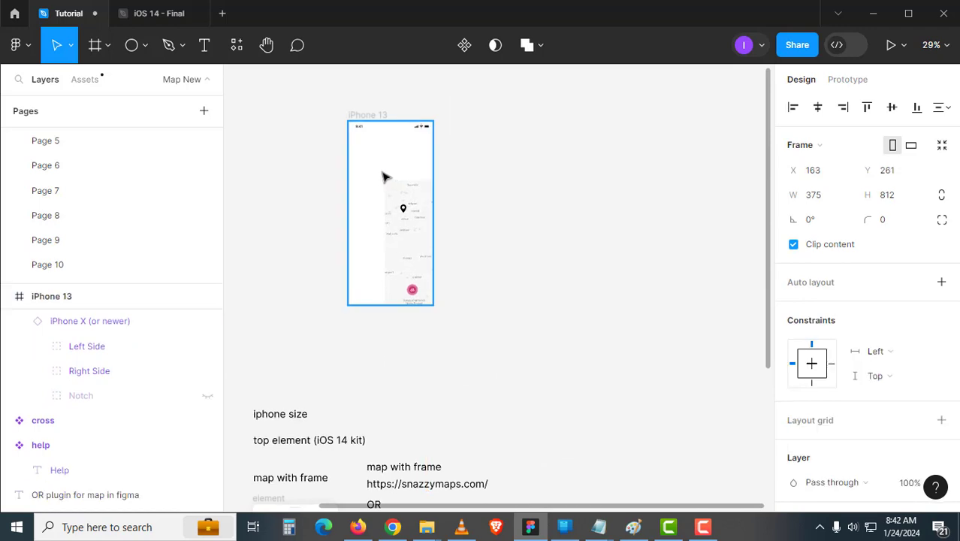
pyautogui.click(816, 110)
pyautogui.click(867, 109)
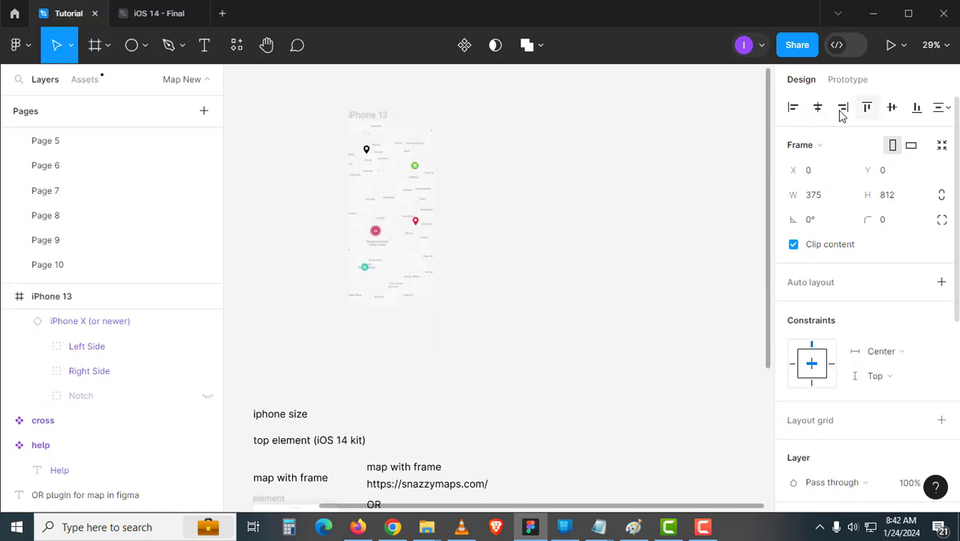
pyautogui.click(613, 189)
# Copy the estimated delivery time element from the notes and paste it into the iPhone 13 frame.
pyautogui.scroll(-5, 540, 360)
pyautogui.hscroll(-4, 541, 360)
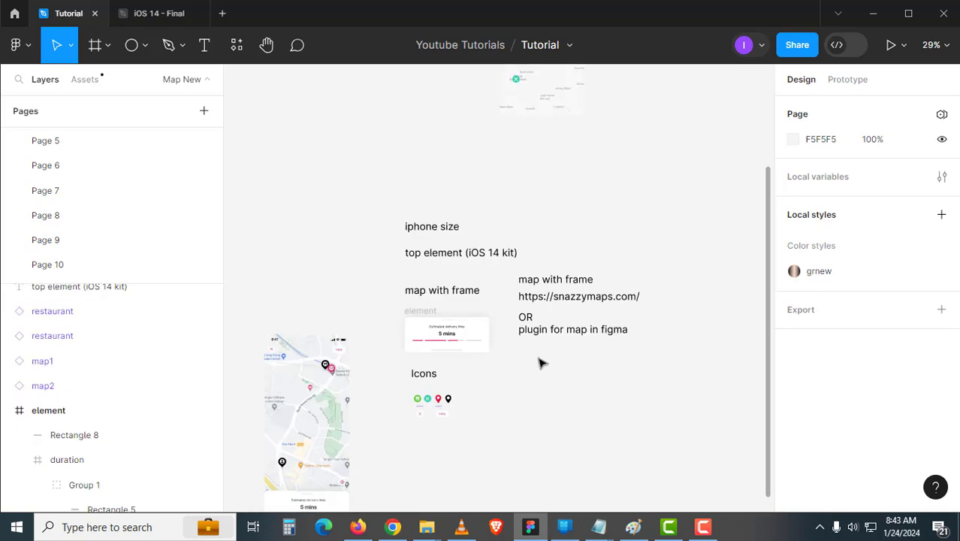
pyautogui.click(426, 319)
pyautogui.click(426, 318)
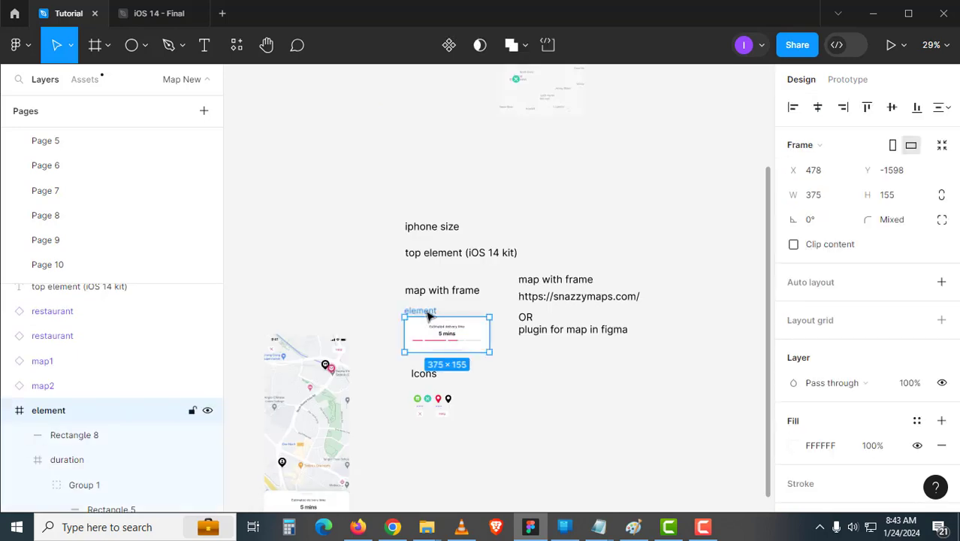
pyautogui.moveTo(428, 317); pyautogui.dragTo(551, 148)
pyautogui.moveTo(490, 191); pyautogui.dragTo(481, 435)
pyautogui.press('Delete')
pyautogui.click(523, 167)
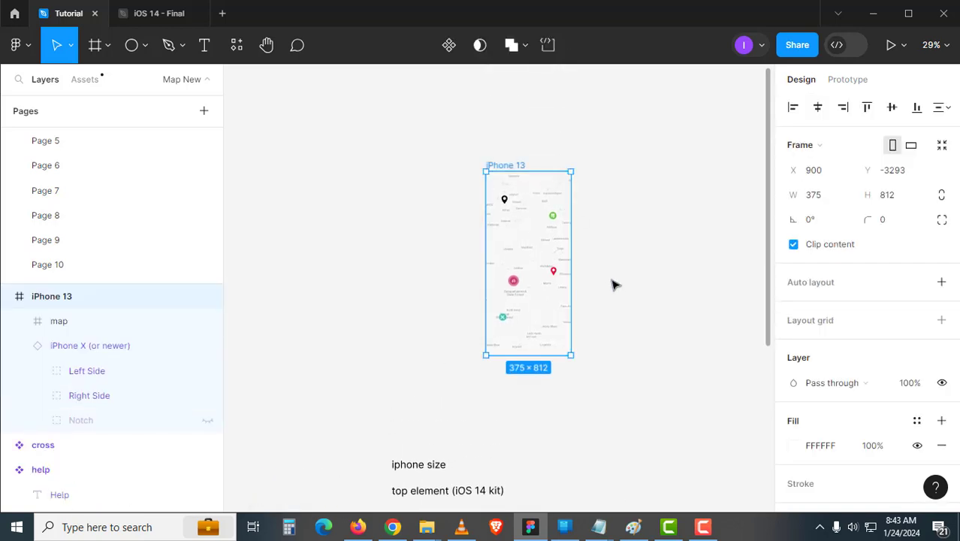
pyautogui.hotkey('ctrl', 'v')
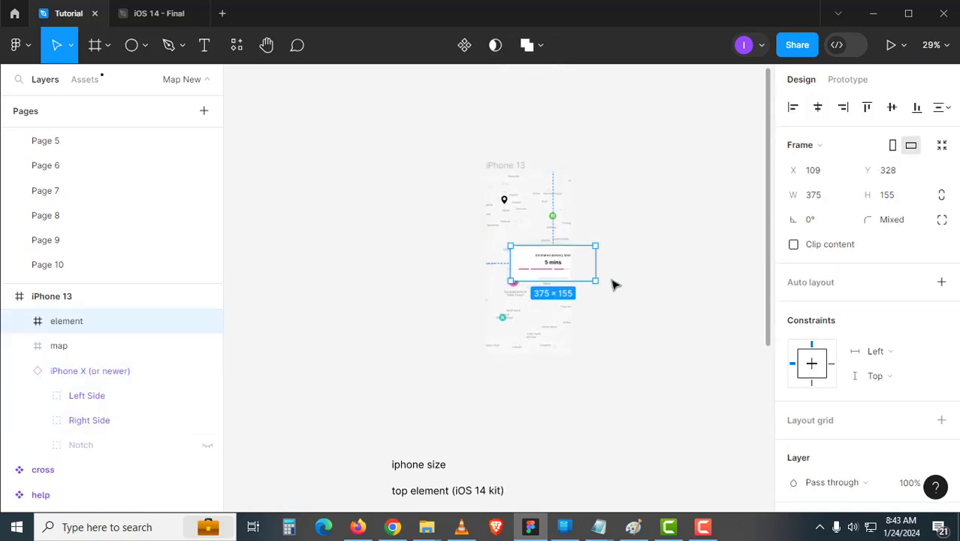
# Center the delivery time element horizontally and align it to the bottom of the iPhone 13 frame.
pyautogui.click(816, 110)
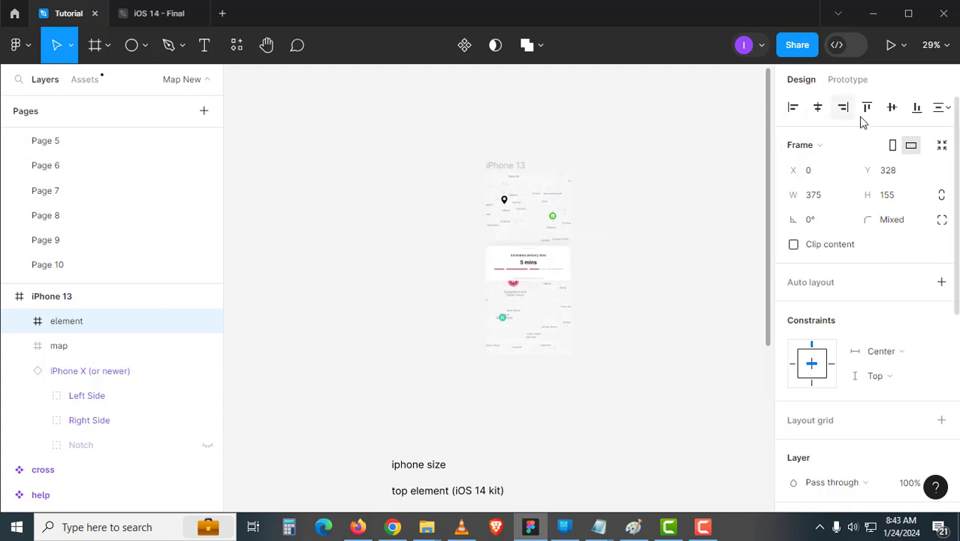
pyautogui.click(917, 108)
pyautogui.click(630, 331)
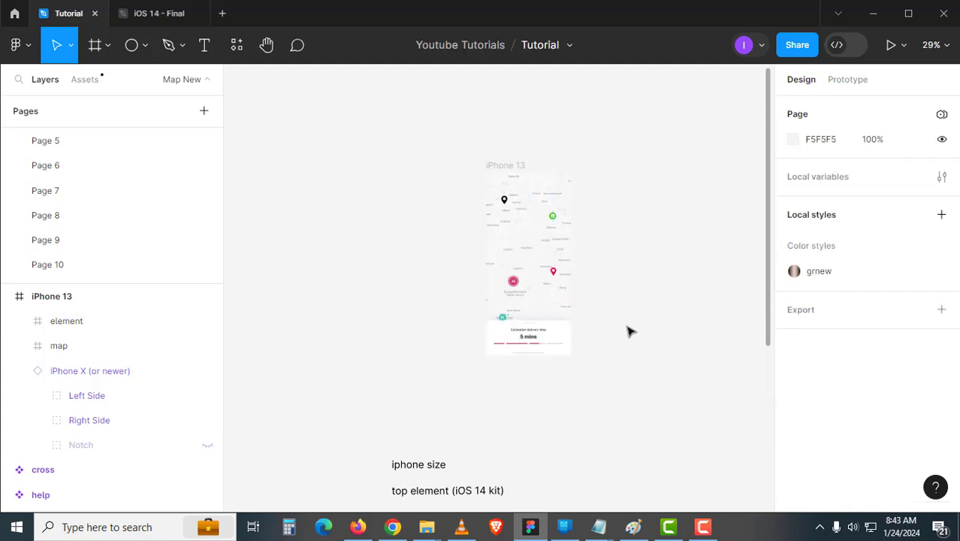
# Copy the cross and help components under the Icons heading and paste them into the iPhone 13 frame.
pyautogui.scroll(-5, 591, 378)
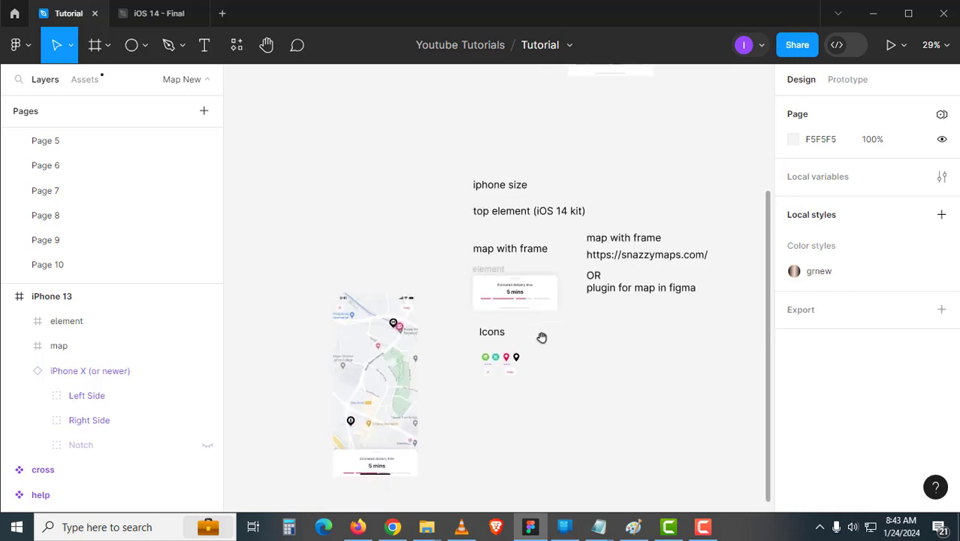
pyautogui.scroll(5, 497, 371)
pyautogui.click(470, 360)
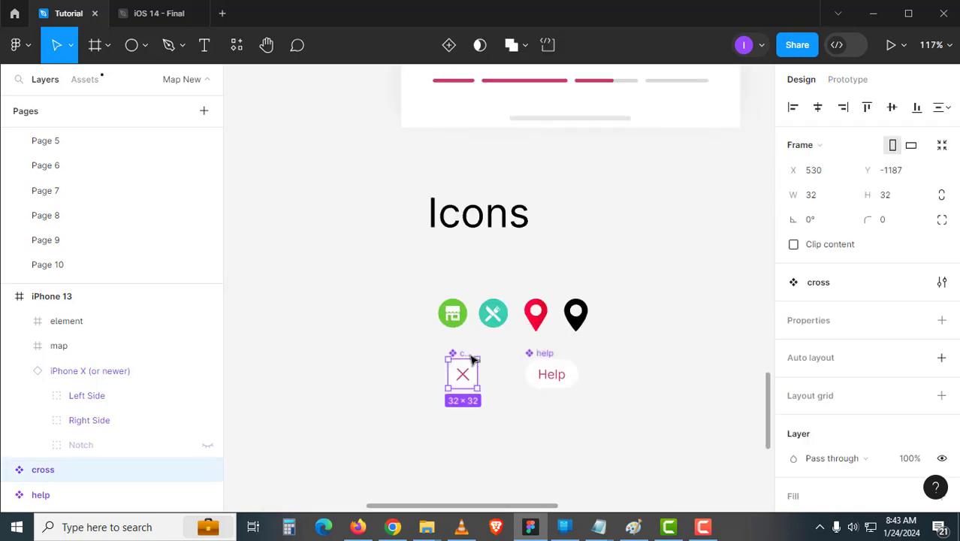
pyautogui.keyDown('shift'); pyautogui.click(575, 365); pyautogui.keyUp('shift')
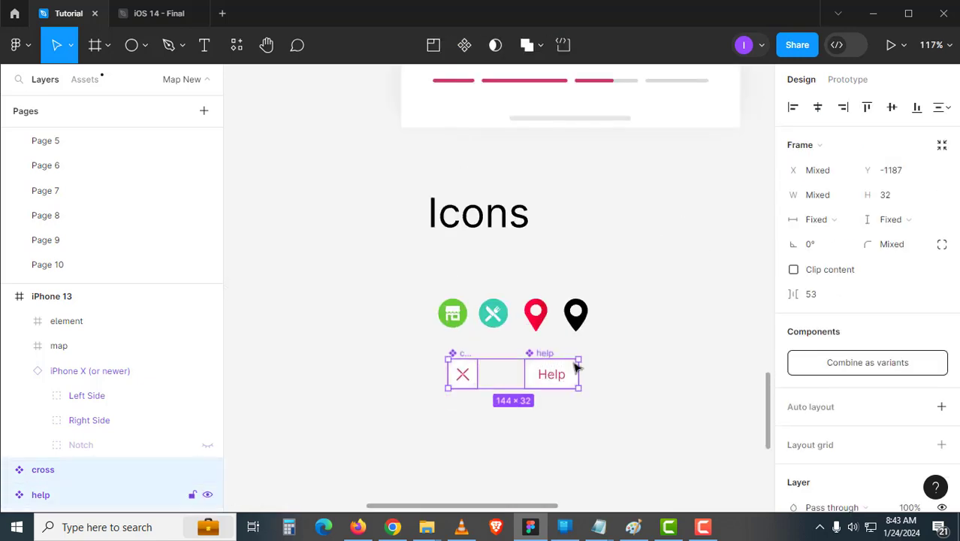
pyautogui.click(645, 351)
pyautogui.scroll(-5, 638, 268)
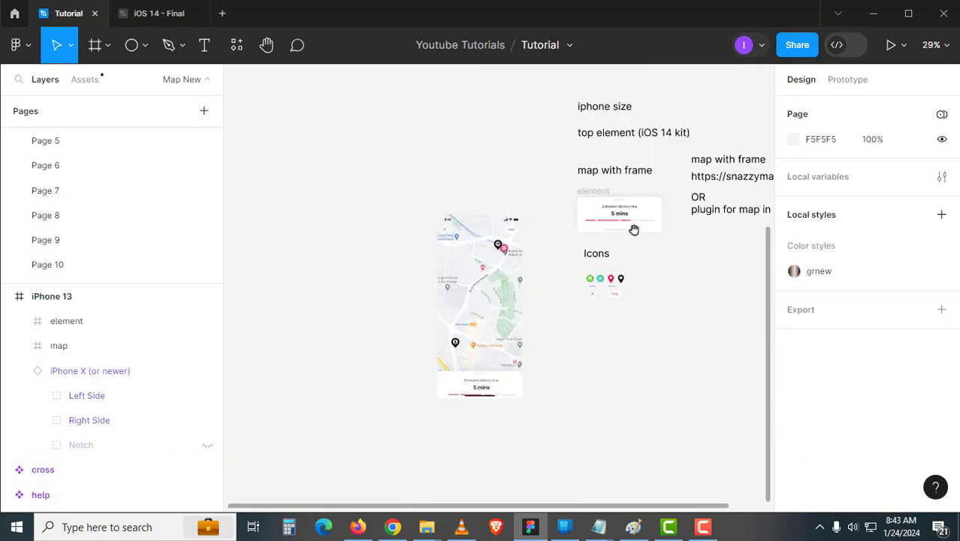
pyautogui.moveTo(634, 229); pyautogui.dragTo(574, 414)
pyautogui.moveTo(577, 236); pyautogui.dragTo(536, 337)
pyautogui.moveTo(608, 165); pyautogui.dragTo(566, 249)
pyautogui.scroll(3, 565, 249)
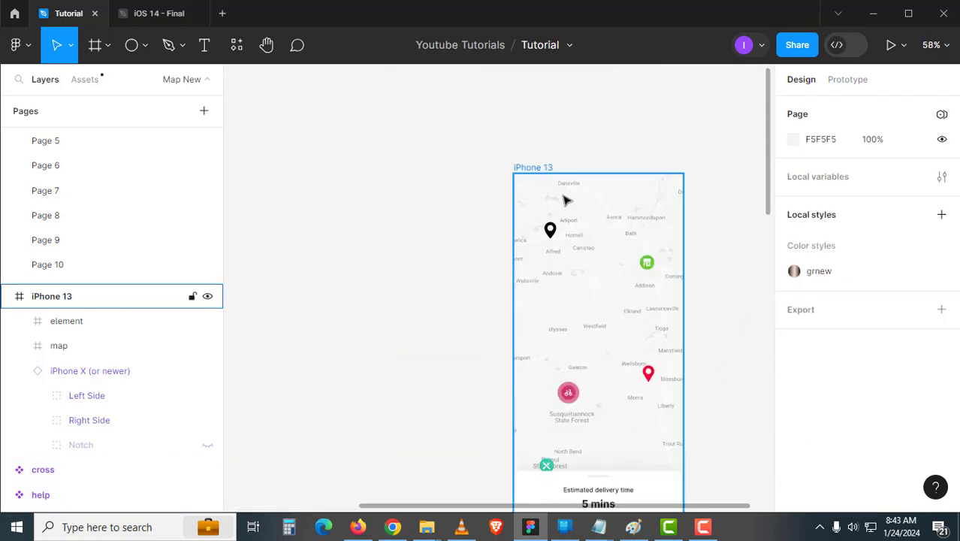
pyautogui.click(550, 169)
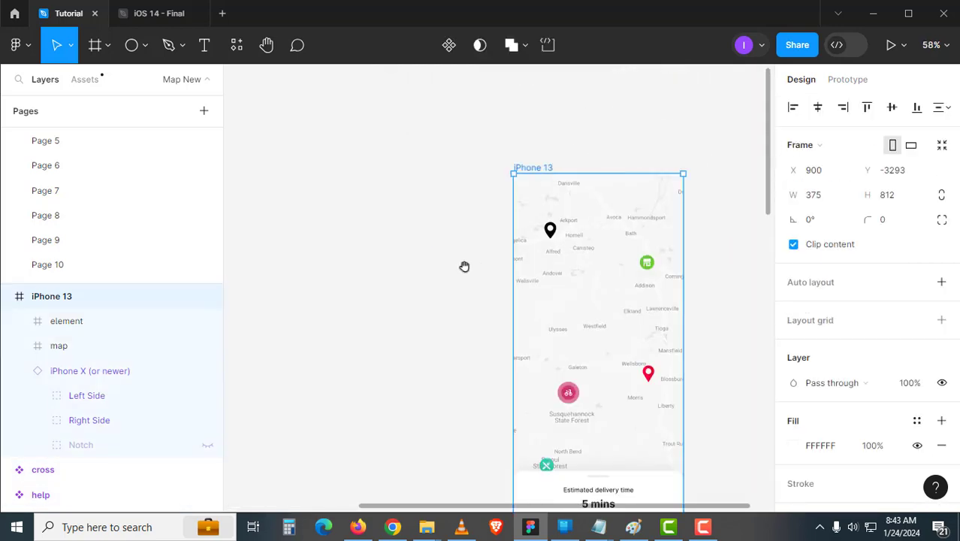
pyautogui.moveTo(465, 267); pyautogui.dragTo(408, 218)
pyautogui.hotkey('ctrl', 'v')
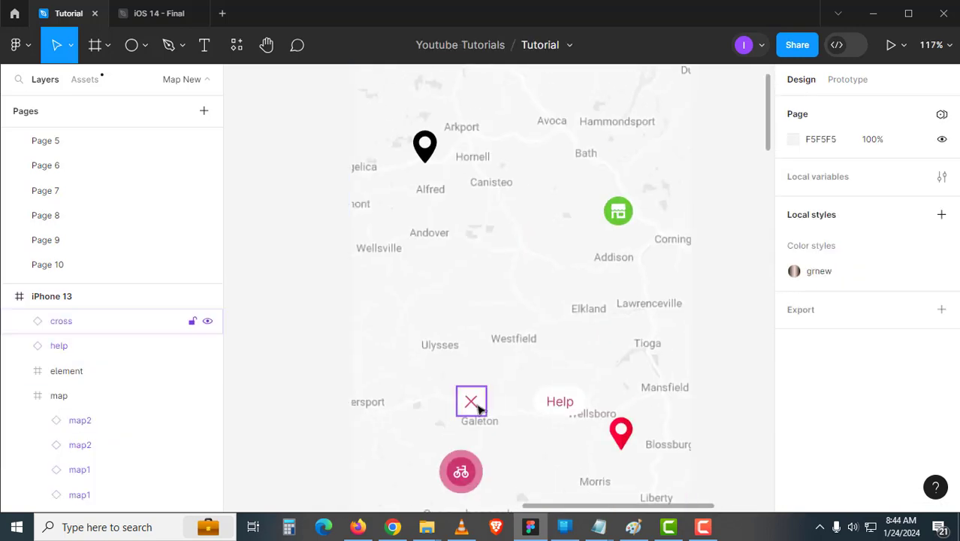
# Move the cross and help buttons together up to Y 49, near the top of the iPhone 13 frame.
pyautogui.click(480, 409)
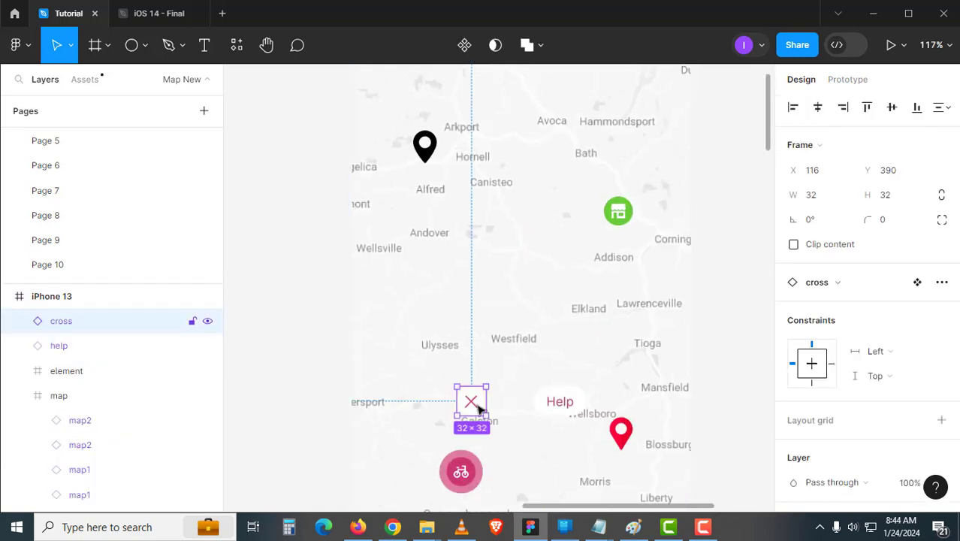
pyautogui.keyDown('shift'); pyautogui.click(582, 412); pyautogui.keyUp('shift')
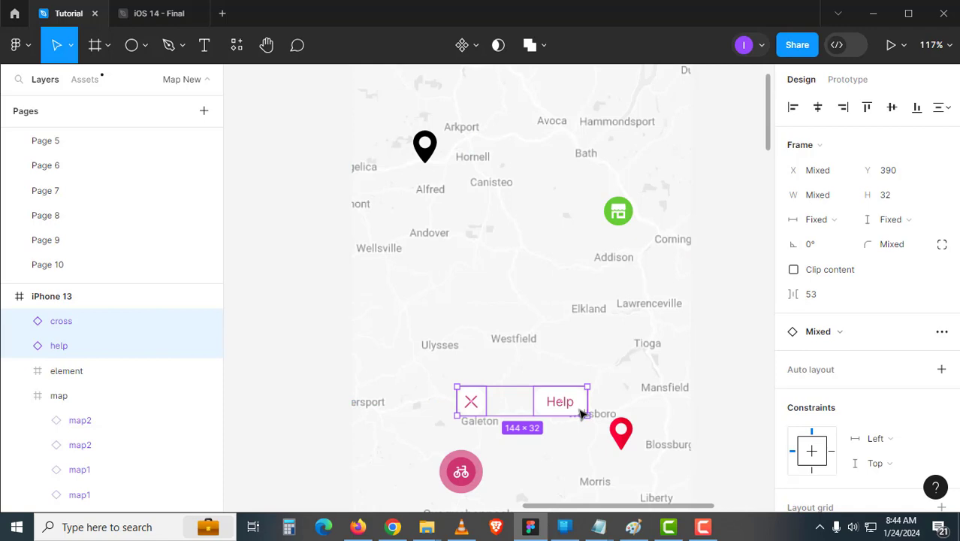
pyautogui.hotkey('shift', 'Up')
pyautogui.hotkey('shift', 'Up')
pyautogui.hotkey('shift', 'Up')
pyautogui.hotkey('shift', 'Up')
pyautogui.hotkey('shift', 'Up')
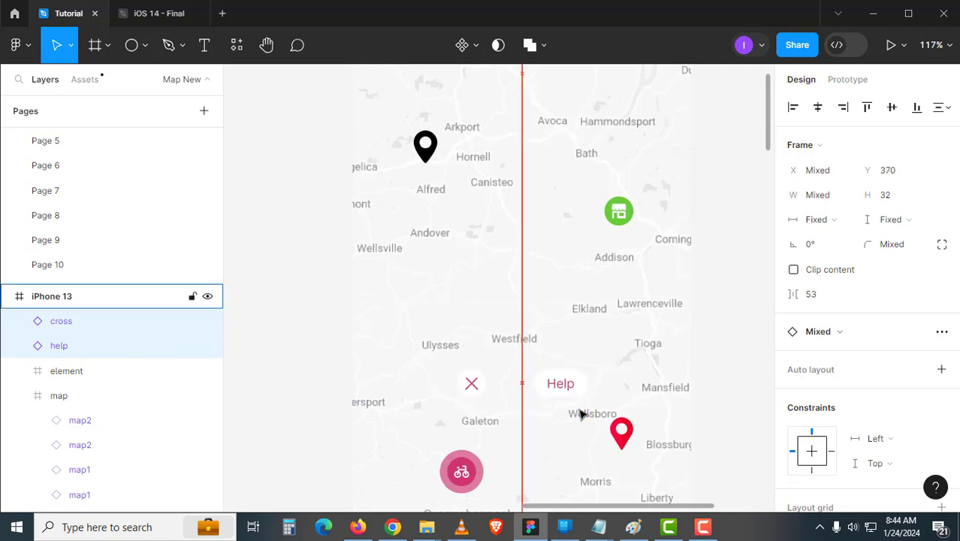
pyautogui.hotkey('shift', 'Up')
pyautogui.hotkey('shift', 'Up')
pyautogui.hotkey('shift', 'Up')
pyautogui.hotkey('shift', 'Up')
pyautogui.hotkey('shift', 'Up')
pyautogui.hotkey('shift', 'Up')
pyautogui.hotkey('shift', 'Up')
pyautogui.hotkey('shift', 'Up')
pyautogui.hotkey('shift', 'Up')
pyautogui.hotkey('shift', 'Up')
pyautogui.hotkey('shift', 'Up')
pyautogui.hotkey('shift', 'Up')
pyautogui.hotkey('shift', 'Up')
pyautogui.hotkey('shift', 'Up')
pyautogui.hotkey('shift', 'Up')
pyautogui.hotkey('shift', 'Up')
pyautogui.hotkey('shift', 'Up')
pyautogui.hotkey('shift', 'Up')
pyautogui.hotkey('shift', 'Up')
pyautogui.hotkey('shift', 'Up')
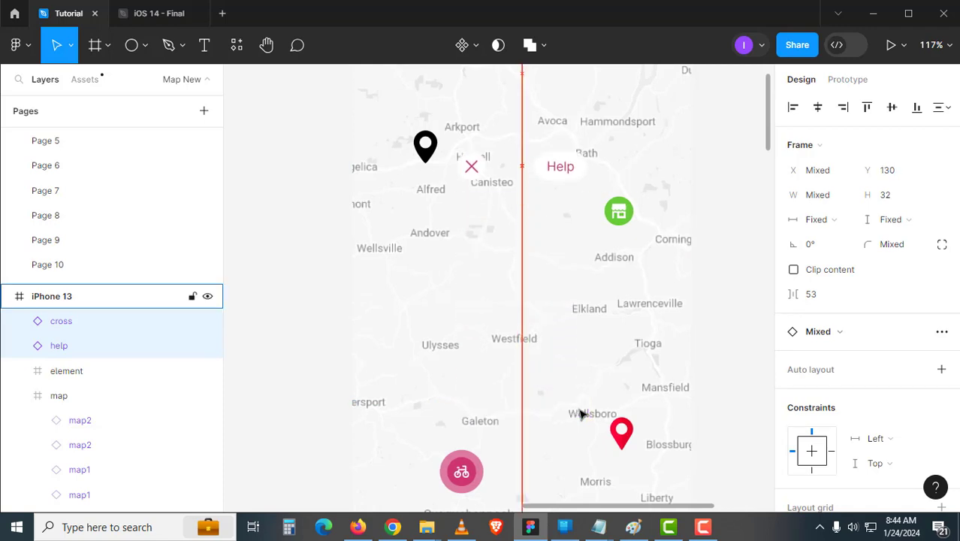
pyautogui.moveTo(600, 284); pyautogui.dragTo(621, 476)
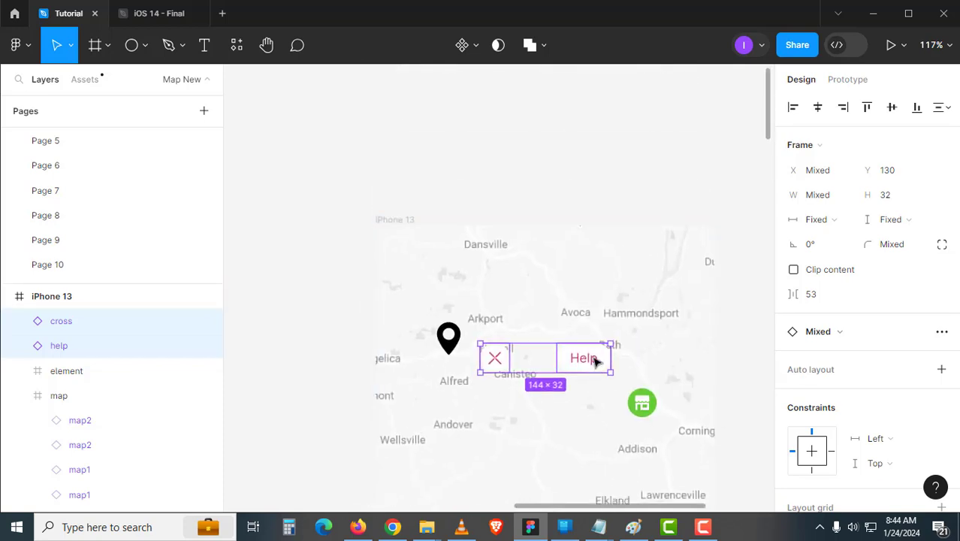
pyautogui.moveTo(599, 350); pyautogui.dragTo(606, 292)
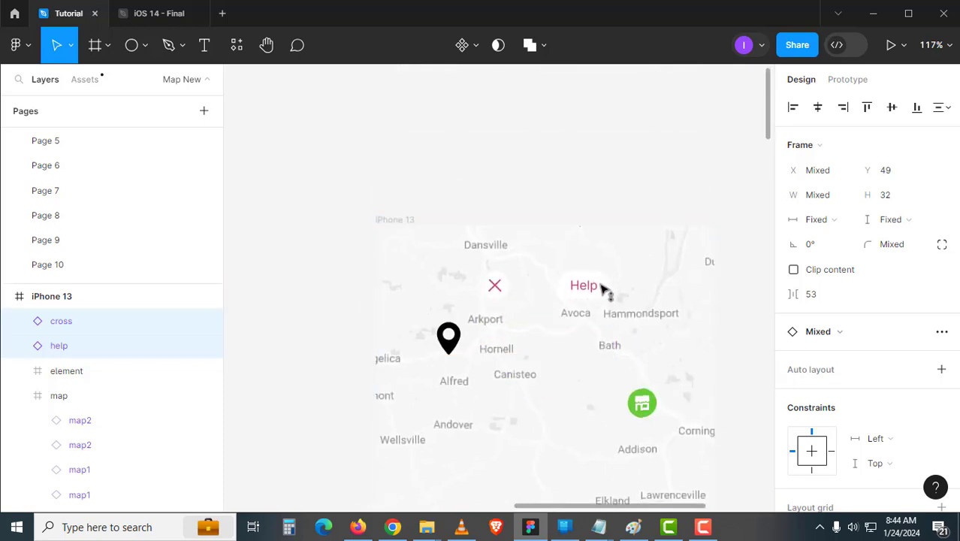
pyautogui.click(533, 152)
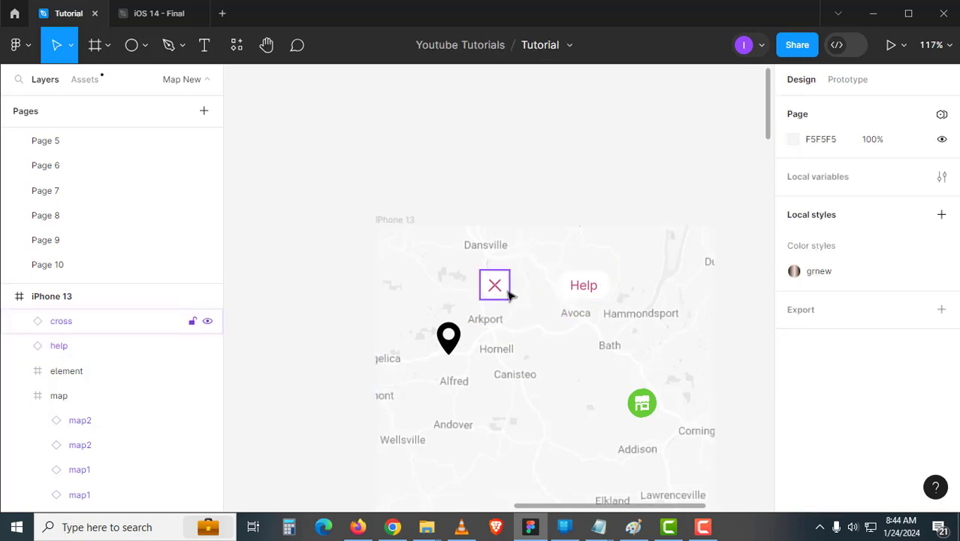
# Separate the buttons horizontally, placing the cross near the frame's left edge at about X 17 and help toward the right at about X 288.
pyautogui.moveTo(507, 292); pyautogui.dragTo(402, 299)
pyautogui.click(598, 289)
pyautogui.moveTo(602, 292); pyautogui.dragTo(663, 292)
pyautogui.click(412, 210)
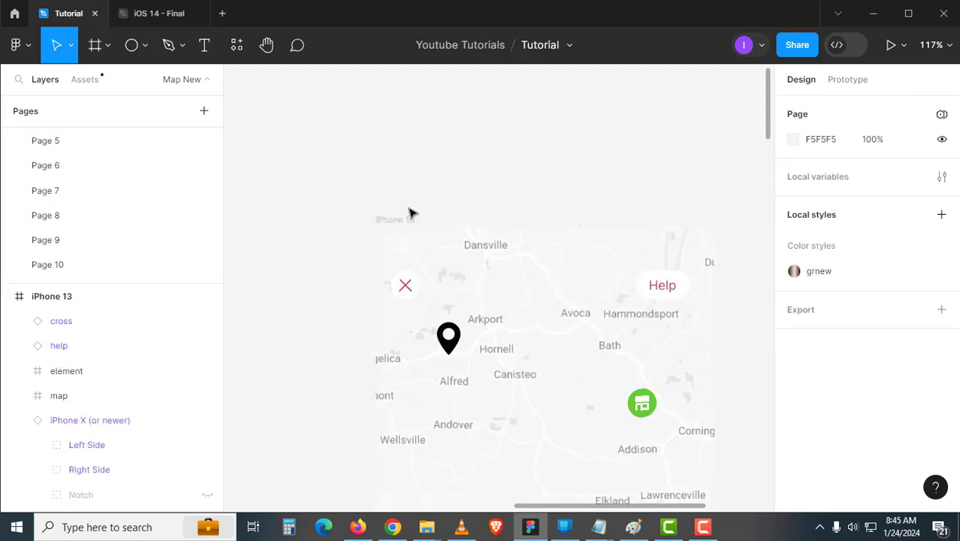
# Bring the iPhone X (or newer) status bar to the front of the iPhone 13 frame.
pyautogui.click(406, 220)
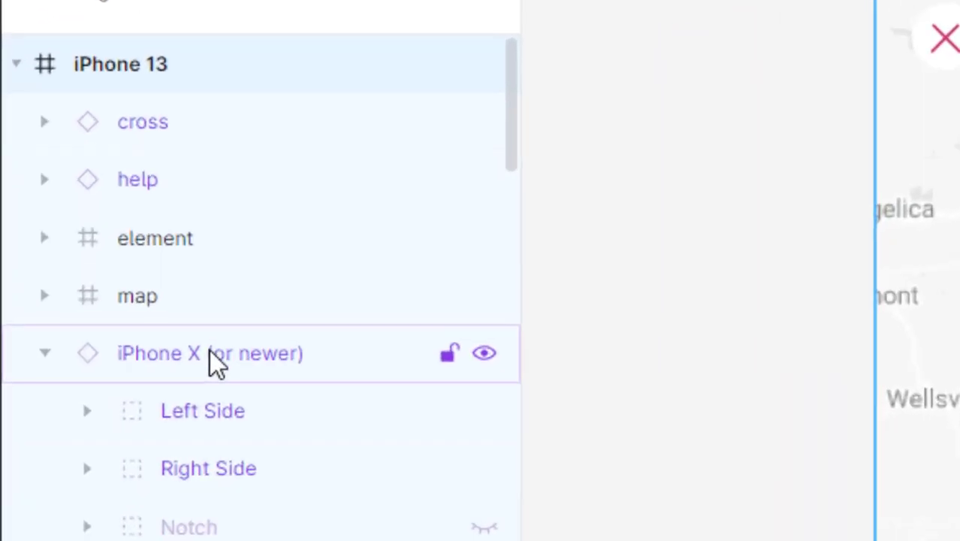
pyautogui.click(90, 420)
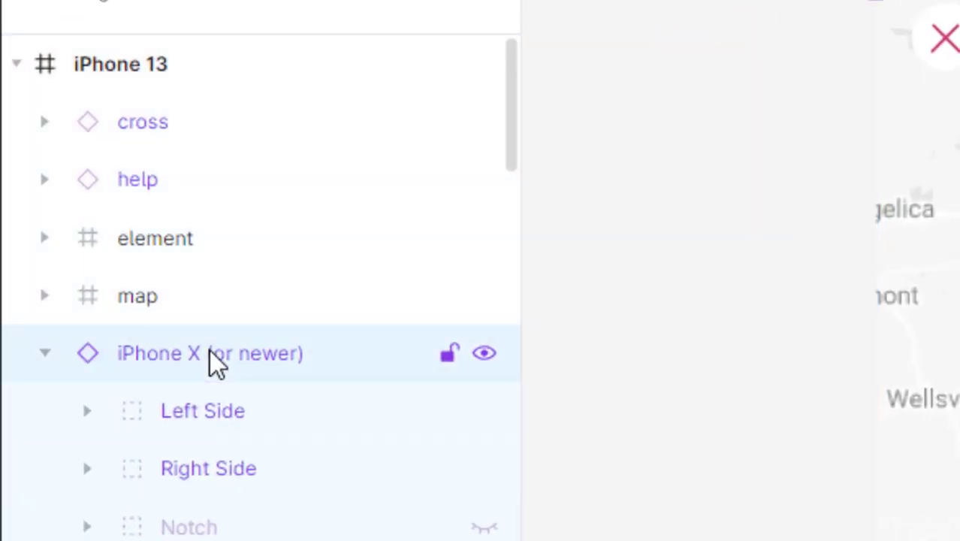
pyautogui.rightClick(209, 351)
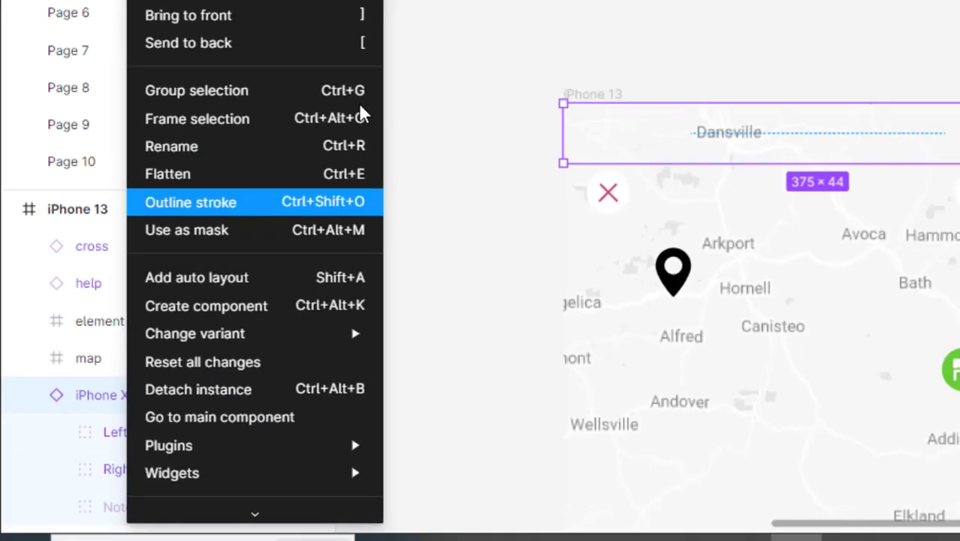
pyautogui.click(251, 166)
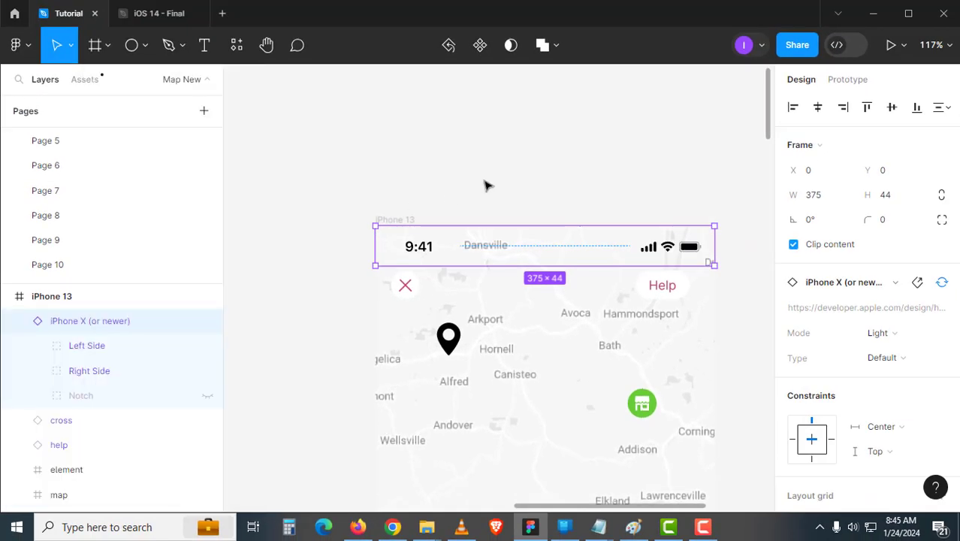
pyautogui.click(484, 185)
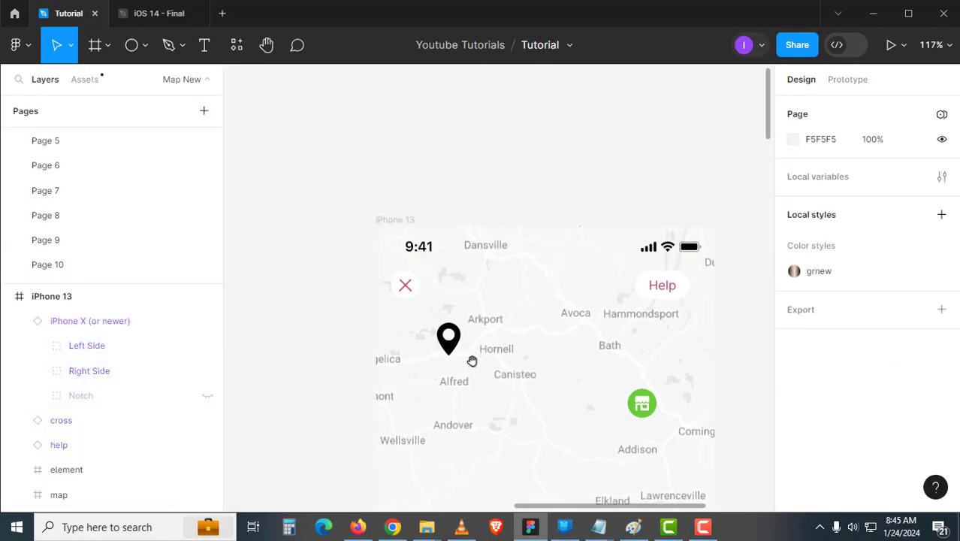
# Set the cross button's X position to 16.
pyautogui.scroll(-2, 466, 315)
pyautogui.click(393, 213)
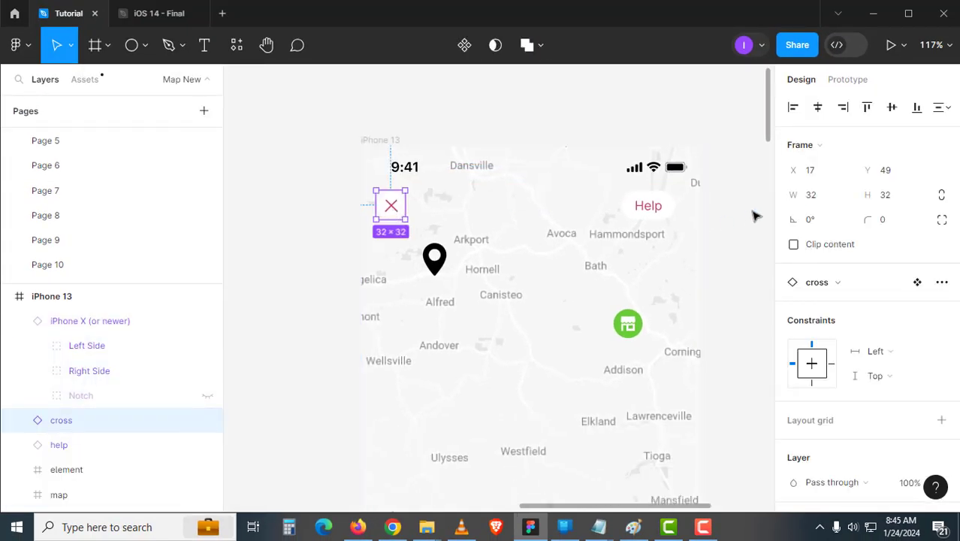
pyautogui.click(818, 175)
pyautogui.write('1')
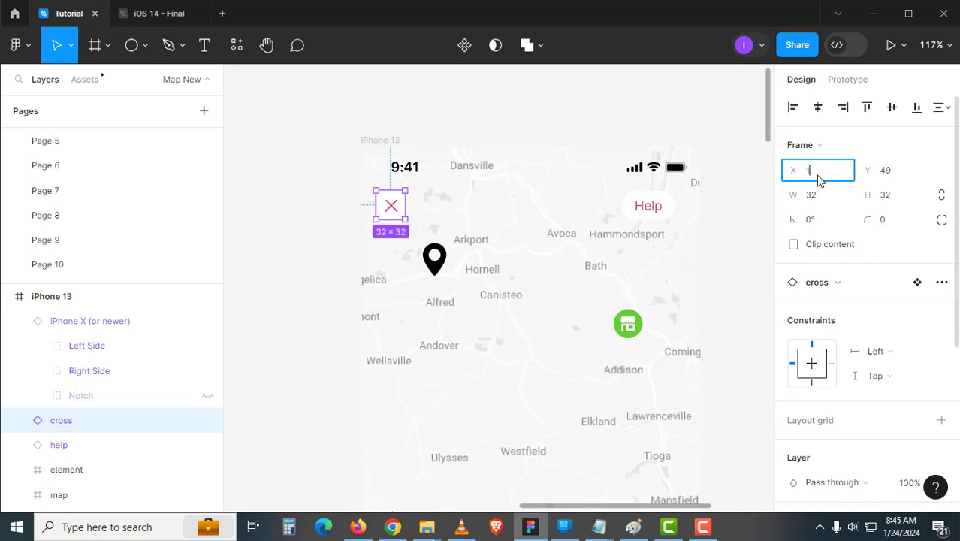
pyautogui.write('6')
pyautogui.press('Return')
pyautogui.click(732, 188)
# Move the help button closer to the frame's right edge, to about X 306.
pyautogui.click(391, 207)
pyautogui.keyDown('shift'); pyautogui.click(649, 208); pyautogui.keyUp('shift')
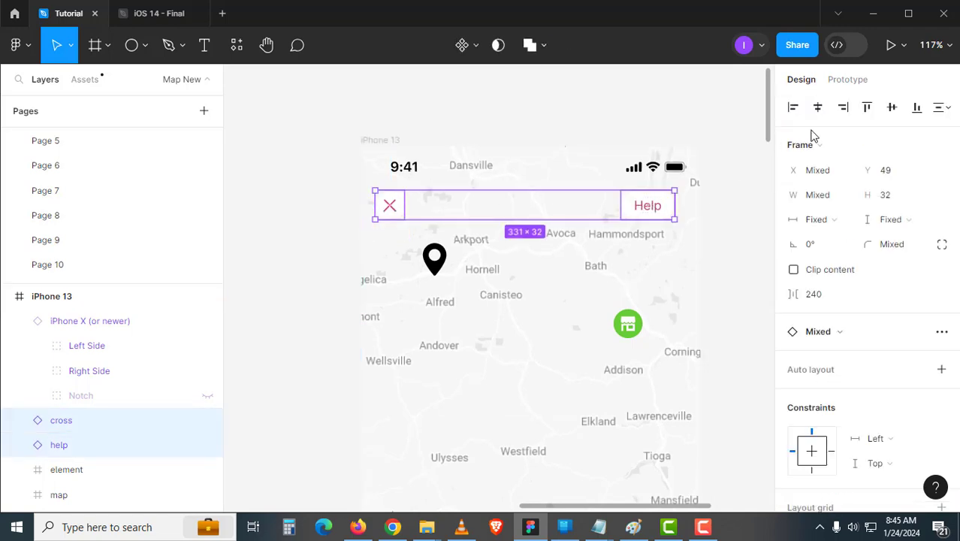
pyautogui.click(723, 198)
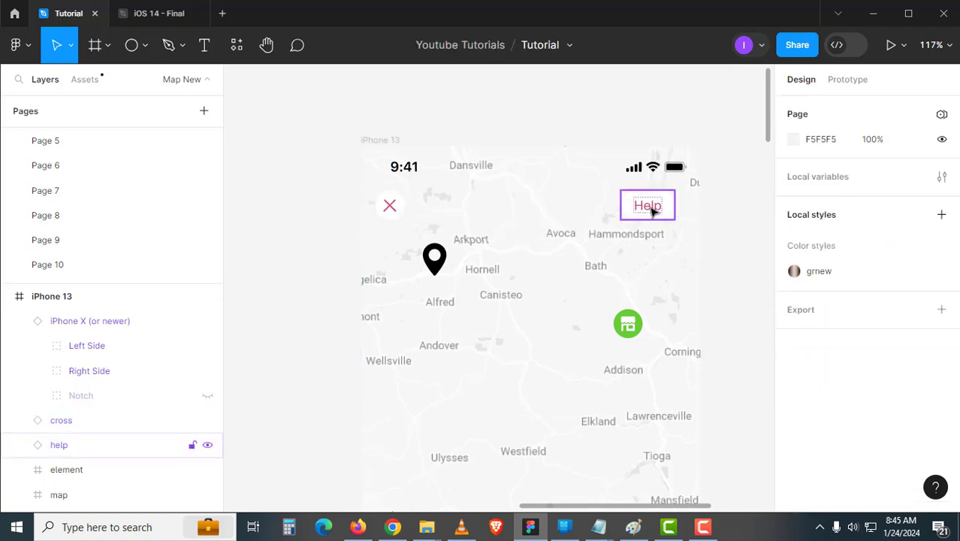
pyautogui.click(650, 207)
pyautogui.scroll(3, 699, 226)
pyautogui.scroll(1, 699, 230)
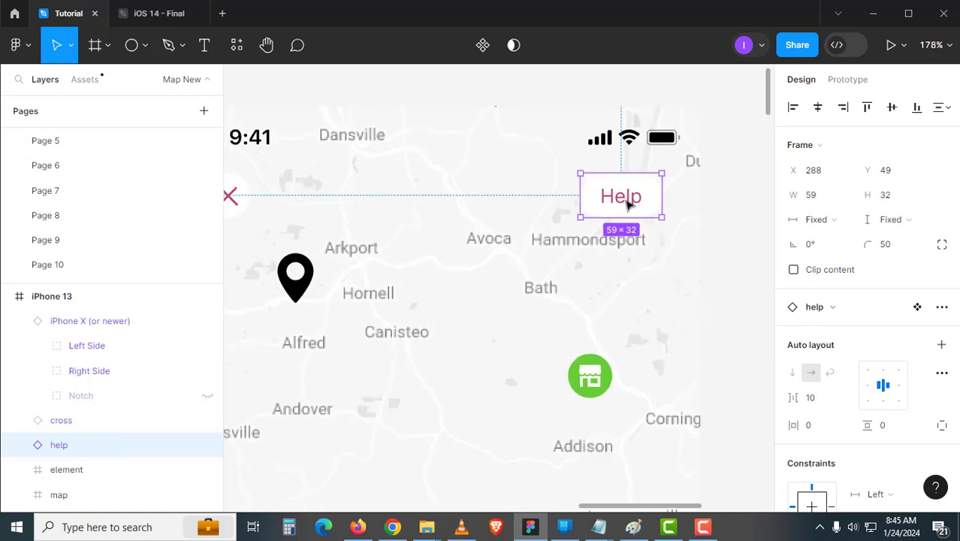
pyautogui.moveTo(630, 204); pyautogui.dragTo(650, 204)
pyautogui.scroll(-3, 608, 218)
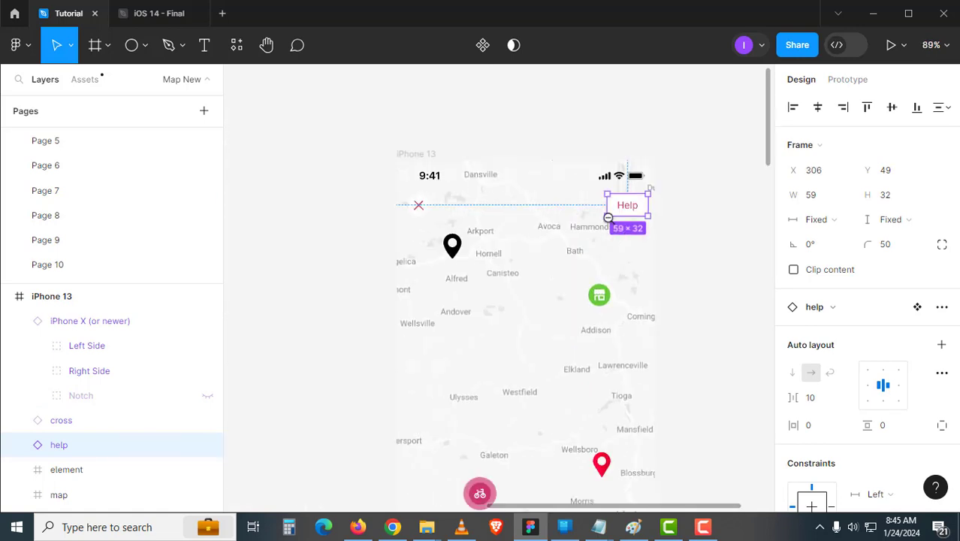
pyautogui.moveTo(595, 257); pyautogui.dragTo(552, 195)
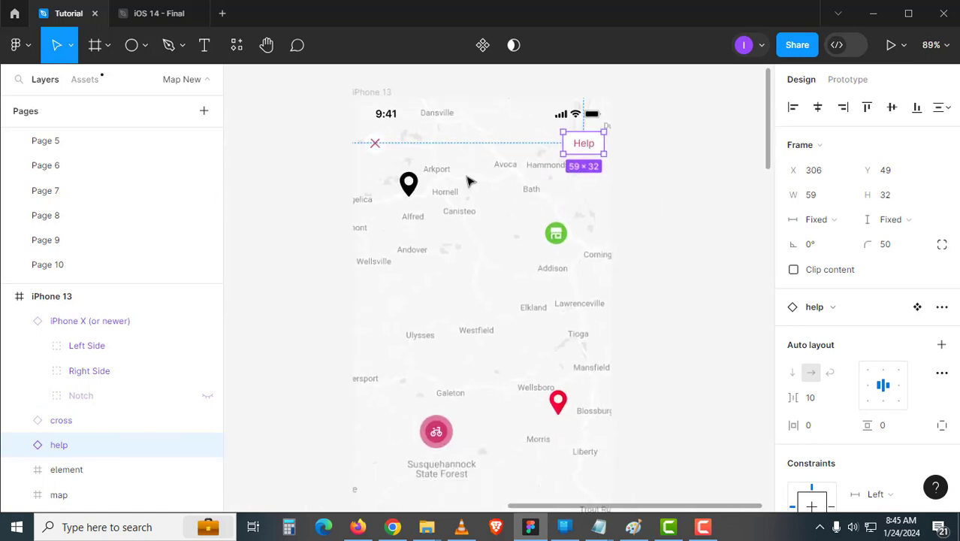
# Check the placement of the cross and help buttons and review the whole iPhone 13 layout.
pyautogui.click(398, 122)
pyautogui.click(379, 146)
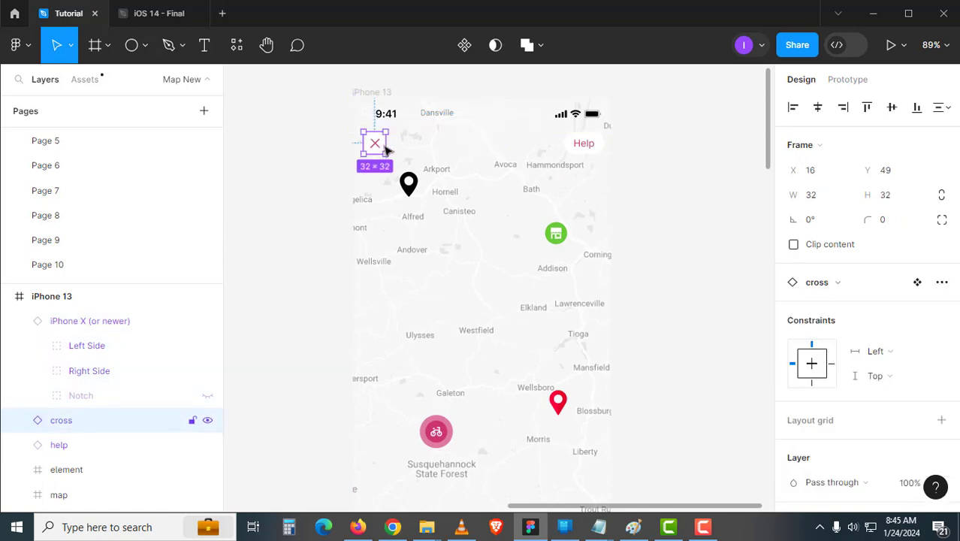
pyautogui.click(604, 152)
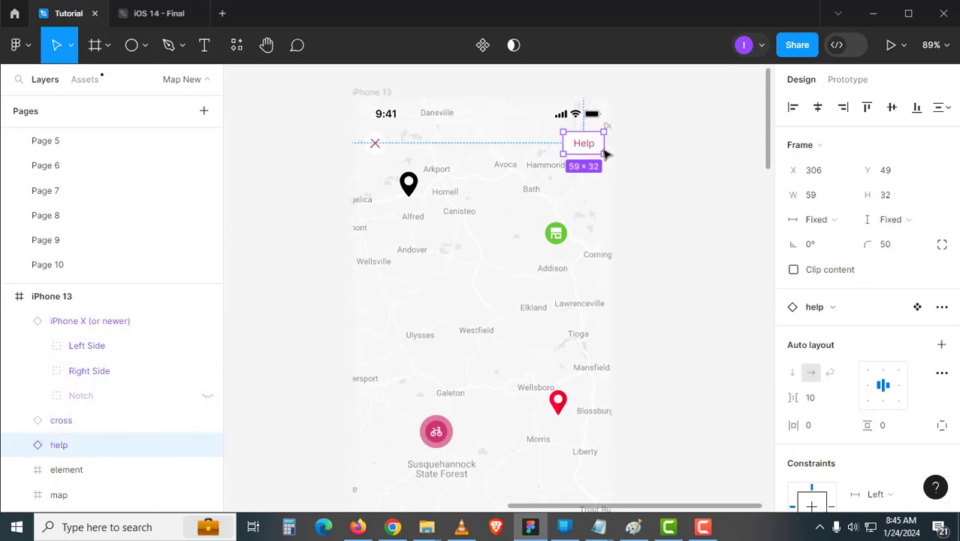
pyautogui.click(376, 93)
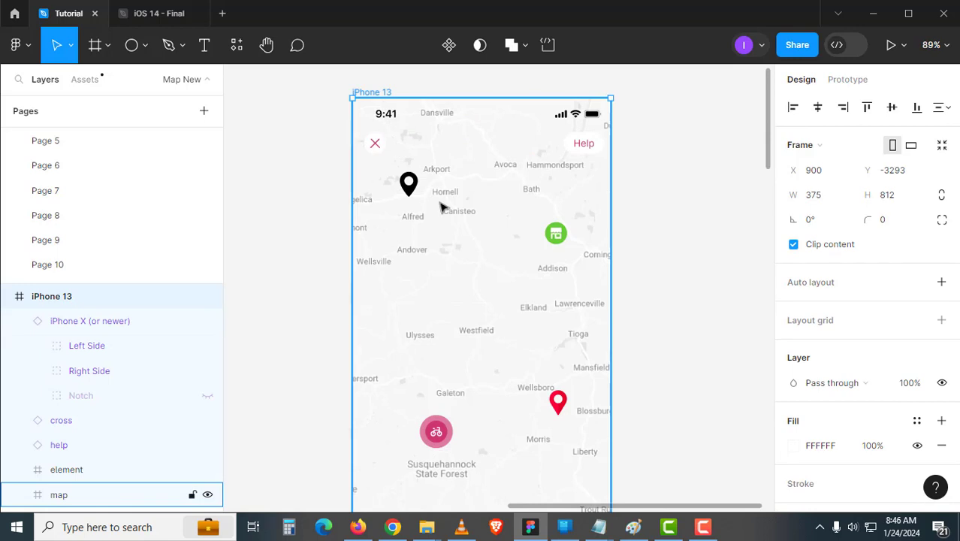
pyautogui.click(651, 217)
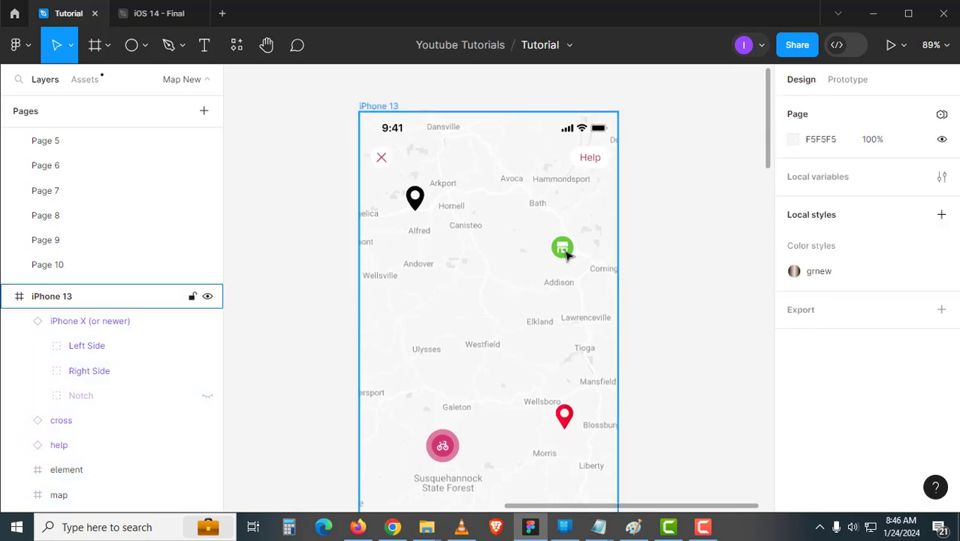
pyautogui.scroll(-3, 498, 294)
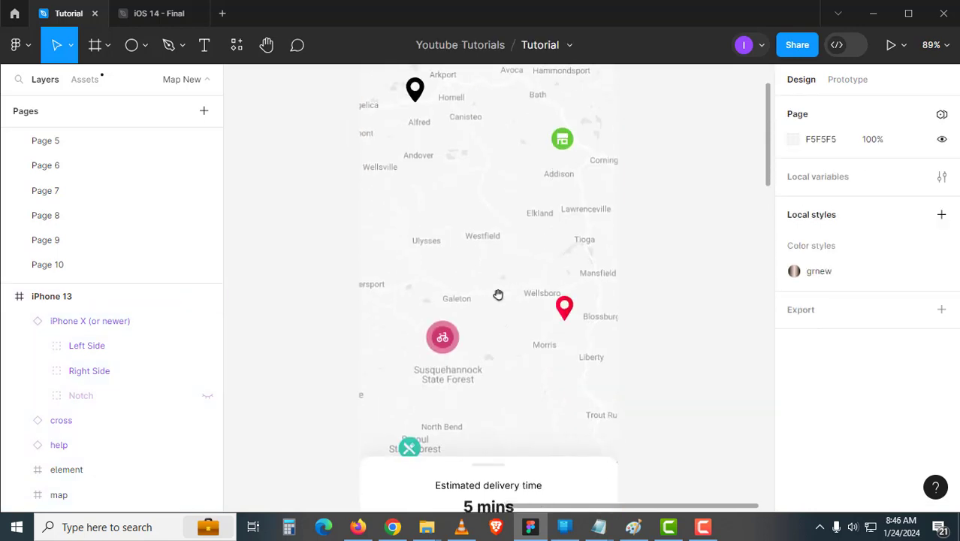
pyautogui.moveTo(487, 253); pyautogui.dragTo(497, 325)
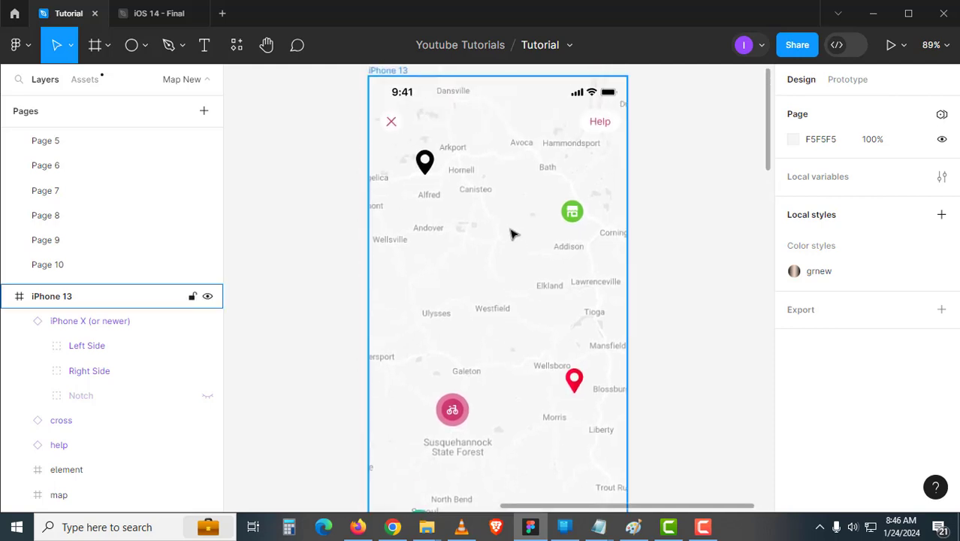
# Bring the estimated delivery time element to the front of the iPhone 13 frame.
pyautogui.scroll(-5, 511, 304)
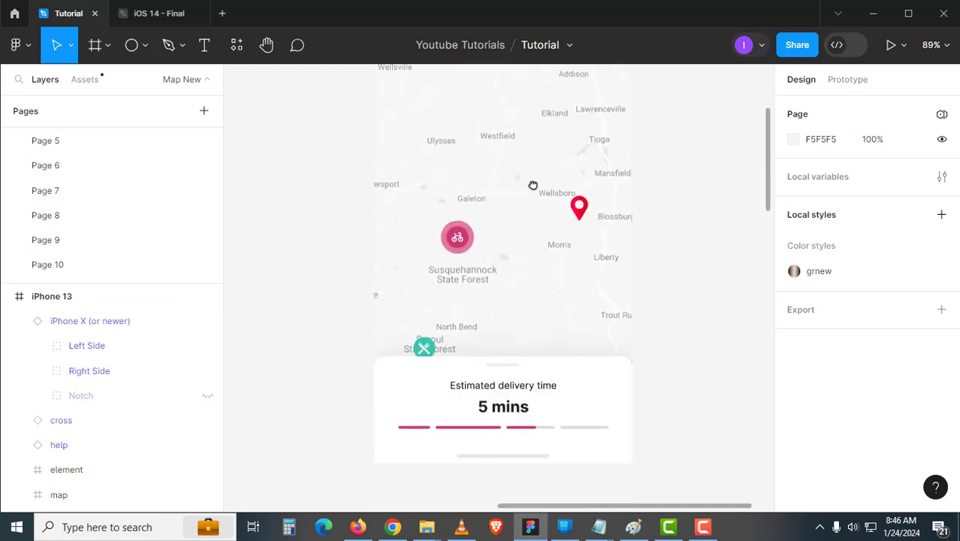
pyautogui.click(502, 378)
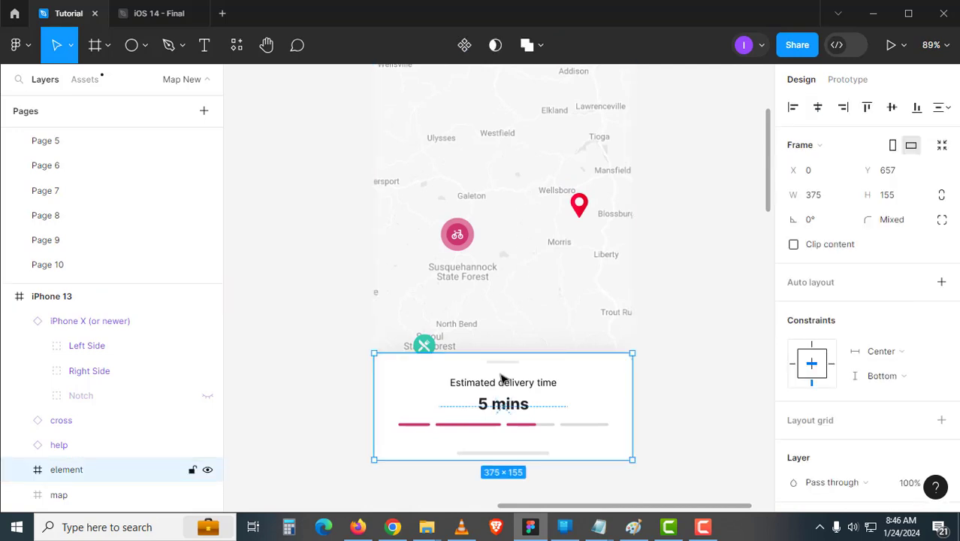
pyautogui.rightClick(502, 378)
pyautogui.click(607, 209)
pyautogui.click(726, 337)
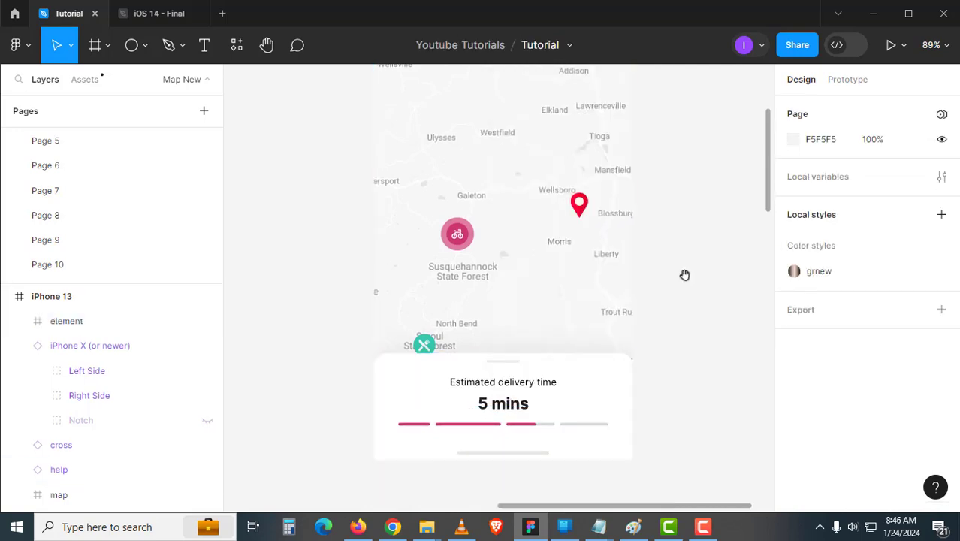
# Set the overflow scrolling of the map frame inside iPhone 13 to both directions.
pyautogui.scroll(2, 685, 275)
pyautogui.scroll(-5, 643, 283)
pyautogui.scroll(2, 613, 286)
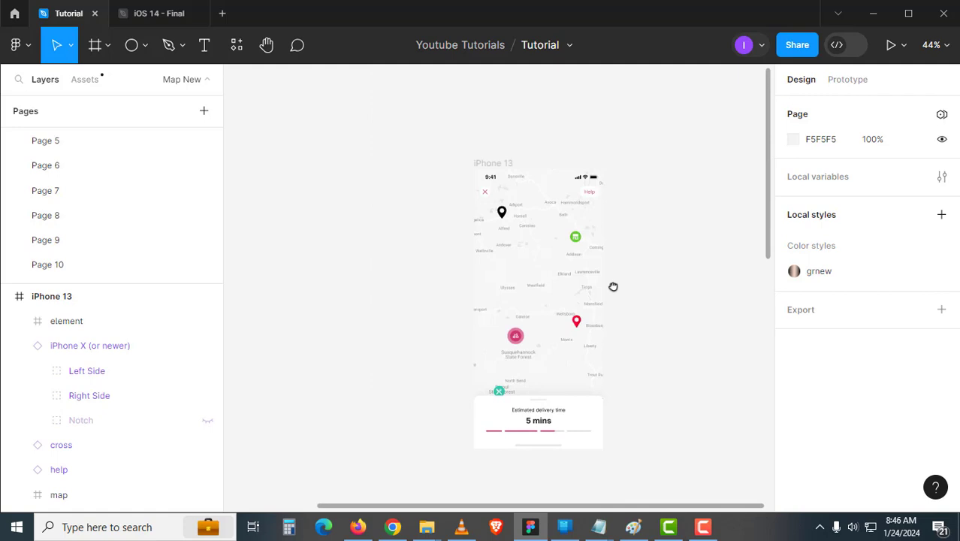
pyautogui.click(513, 165)
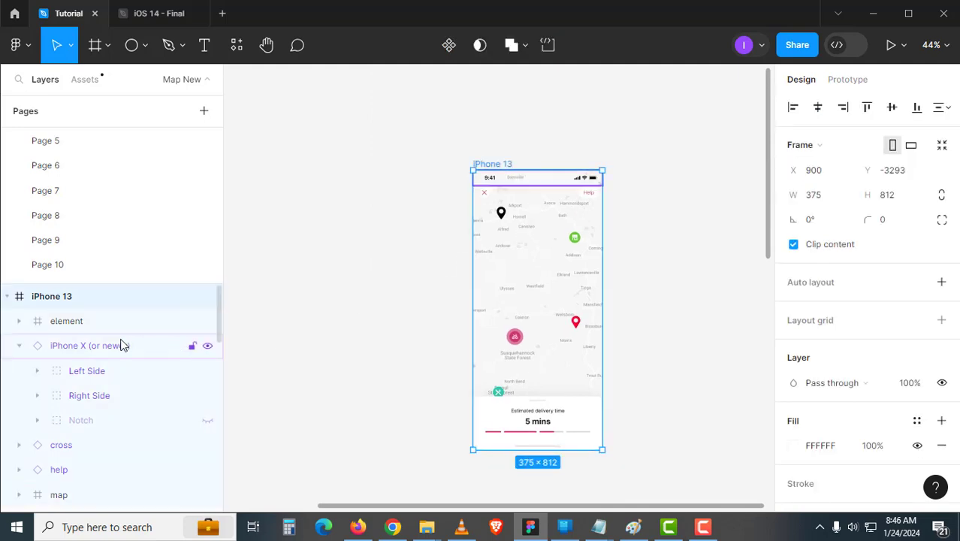
pyautogui.click(19, 346)
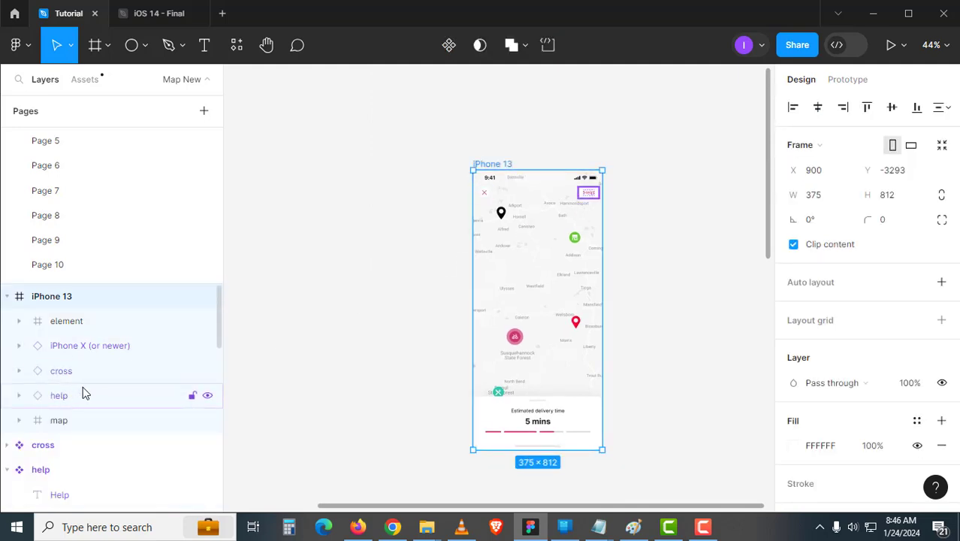
pyautogui.click(80, 418)
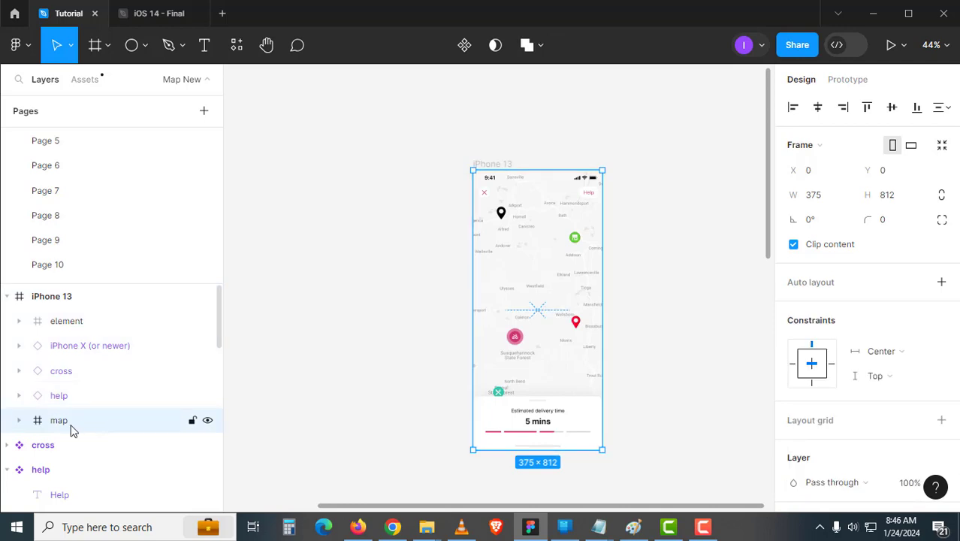
pyautogui.click(848, 79)
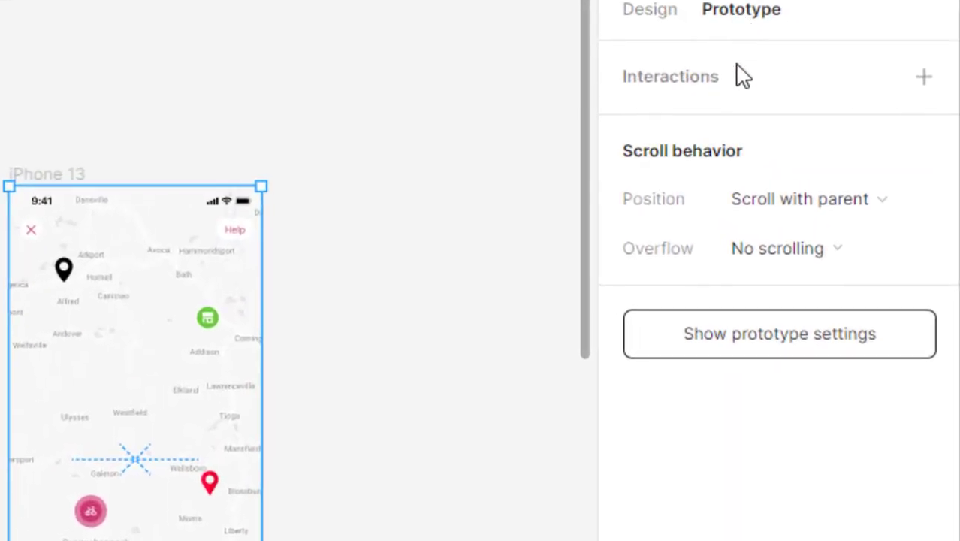
pyautogui.click(810, 261)
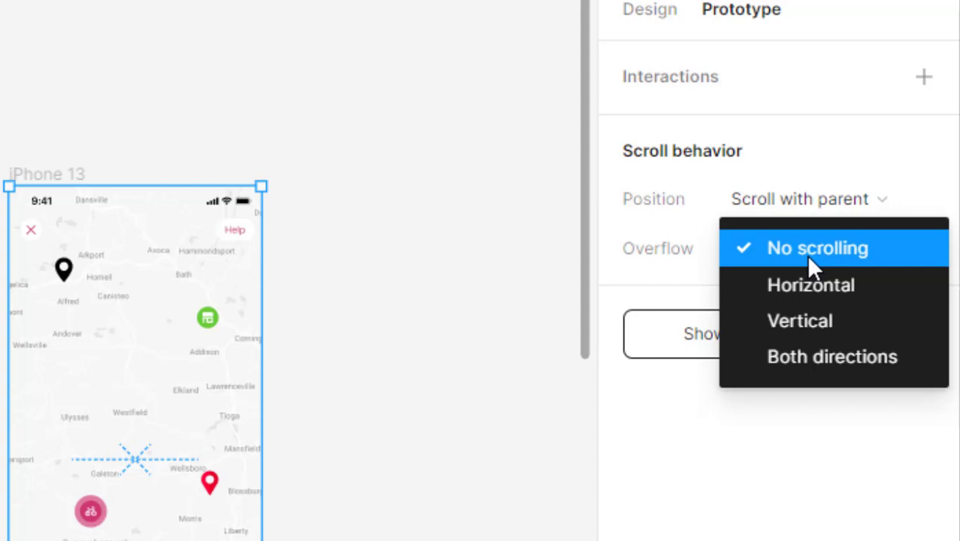
pyautogui.click(840, 363)
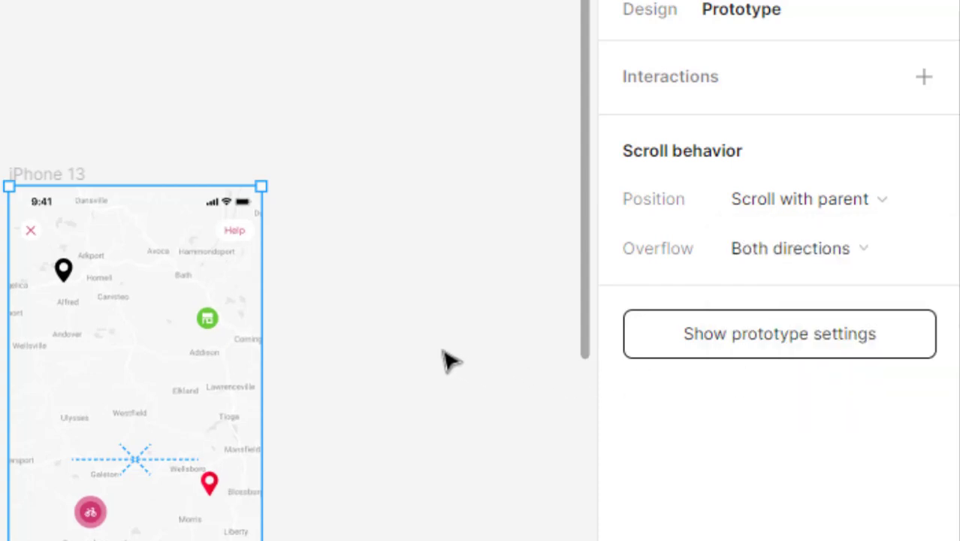
pyautogui.click(374, 313)
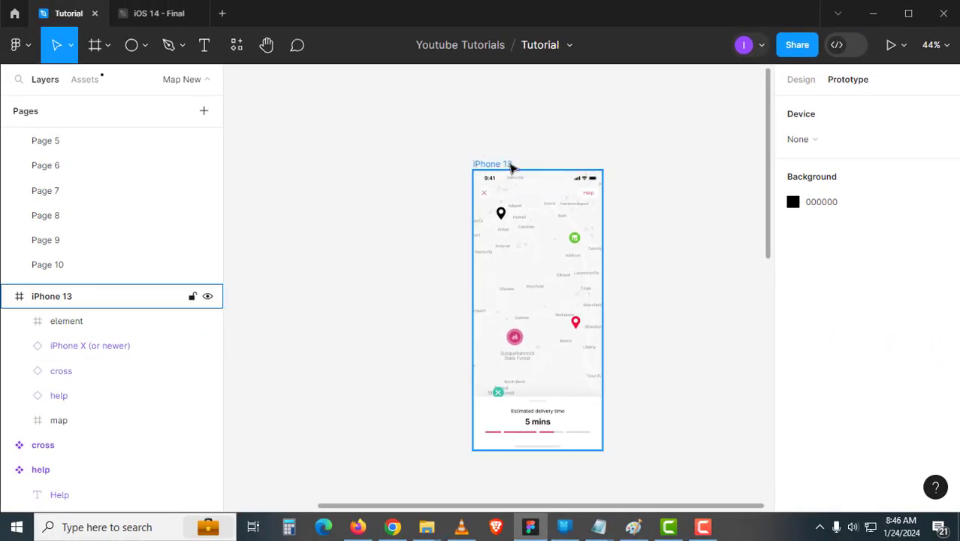
pyautogui.click(793, 81)
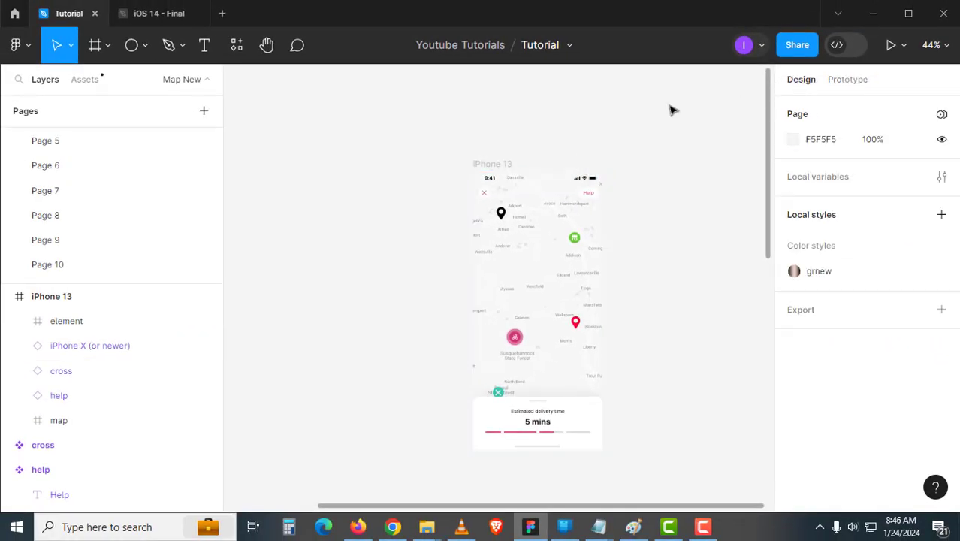
# Add a flow starting point to the iPhone 13 frame.
pyautogui.click(494, 164)
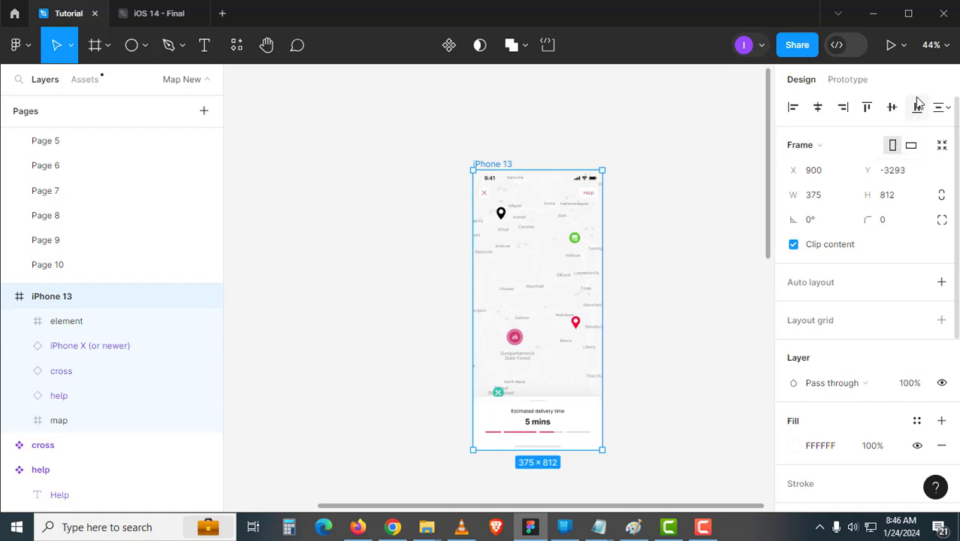
pyautogui.click(861, 81)
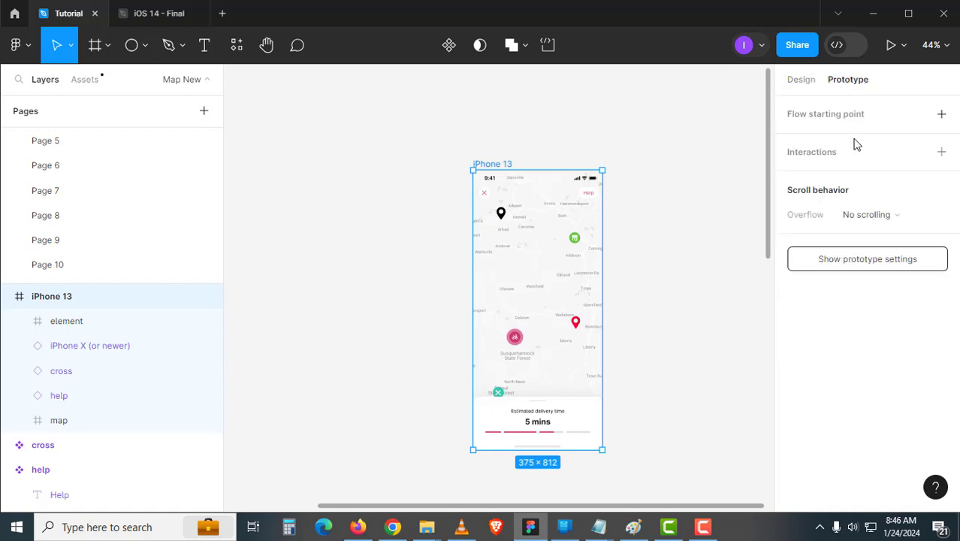
pyautogui.click(941, 115)
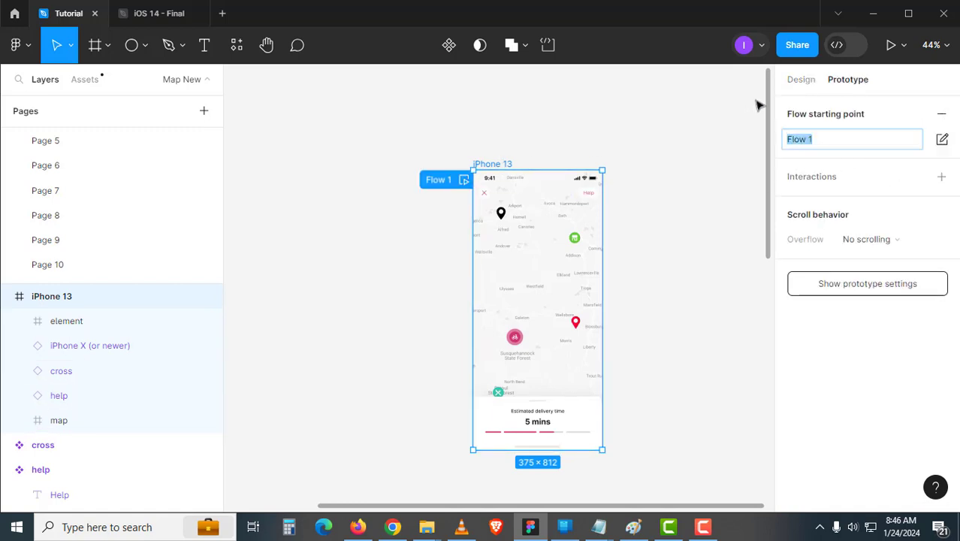
pyautogui.click(801, 80)
pyautogui.click(658, 118)
# Play the iPhone 13 prototype and test scrolling the map in several directions.
pyautogui.click(515, 165)
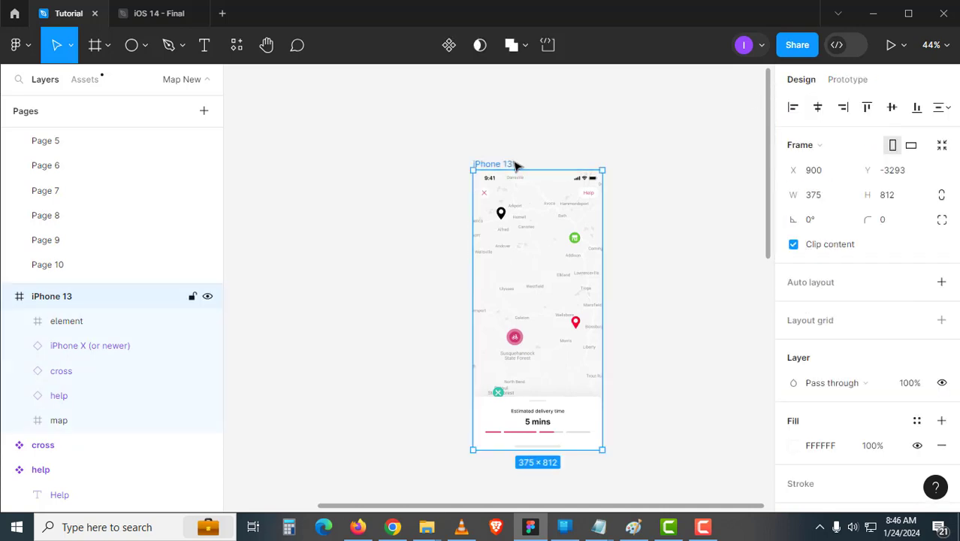
pyautogui.click(892, 45)
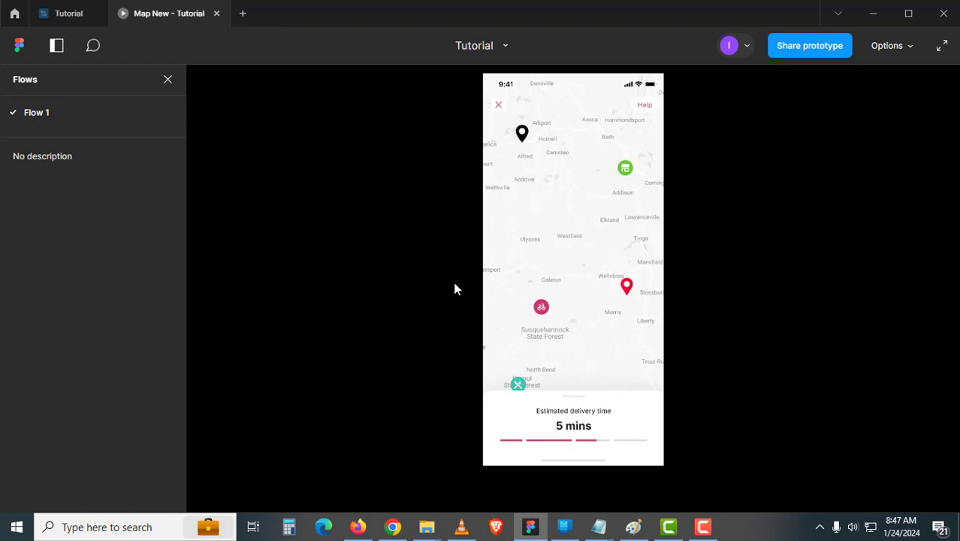
pyautogui.moveTo(592, 298); pyautogui.dragTo(580, 243)
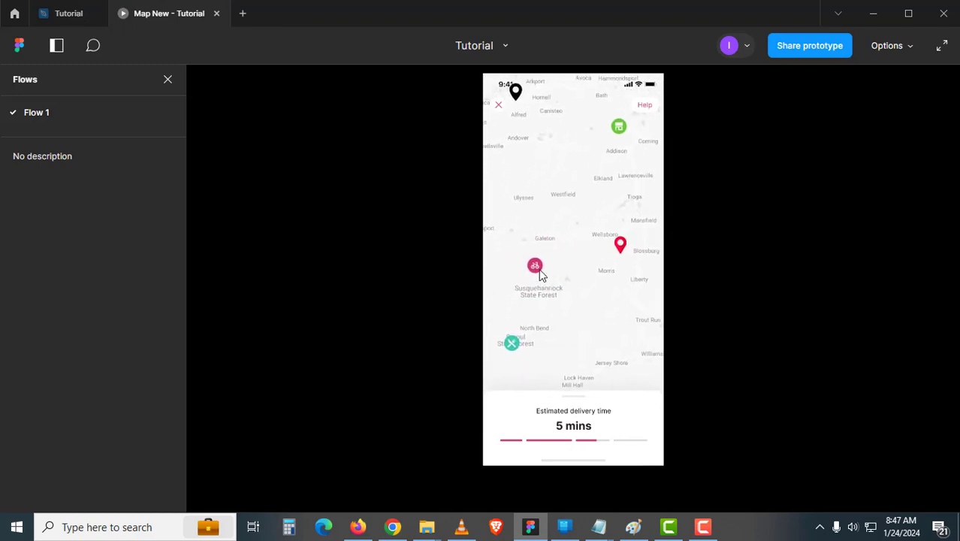
pyautogui.moveTo(539, 274); pyautogui.dragTo(544, 328)
pyautogui.moveTo(593, 261); pyautogui.dragTo(590, 281)
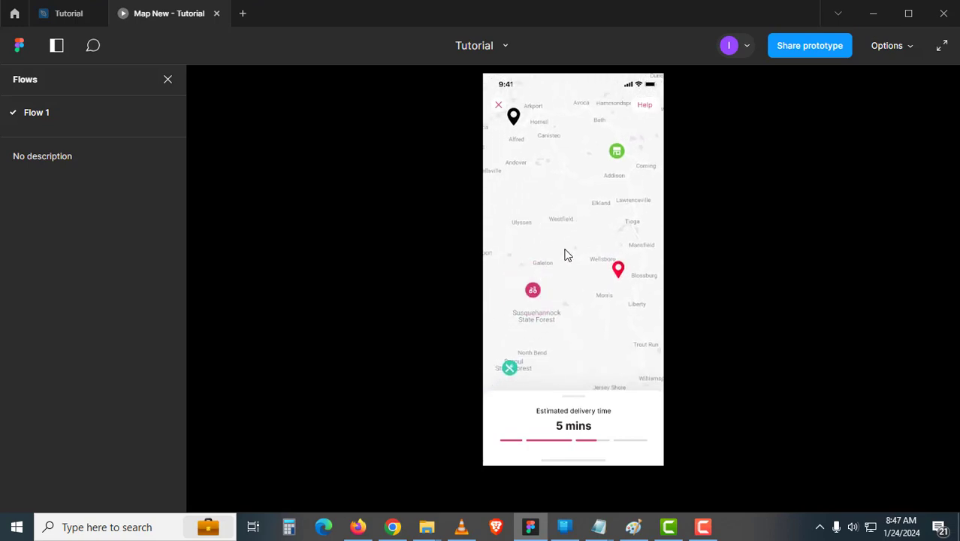
# Return to the design file and finish drawing the angled route line from the cycle marker to the green restaurant marker, with stroke weight 3.
pyautogui.click(67, 17)
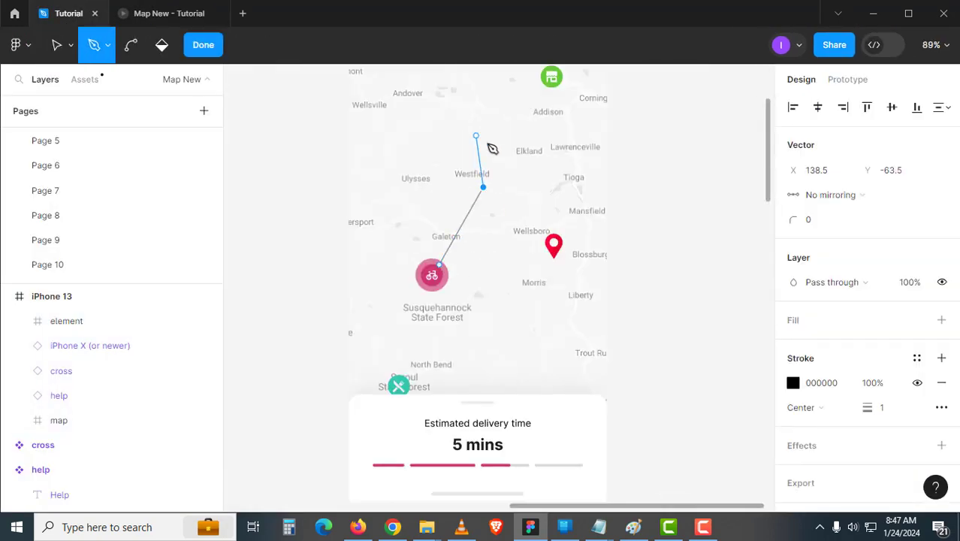
pyautogui.scroll(3, 490, 148)
pyautogui.click(514, 184)
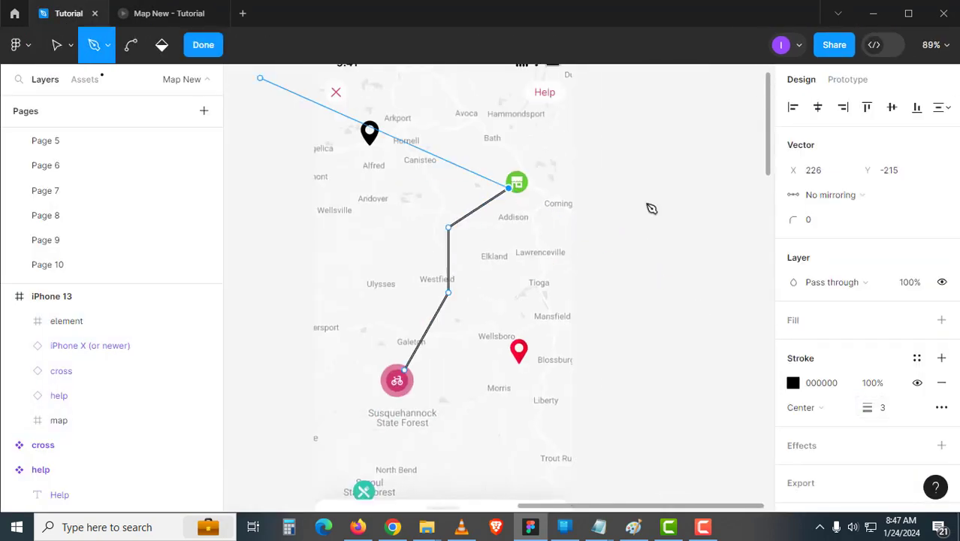
pyautogui.press('Escape')
pyautogui.click(941, 377)
pyautogui.click(760, 381)
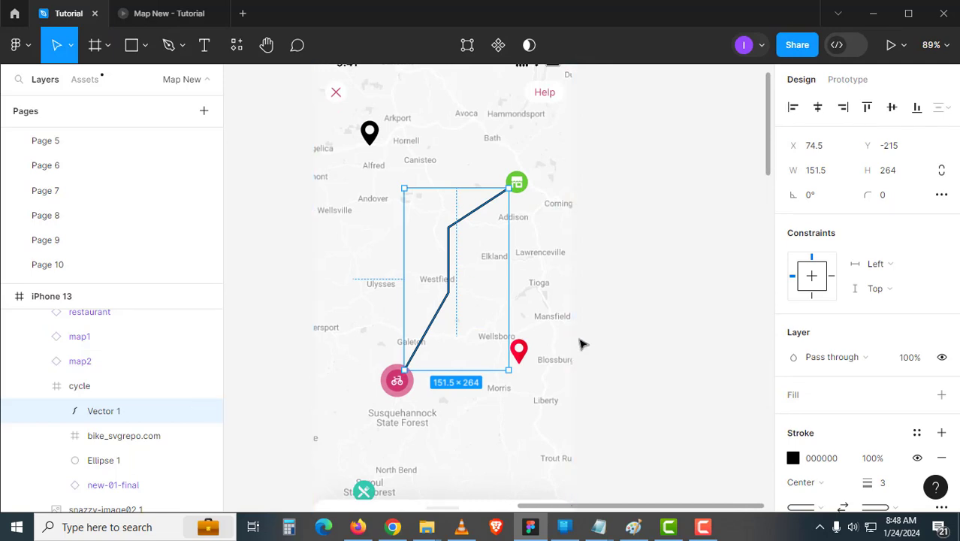
# Move the route vector out of the cycle frame and into the map frame.
pyautogui.press('Delete')
pyautogui.click(492, 289)
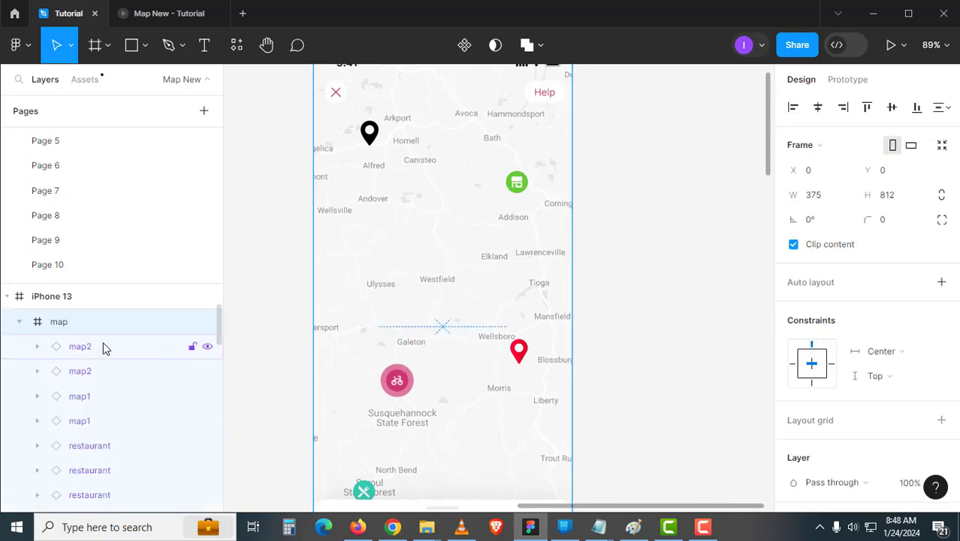
pyautogui.hotkey('ctrl', 'z')
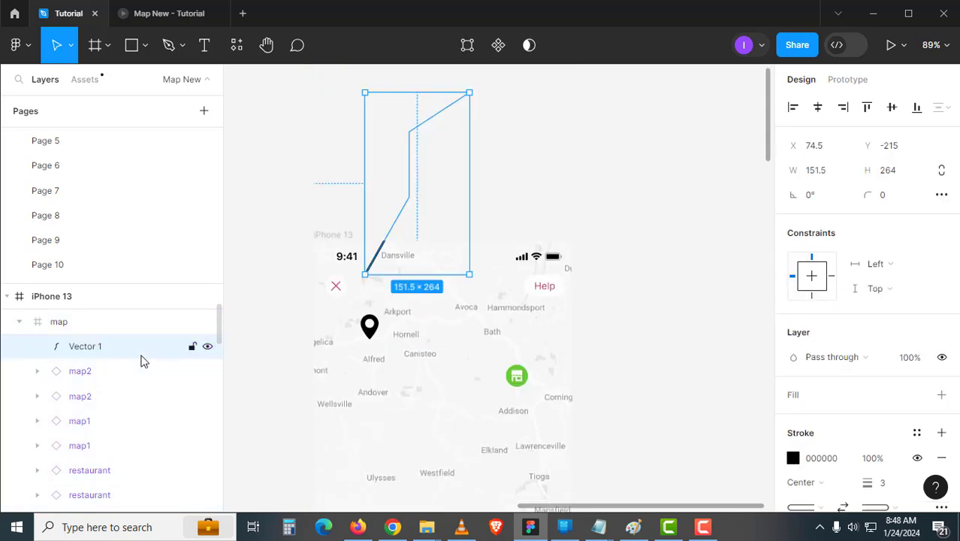
# Reposition the route line to X 134.5, Y 197 so it connects the cycle marker with the green restaurant marker.
pyautogui.hotkey('shift', 'Down')
pyautogui.hotkey('shift', 'Down')
pyautogui.hotkey('shift', 'Down')
pyautogui.hotkey('shift', 'Down')
pyautogui.hotkey('shift', 'Down')
pyautogui.hotkey('shift', 'Down')
pyautogui.hotkey('shift', 'Down')
pyautogui.hotkey('shift', 'Down')
pyautogui.hotkey('shift', 'Down')
pyautogui.hotkey('shift', 'Down')
pyautogui.hotkey('shift', 'Down')
pyautogui.hotkey('shift', 'Down')
pyautogui.hotkey('shift', 'Down')
pyautogui.hotkey('shift', 'Down')
pyautogui.hotkey('shift', 'Down')
pyautogui.hotkey('shift', 'Down')
pyautogui.hotkey('shift', 'Down')
pyautogui.hotkey('shift', 'Down')
pyautogui.hotkey('shift', 'Down')
pyautogui.hotkey('shift', 'Down')
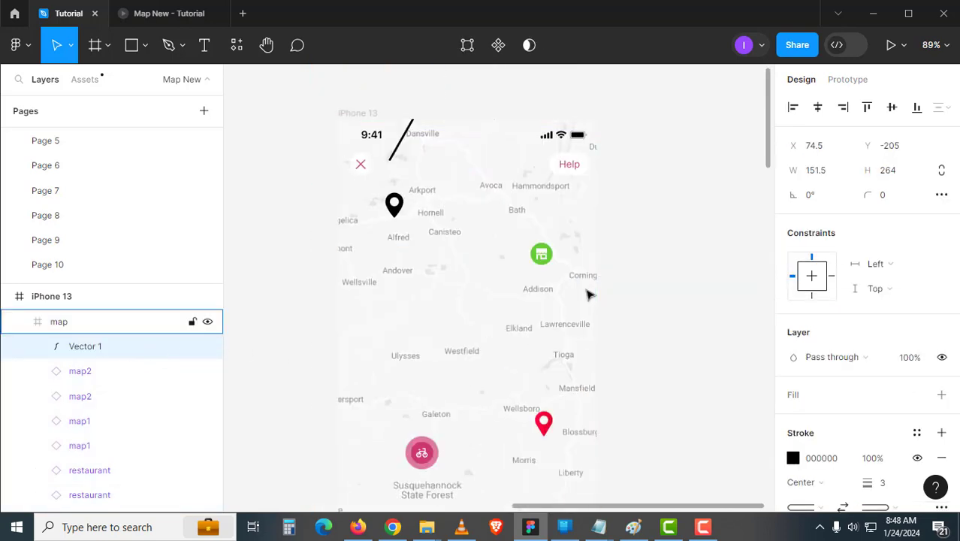
pyautogui.hotkey('shift', 'Down')
pyautogui.hotkey('shift', 'Right')
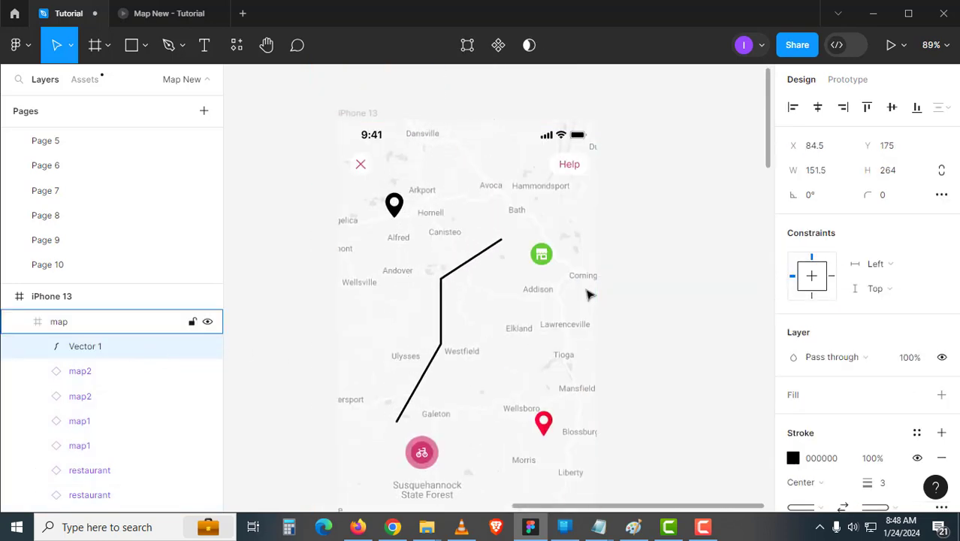
pyautogui.hotkey('shift', 'Down')
pyautogui.hotkey('shift', 'Down')
pyautogui.hotkey('shift', 'Down')
pyautogui.hotkey('shift', 'Right')
pyautogui.hotkey('shift', 'Right')
pyautogui.hotkey('shift', 'Right')
pyautogui.hotkey('shift', 'Right')
pyautogui.hotkey('shift', 'Right')
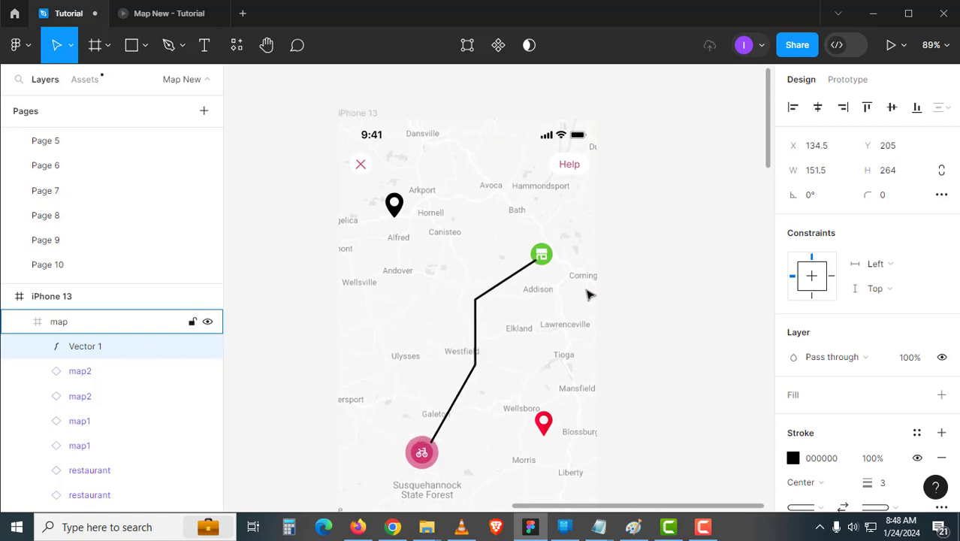
pyautogui.hotkey('shift', 'Up')
pyautogui.press('Down')
pyautogui.press('Down')
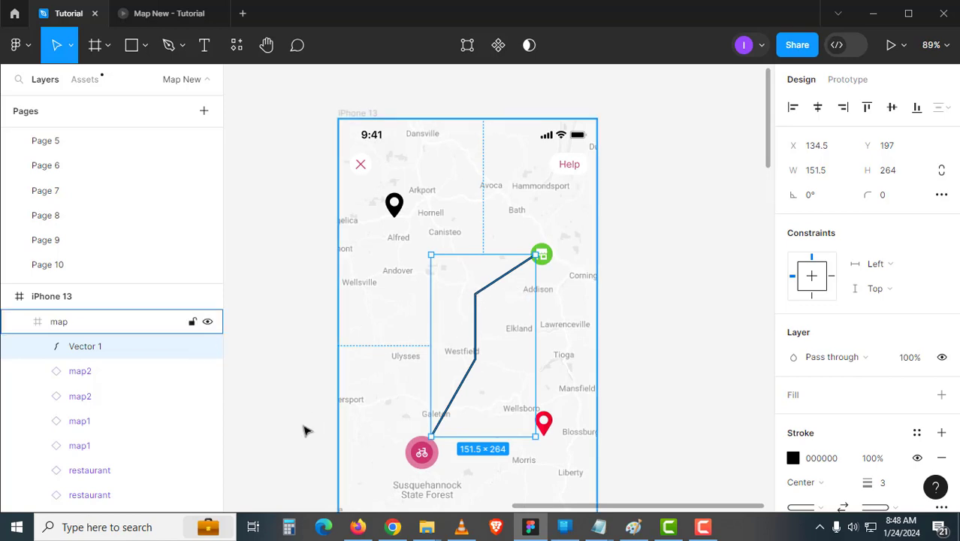
# Bring the cycle marker and the green restaurant marker to the front, above the route line.
pyautogui.click(420, 459)
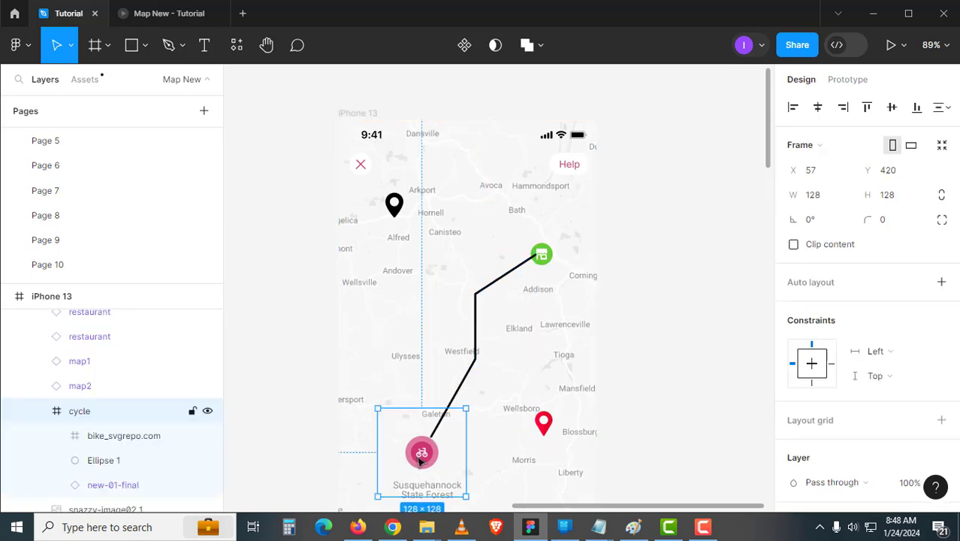
pyautogui.keyDown('shift'); pyautogui.click(541, 256); pyautogui.keyUp('shift')
pyautogui.rightClick(538, 263)
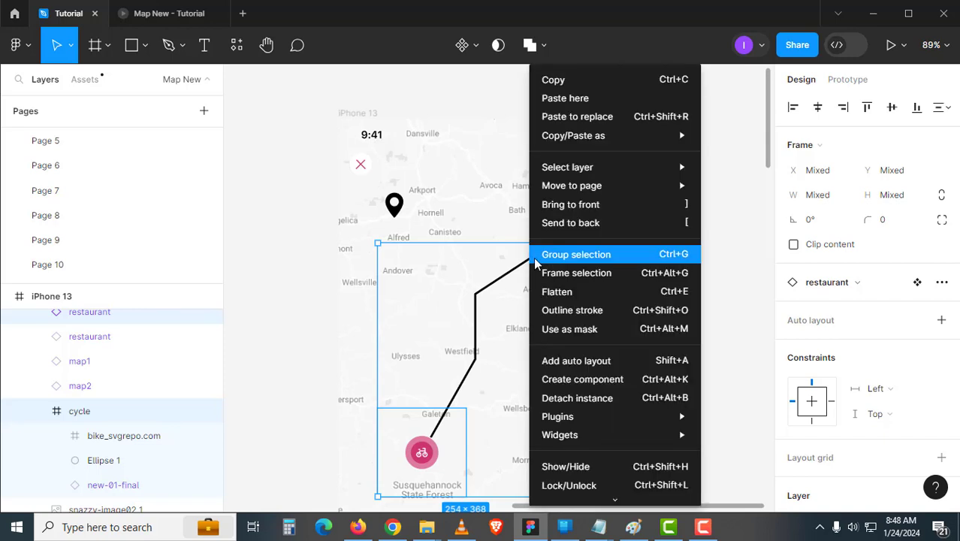
pyautogui.click(625, 206)
pyautogui.click(704, 365)
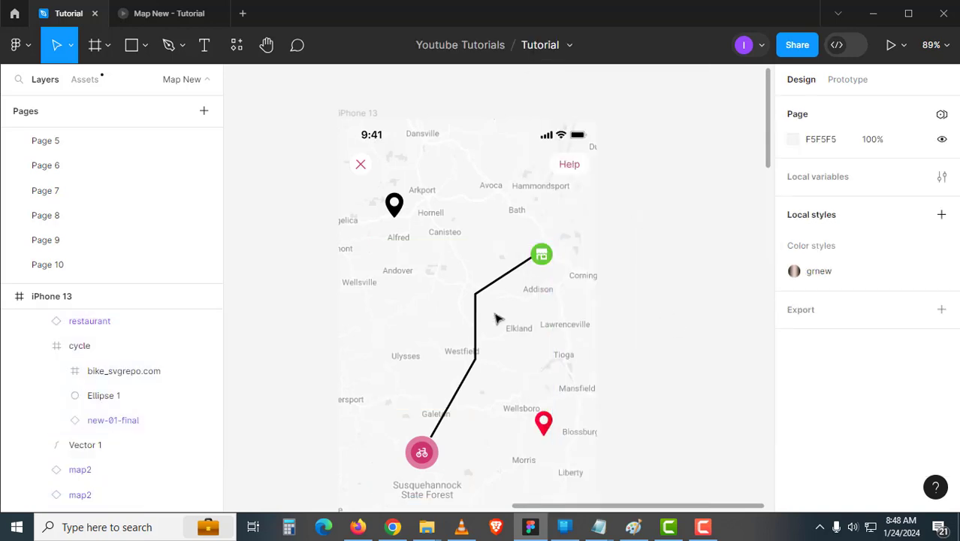
# Check the route line in the prototype preview and adjust its points in the design to a size of about 142 × 256.5.
pyautogui.click(186, 17)
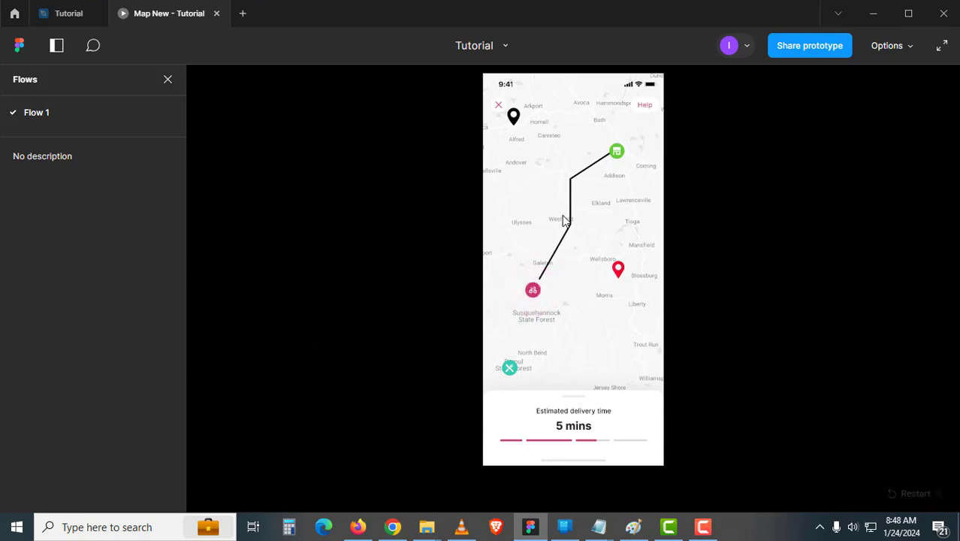
pyautogui.click(81, 21)
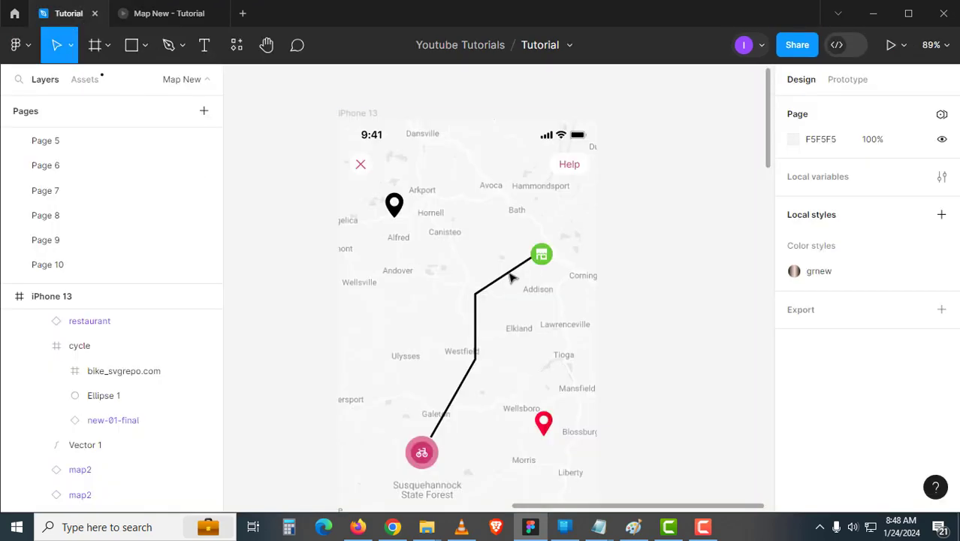
pyautogui.scroll(3, 513, 273)
pyautogui.doubleClick(515, 269)
pyautogui.scroll(3, 541, 256)
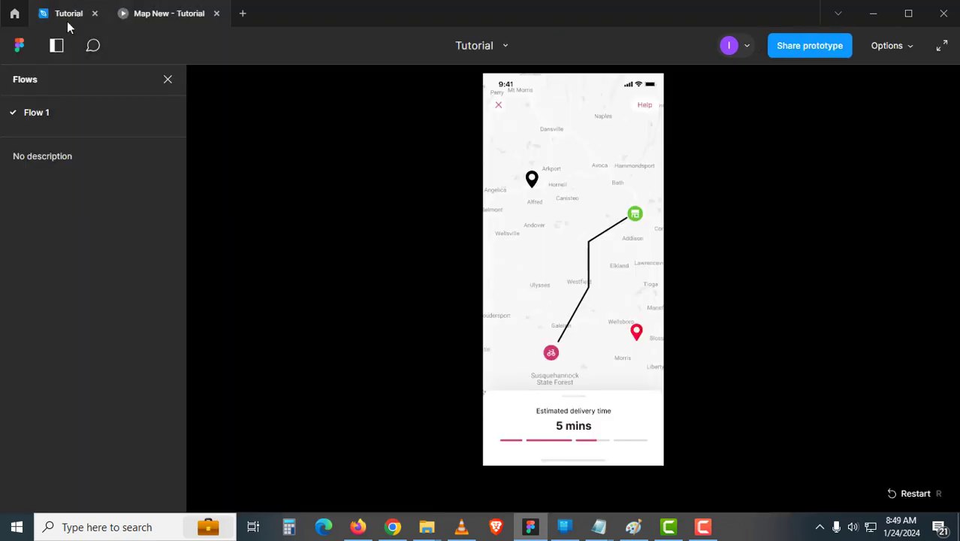
pyautogui.click(67, 23)
# Deselect the route line and set the prototype's preview device to iPhone 13 mini.
pyautogui.scroll(-4, 550, 250)
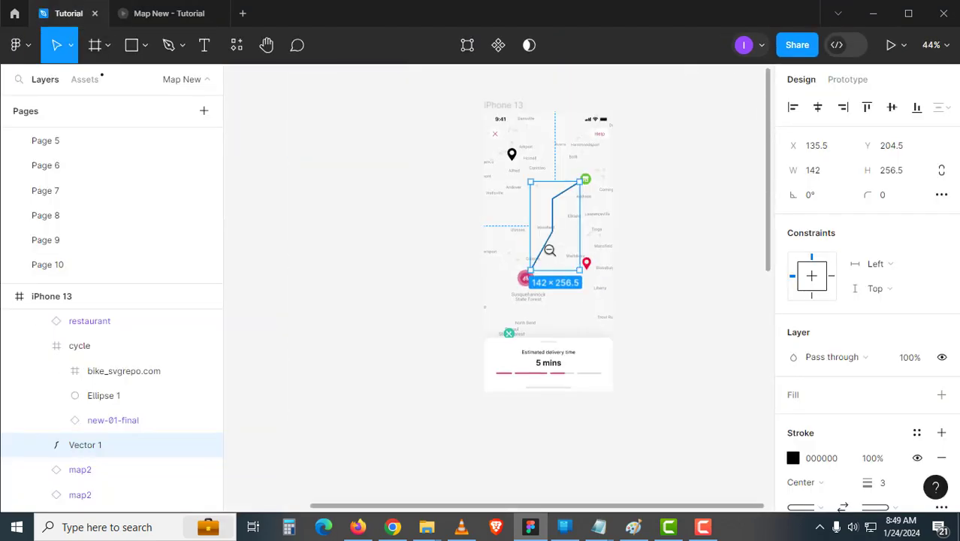
pyautogui.moveTo(548, 250); pyautogui.dragTo(513, 287)
pyautogui.click(695, 190)
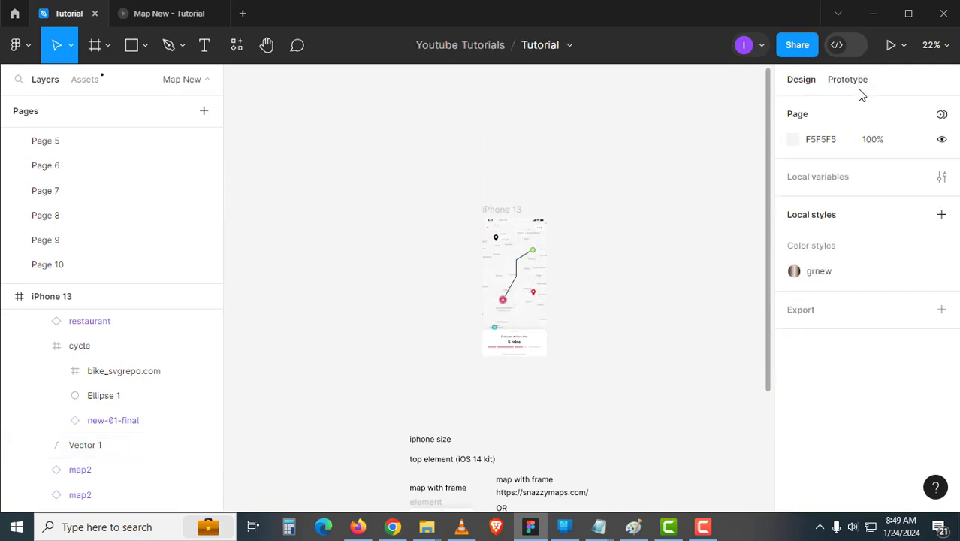
pyautogui.click(858, 89)
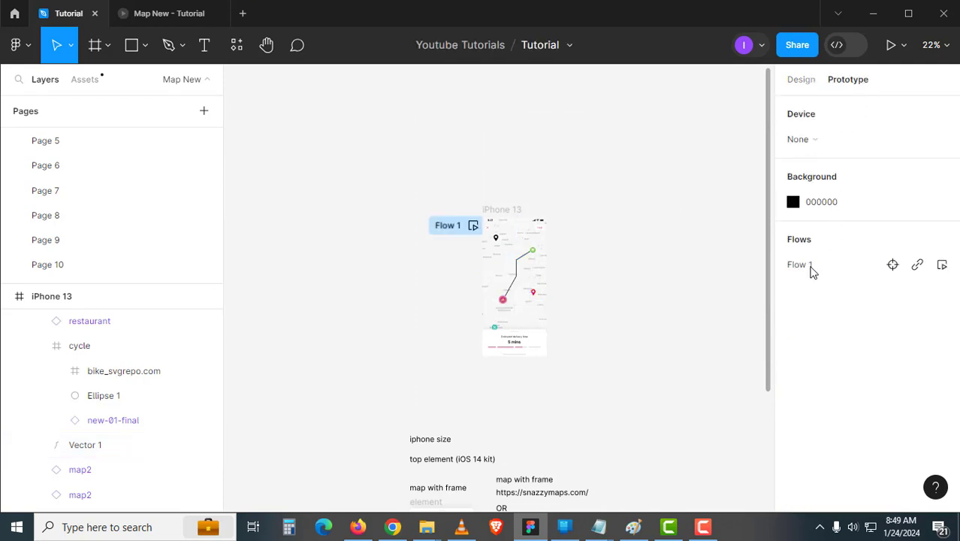
pyautogui.click(816, 144)
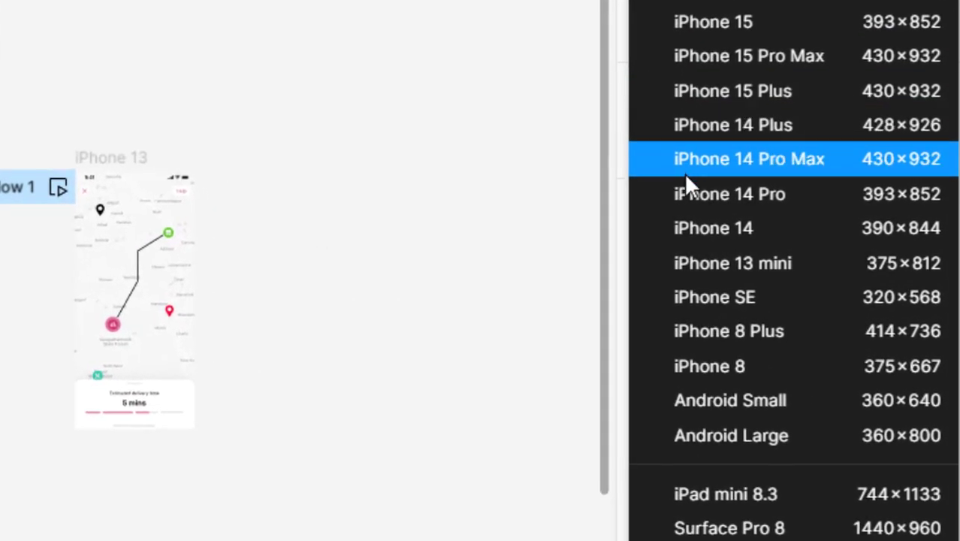
pyautogui.click(757, 271)
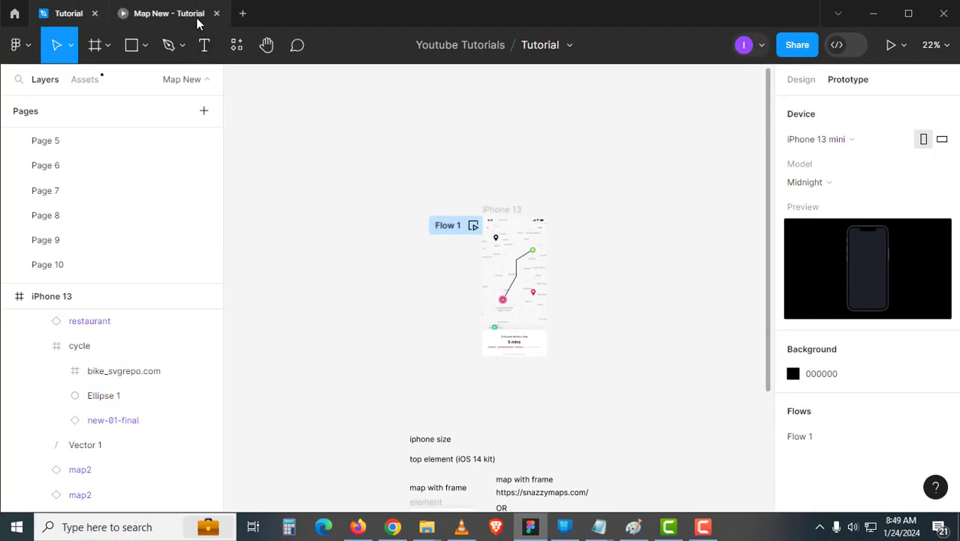
# Return to the prototype preview, hide the flows list and pan the map back and forth inside the device frame to test its scrolling.
pyautogui.click(196, 17)
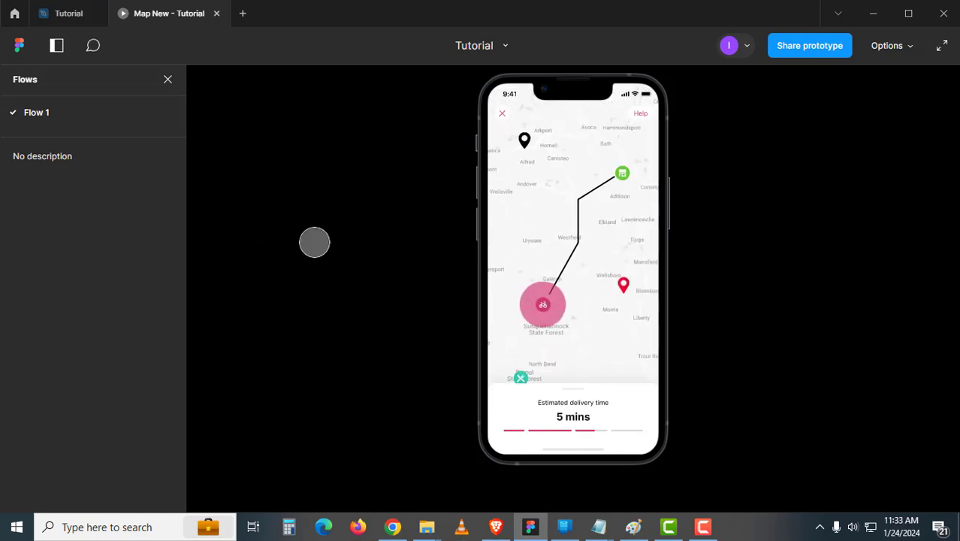
pyautogui.click(167, 79)
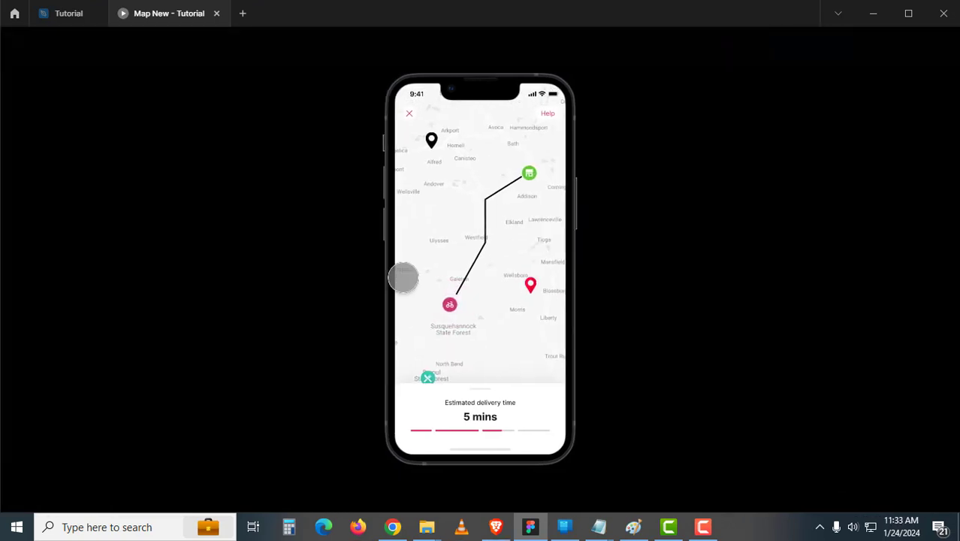
pyautogui.moveTo(510, 324); pyautogui.dragTo(450, 358)
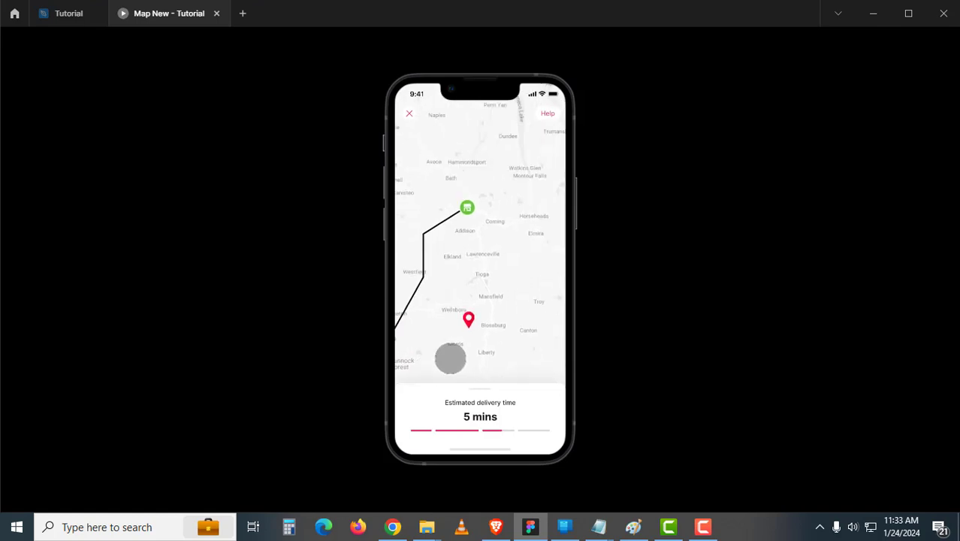
pyautogui.moveTo(500, 244); pyautogui.dragTo(436, 313)
pyautogui.moveTo(495, 272); pyautogui.dragTo(347, 319)
pyautogui.moveTo(419, 286); pyautogui.dragTo(596, 185)
pyautogui.moveTo(532, 255); pyautogui.dragTo(377, 342)
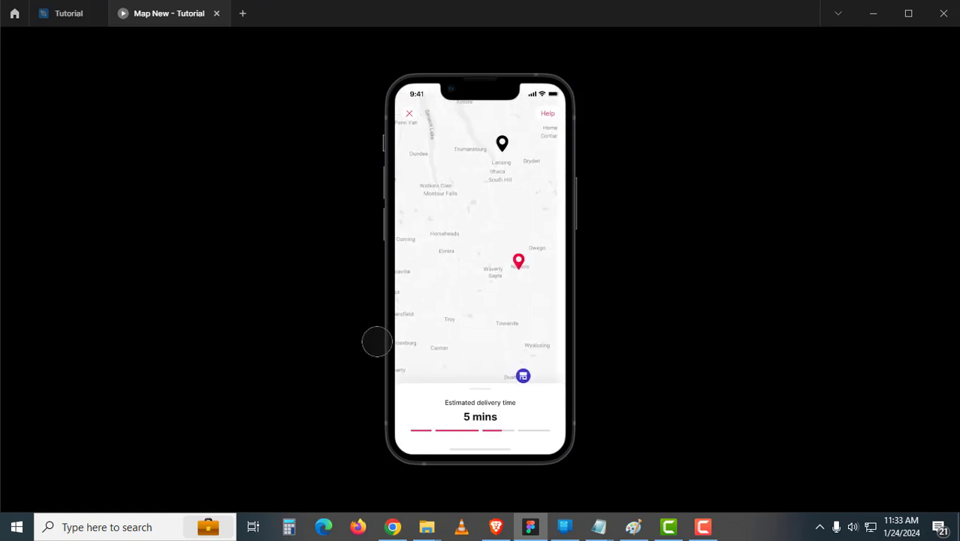
pyautogui.moveTo(438, 308); pyautogui.dragTo(574, 222)
pyautogui.moveTo(537, 250); pyautogui.dragTo(345, 332)
pyautogui.moveTo(400, 311); pyautogui.dragTo(541, 261)
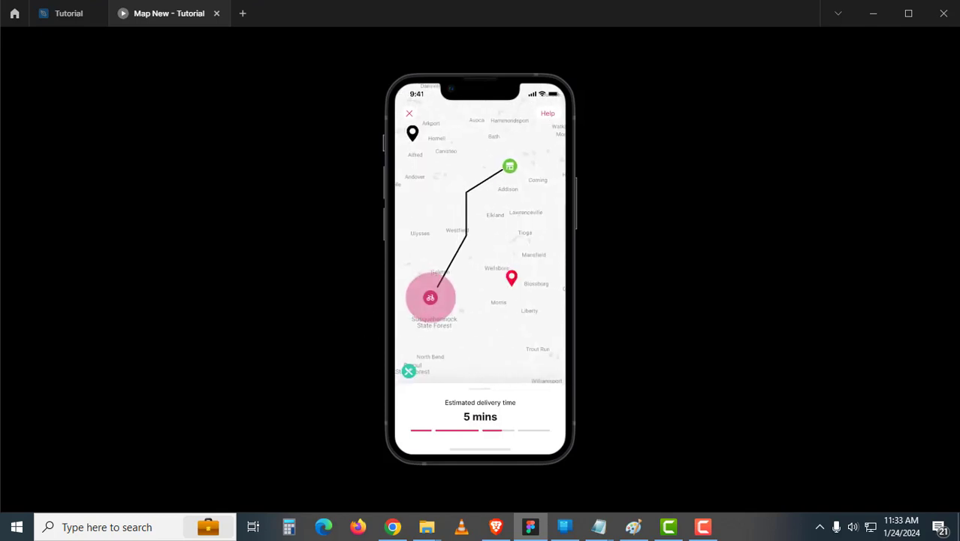